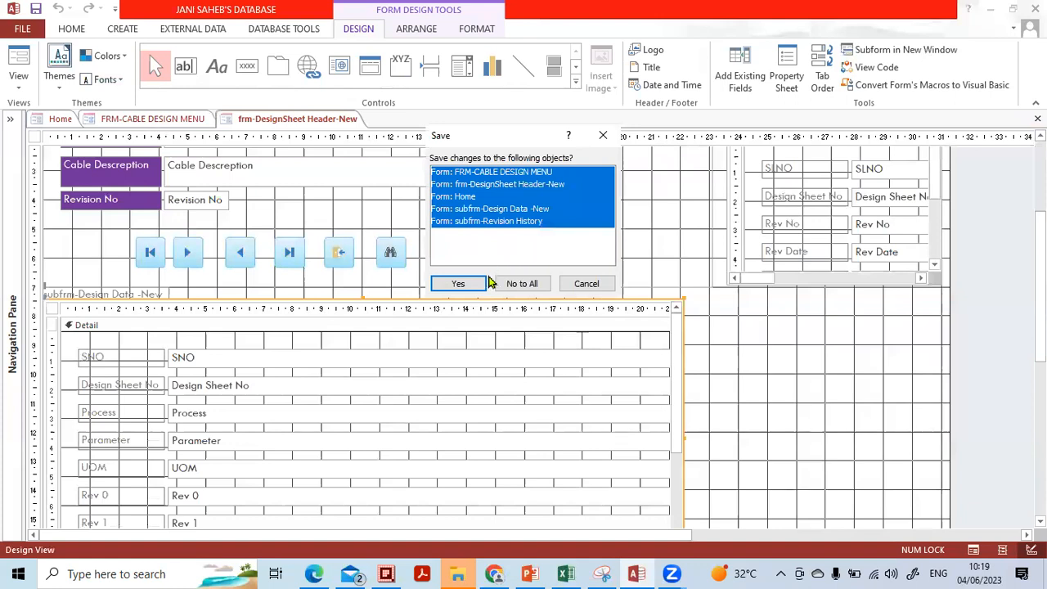
Save the changes to all five open forms and close their Design Views.
{"action": "left_click", "coordinate": [460, 284]}
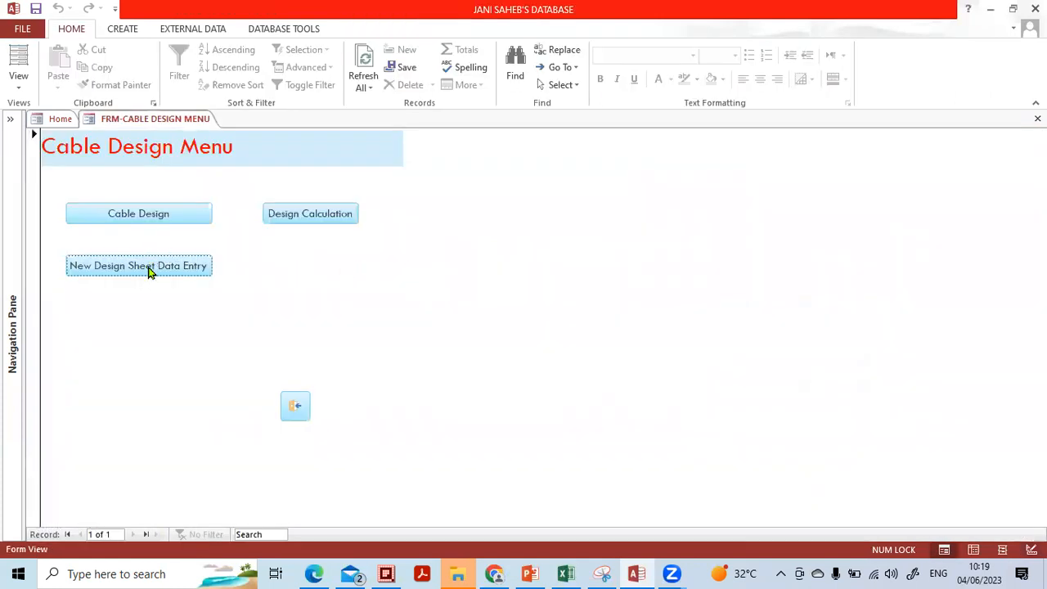
Open the frm-design calculation form from the menu and show the Design sheet No filter choices.
{"action": "left_click", "coordinate": [150, 276]}
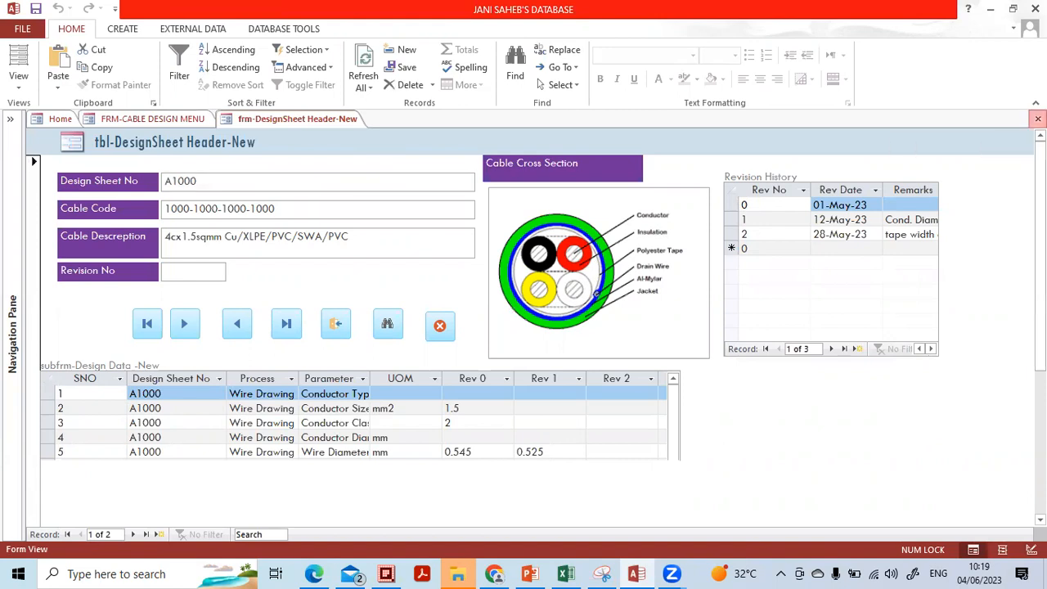
{"action": "left_click", "coordinate": [1037, 118]}
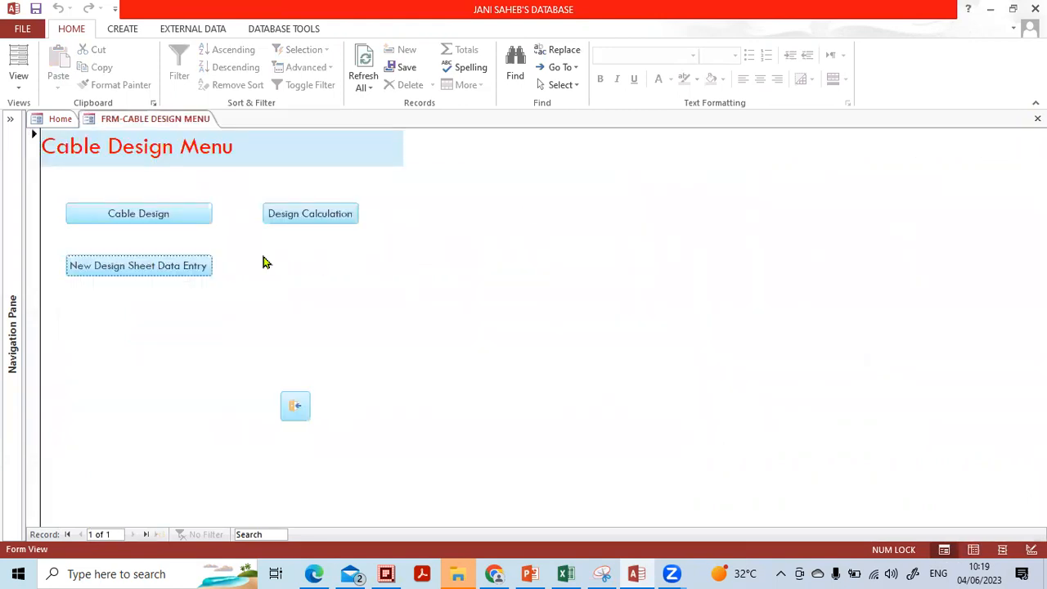
{"action": "left_click", "coordinate": [290, 219]}
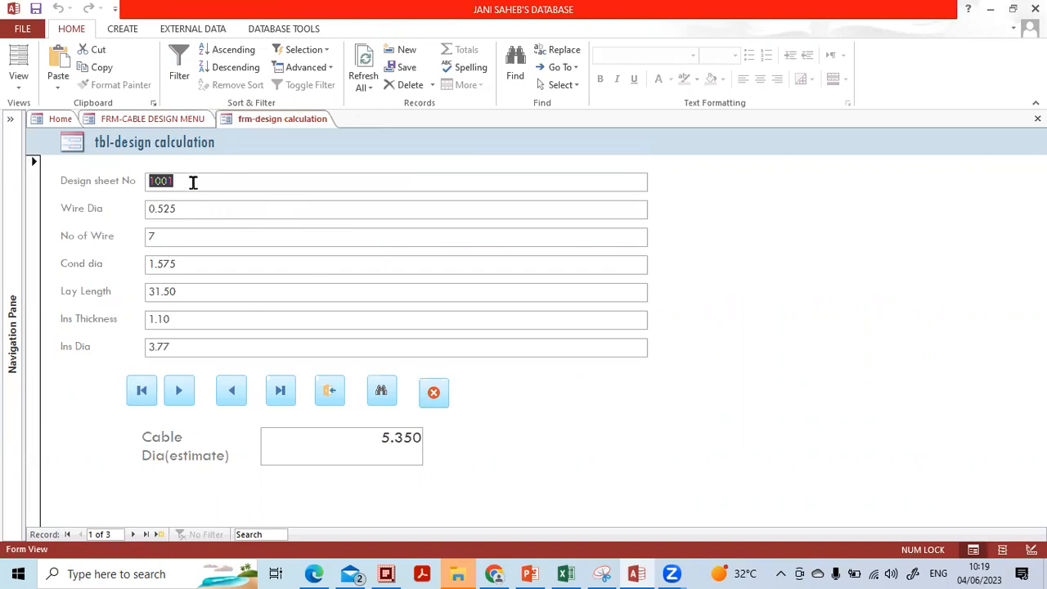
{"action": "left_click", "coordinate": [198, 208]}
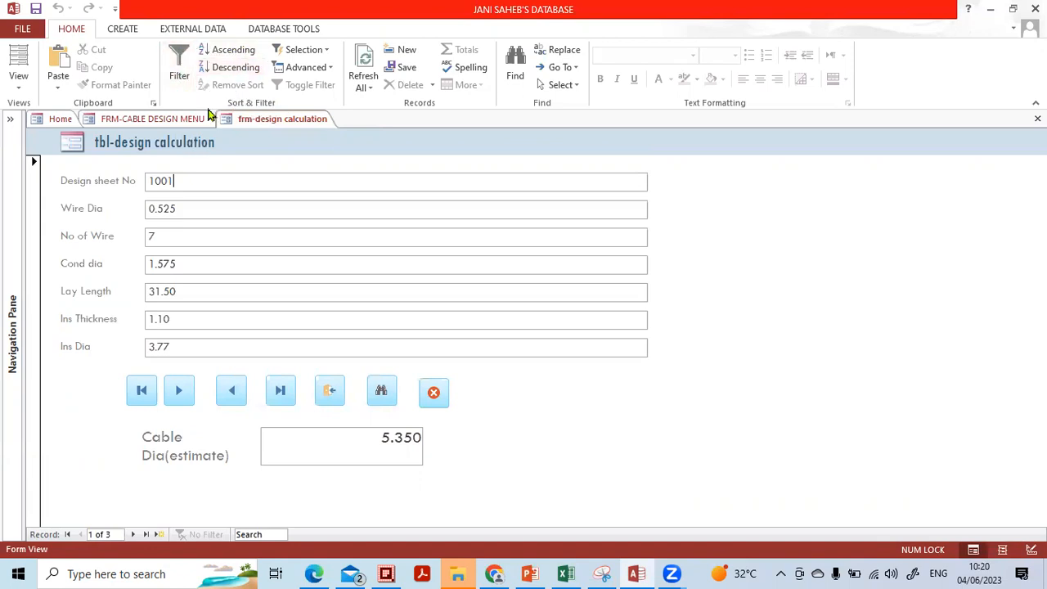
{"action": "left_click", "coordinate": [182, 80]}
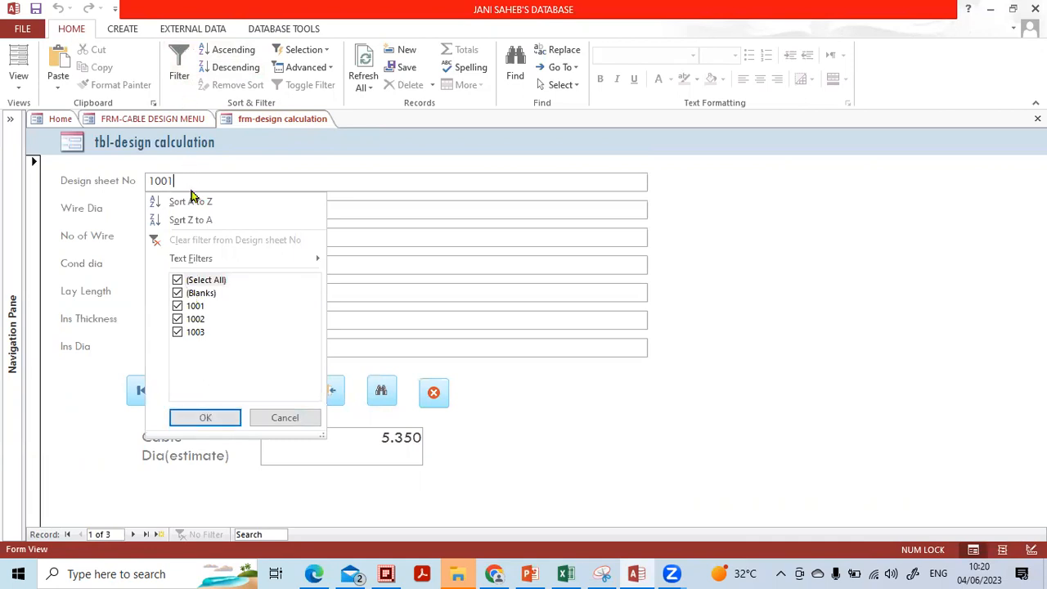
Filter the records to sheet 1001, try ascending and descending sorts, then toggle the filter off.
{"action": "left_click", "coordinate": [179, 279]}
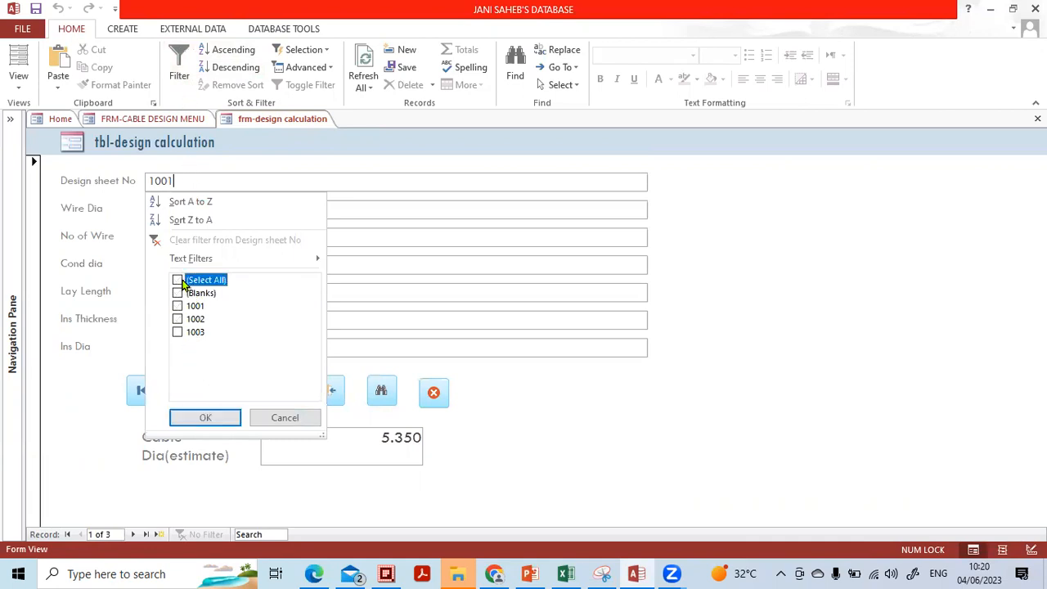
{"action": "left_click", "coordinate": [205, 418]}
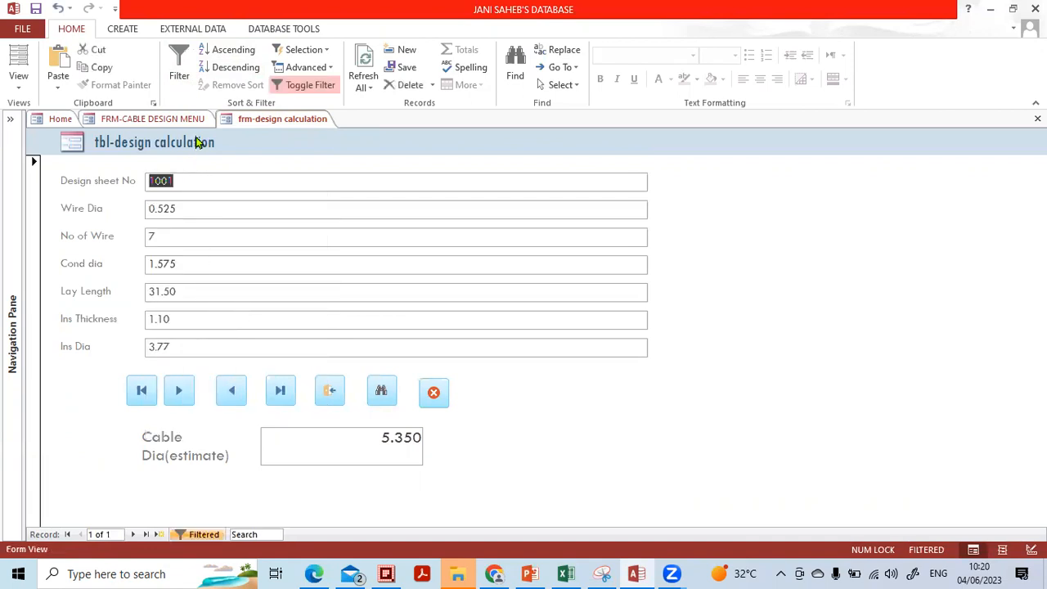
{"action": "left_click", "coordinate": [225, 50]}
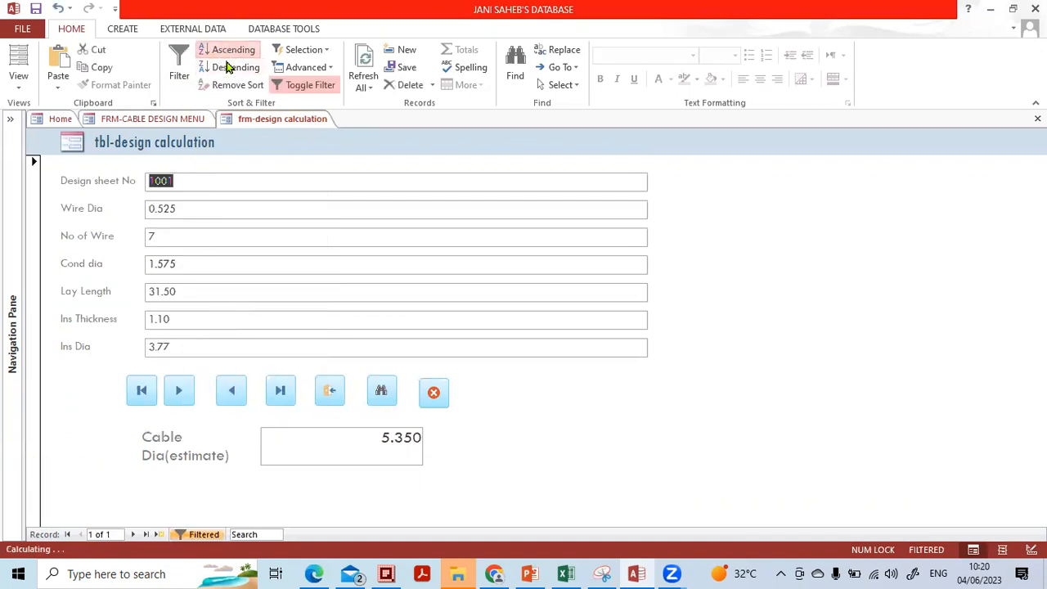
{"action": "left_click", "coordinate": [232, 72]}
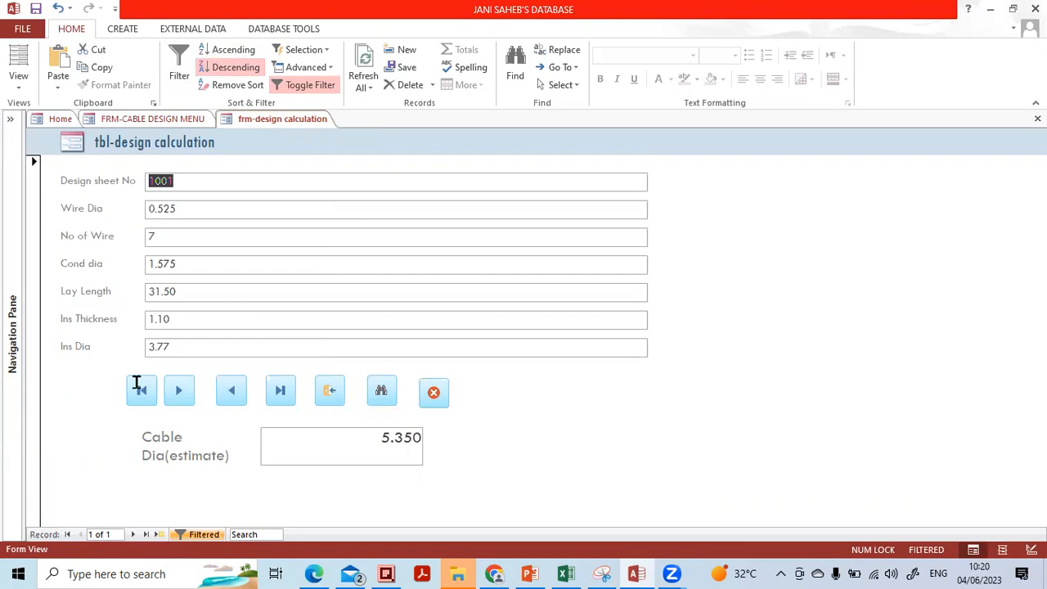
{"action": "left_click", "coordinate": [310, 85]}
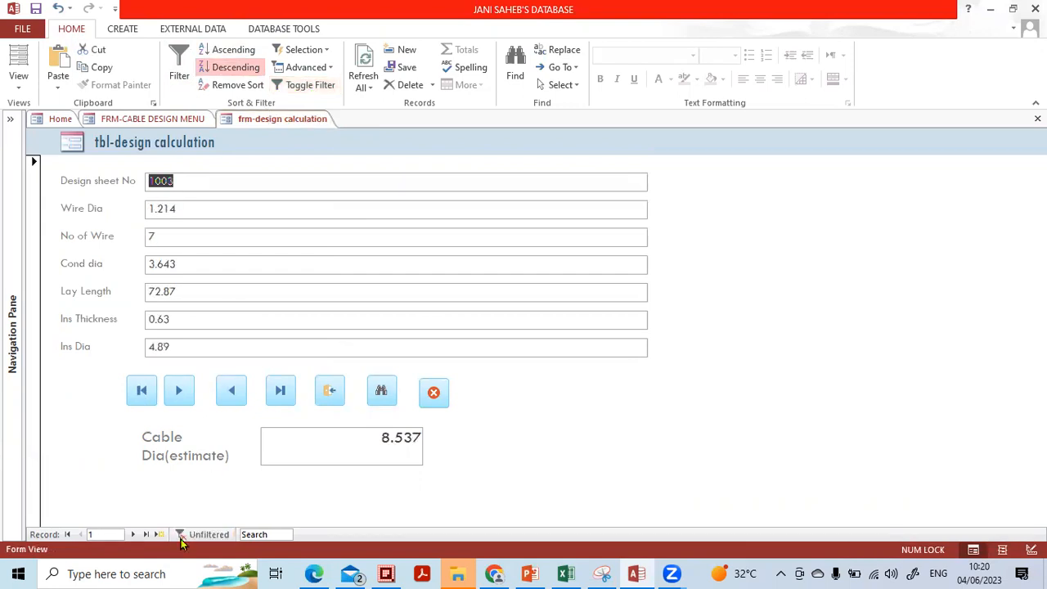
Sort the records by sheet number and then by Wire Dia, both ascending and descending.
{"action": "left_click", "coordinate": [144, 534]}
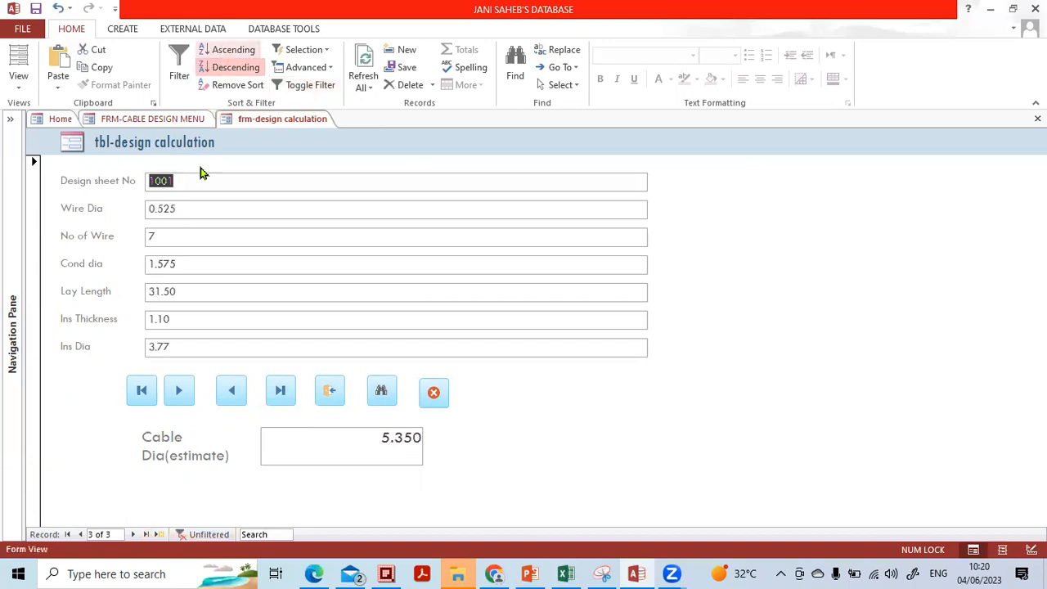
{"action": "left_click", "coordinate": [234, 50]}
{"action": "left_click", "coordinate": [235, 67]}
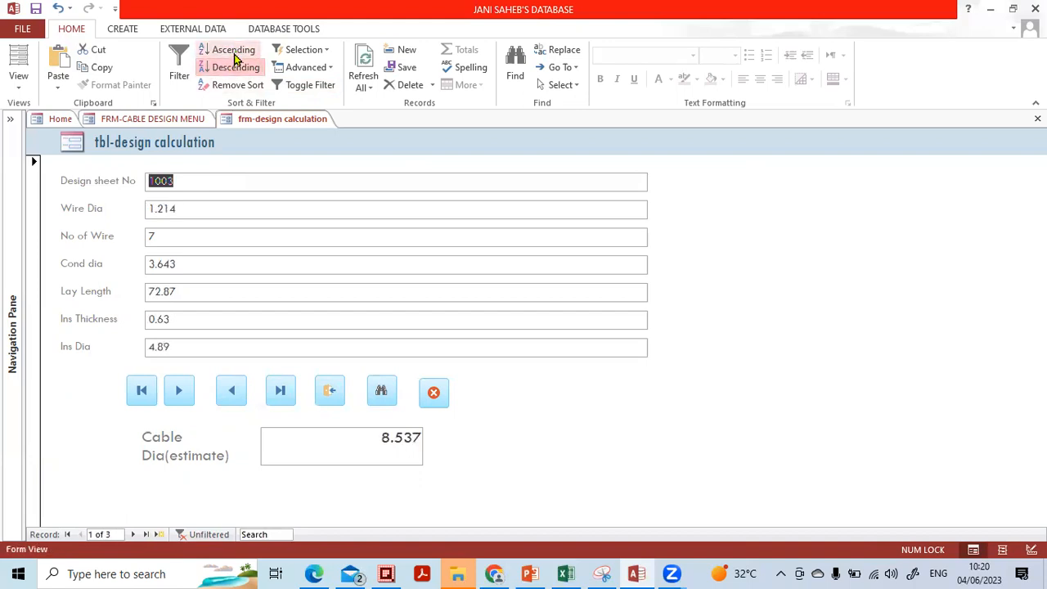
{"action": "left_click", "coordinate": [234, 52]}
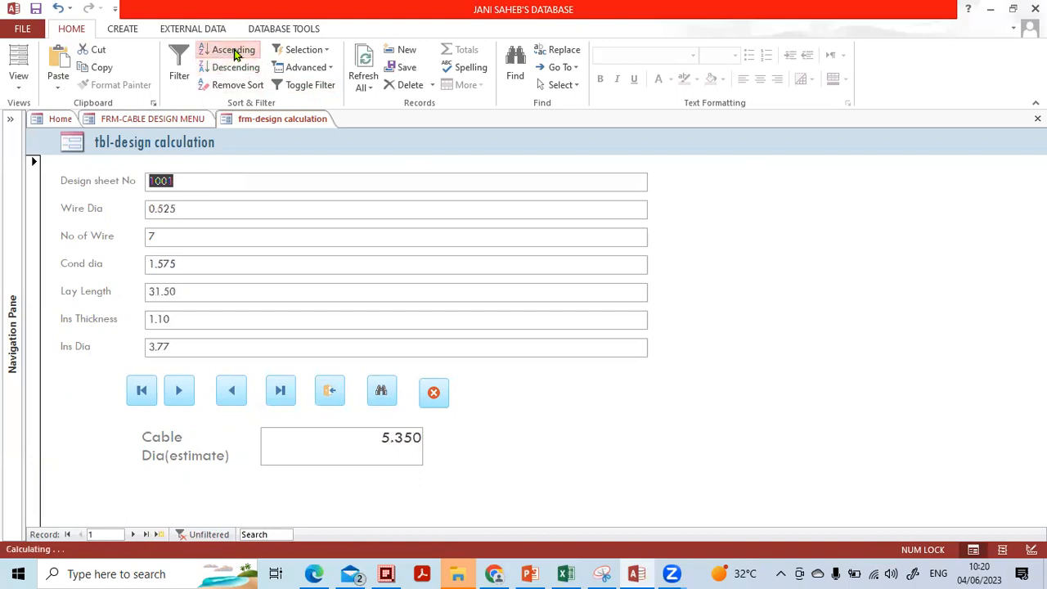
{"action": "left_click", "coordinate": [206, 202]}
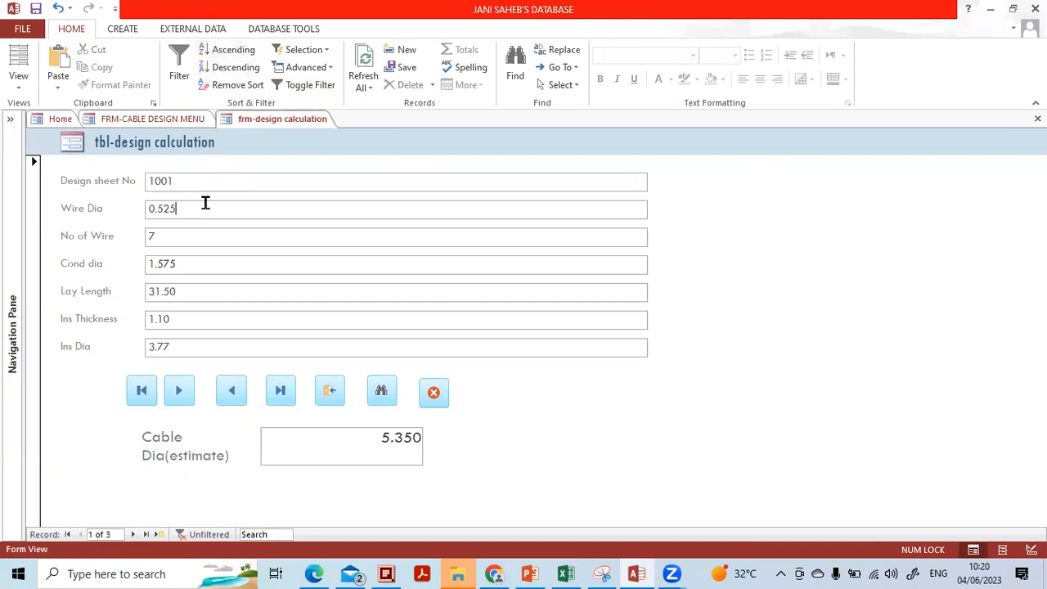
{"action": "left_click", "coordinate": [240, 51]}
{"action": "left_click", "coordinate": [238, 68]}
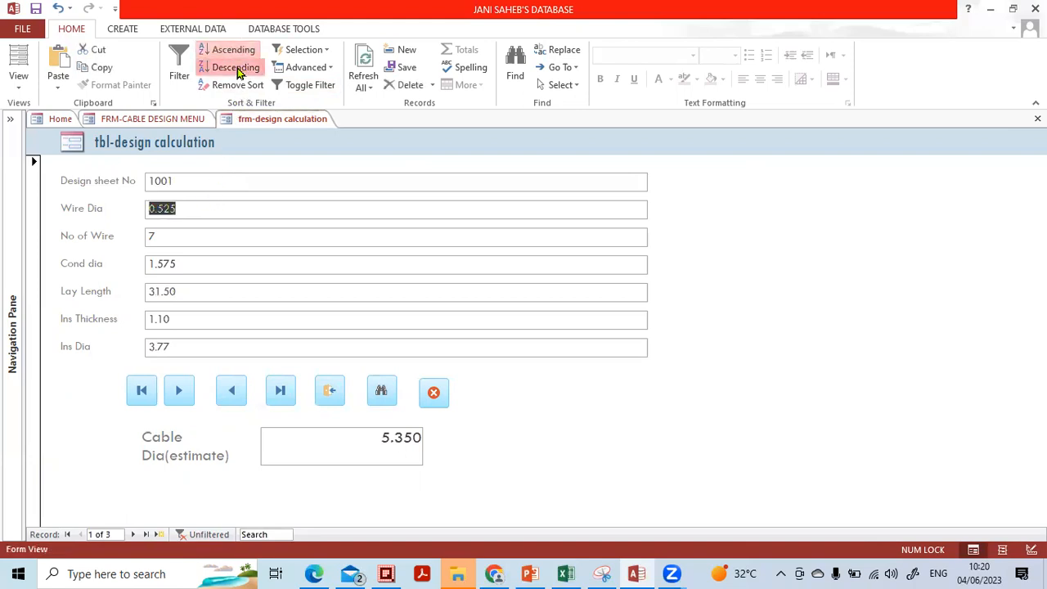
Sort by No of Wire, clear all sorting, and switch to the PowerPoint training deck.
{"action": "left_click", "coordinate": [199, 236]}
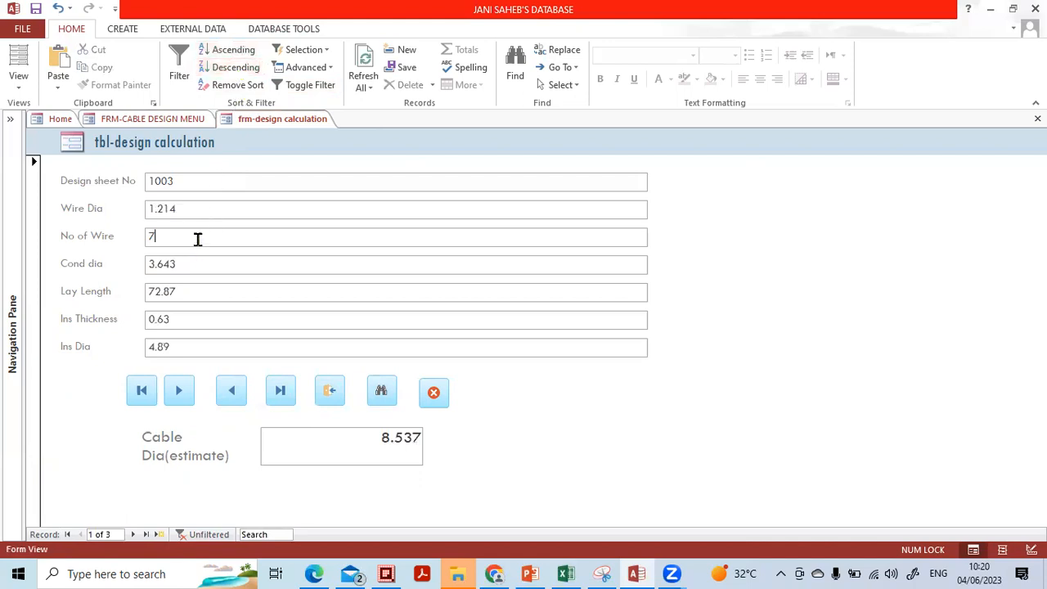
{"action": "left_click", "coordinate": [236, 50]}
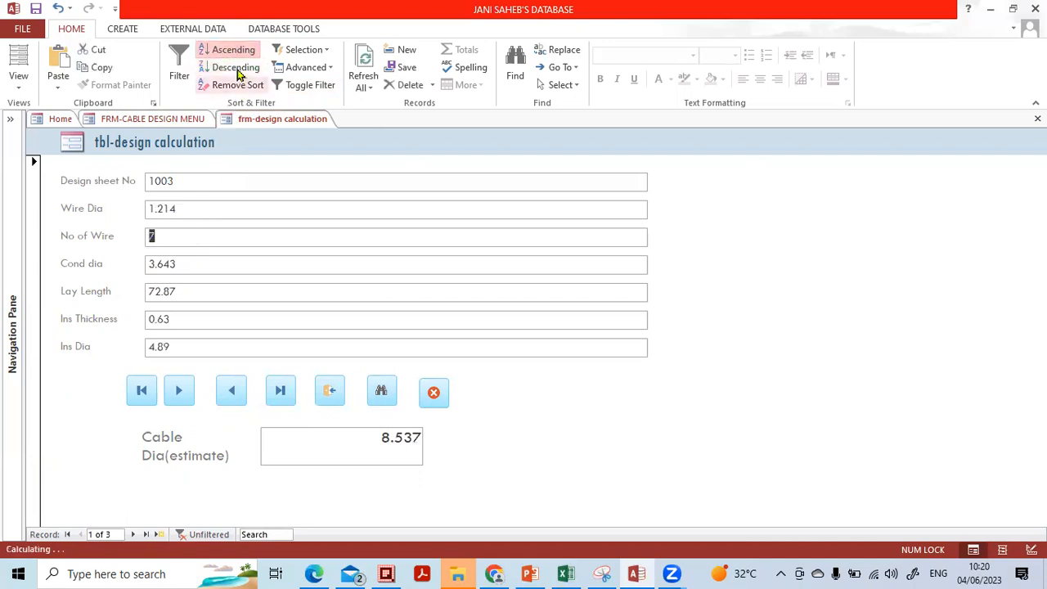
{"action": "left_click", "coordinate": [237, 85]}
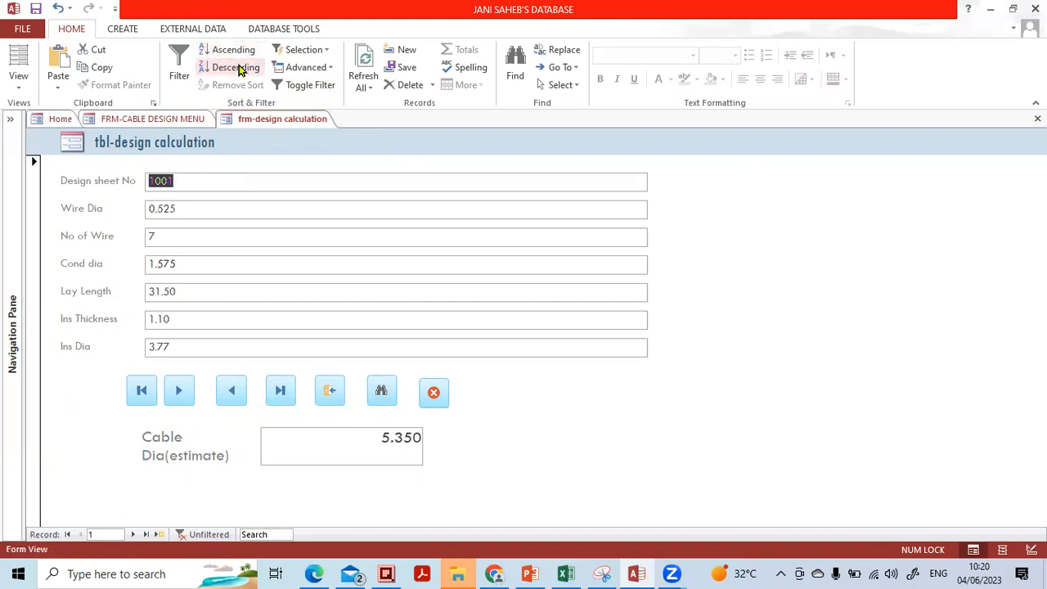
{"action": "left_click", "coordinate": [233, 51]}
{"action": "left_click", "coordinate": [236, 67]}
{"action": "left_click", "coordinate": [238, 85]}
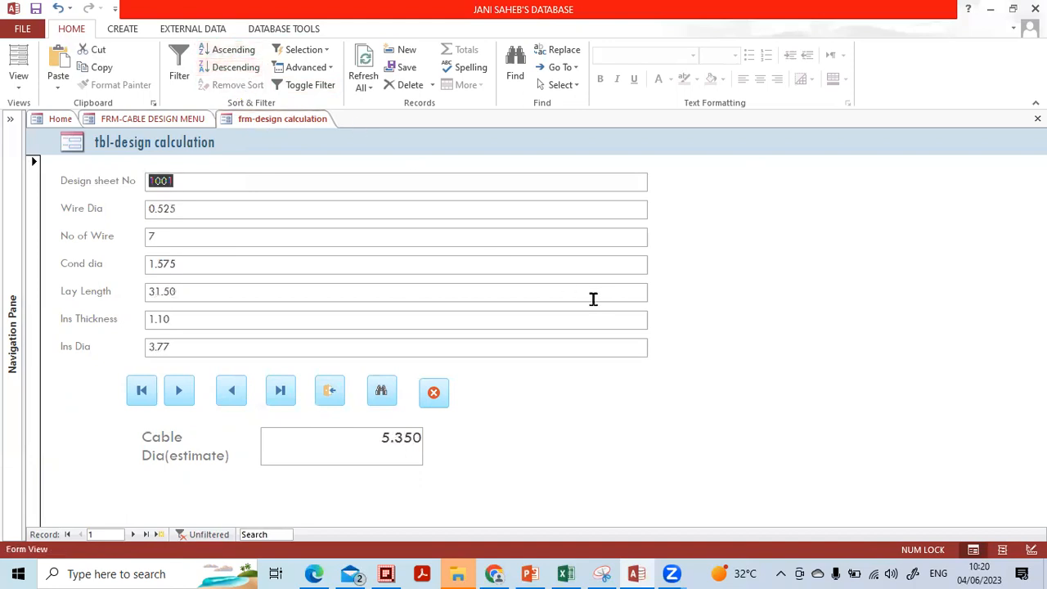
{"action": "left_click", "coordinate": [532, 573]}
{"action": "left_click", "coordinate": [532, 253]}
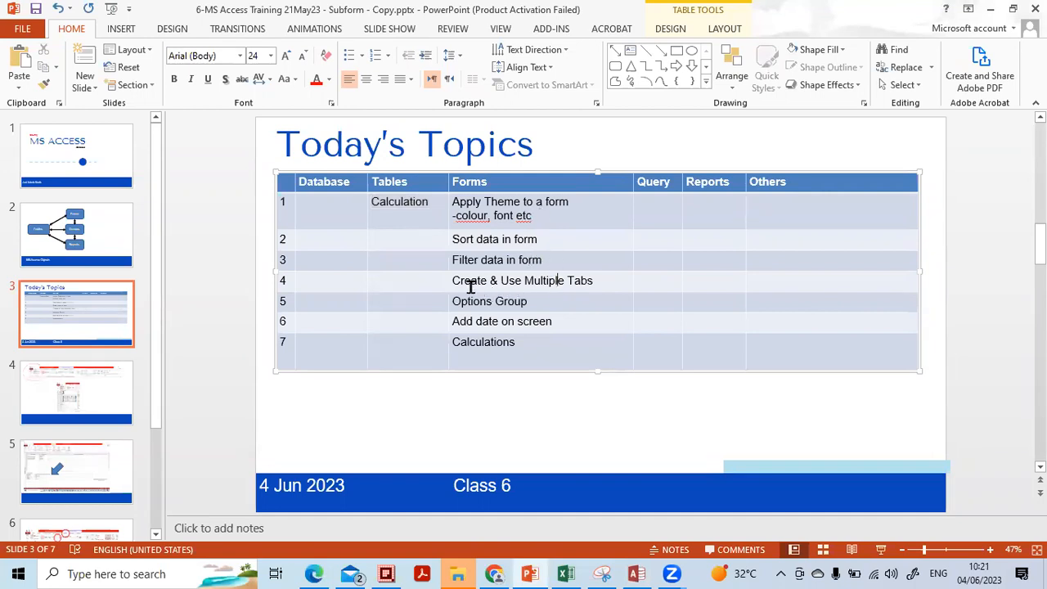
Highlight the 'Create & Use Multiple Tabs' topic on the Today's Topics slide, then return to Access.
{"action": "left_click_drag", "start_coordinate": [480, 281], "coordinate": [603, 287]}
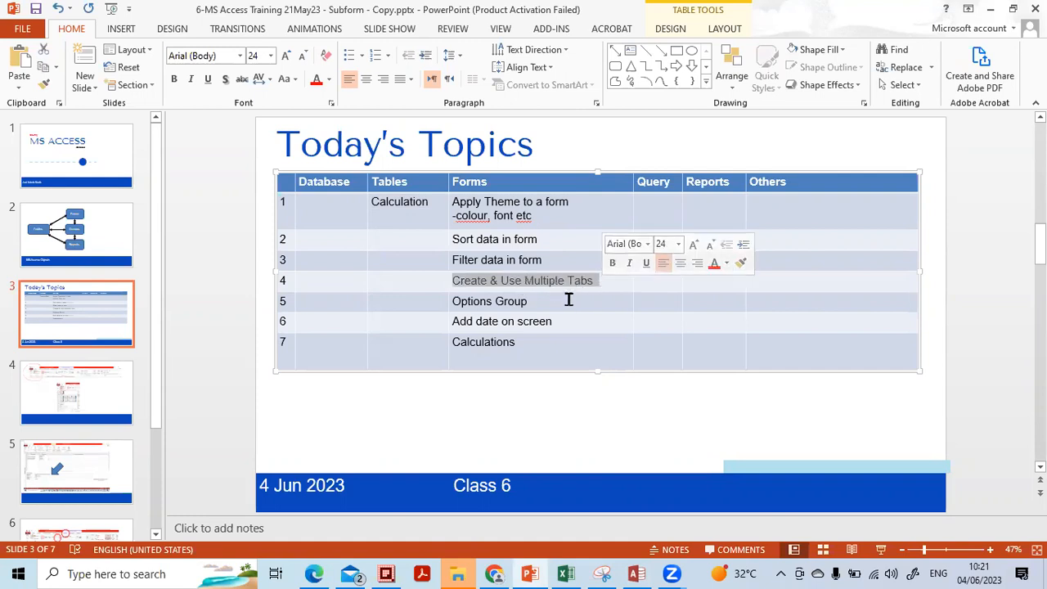
{"action": "left_click", "coordinate": [567, 300]}
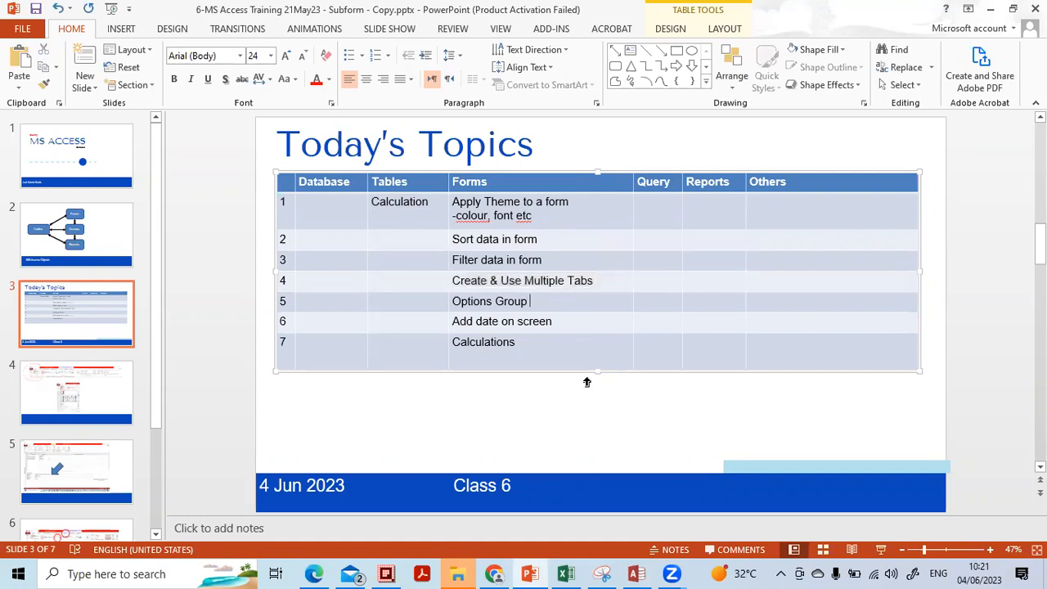
{"action": "left_click", "coordinate": [636, 573]}
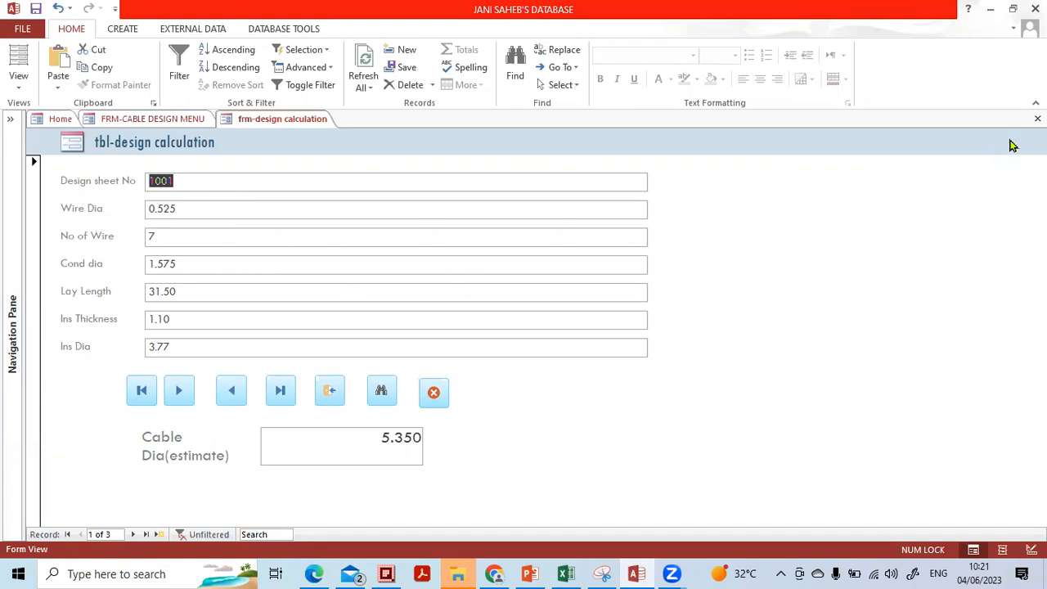
Close the design calculation form and browse the navigation pane grouped by created date.
{"action": "left_click", "coordinate": [1037, 119]}
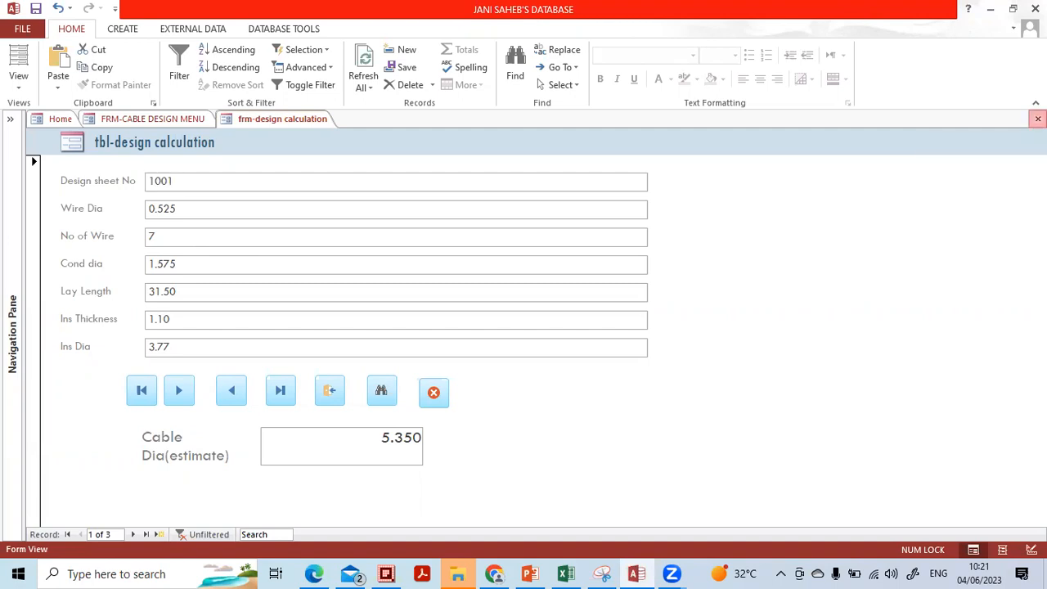
{"action": "left_click", "coordinate": [615, 32]}
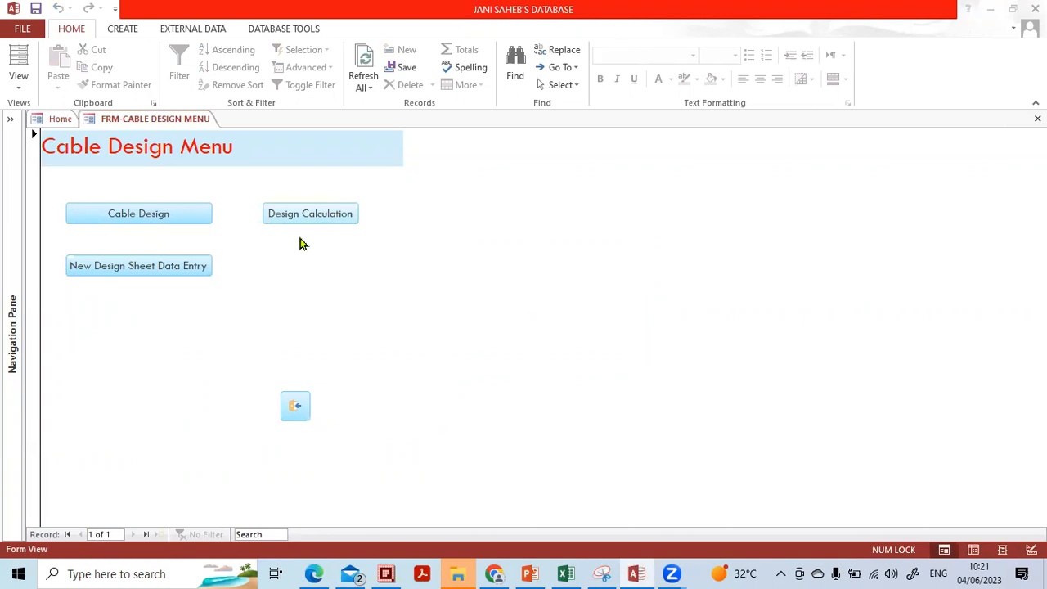
{"action": "left_click", "coordinate": [16, 124]}
{"action": "left_click", "coordinate": [16, 125]}
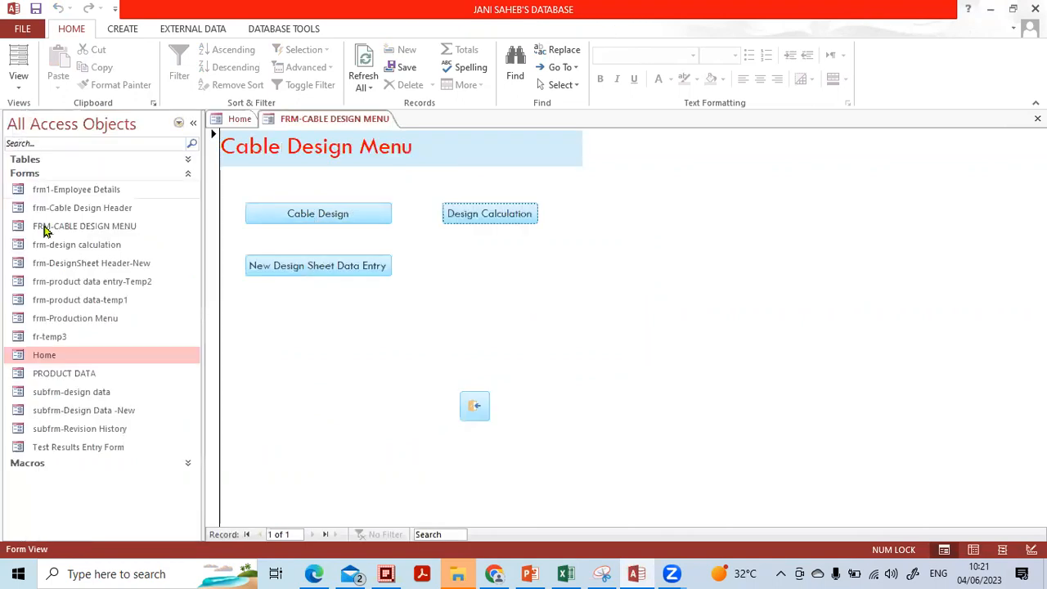
{"action": "left_click", "coordinate": [36, 161]}
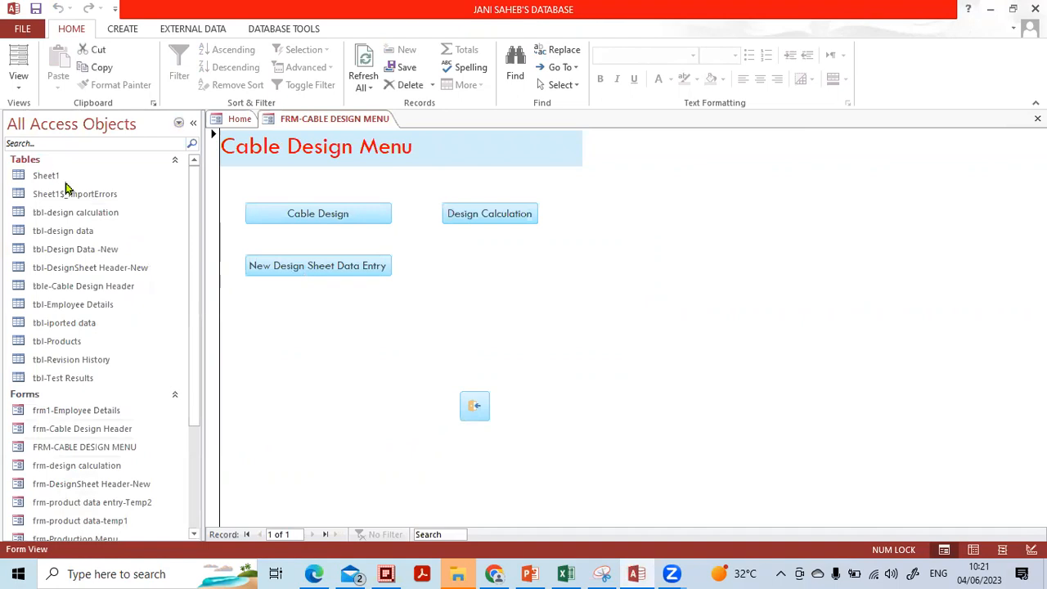
{"action": "left_click", "coordinate": [176, 122]}
{"action": "left_click", "coordinate": [90, 219]}
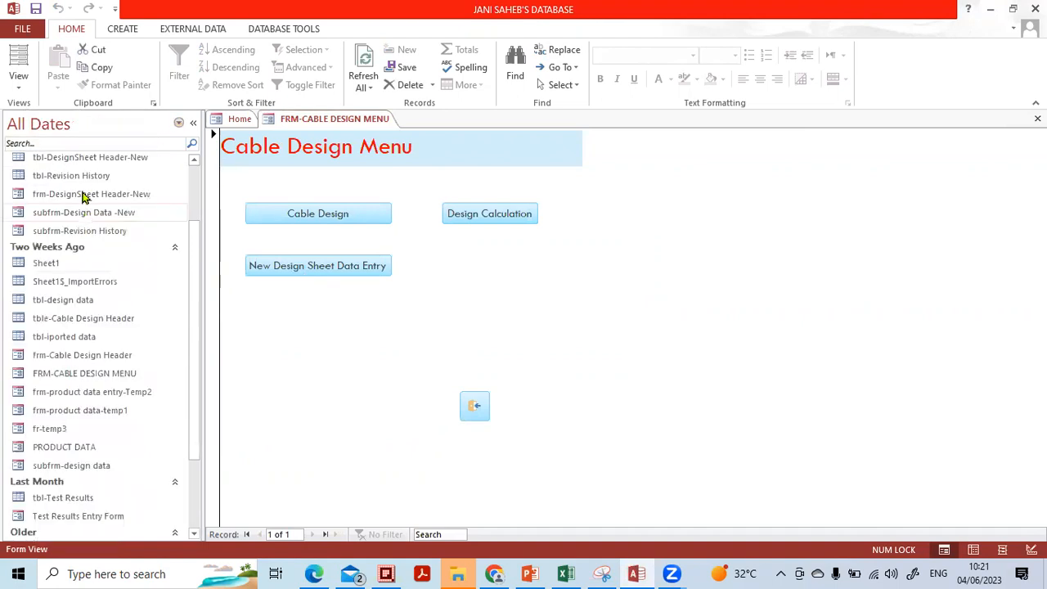
{"action": "scroll", "coordinate": [137, 214], "scroll_direction": "up", "scroll_amount": 2}
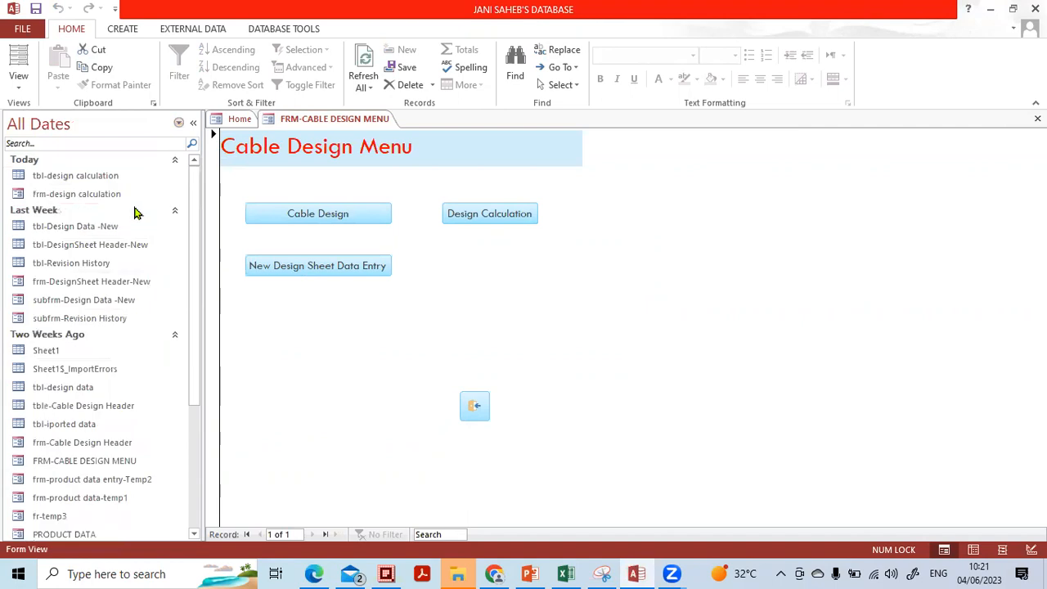
{"action": "left_click", "coordinate": [96, 180]}
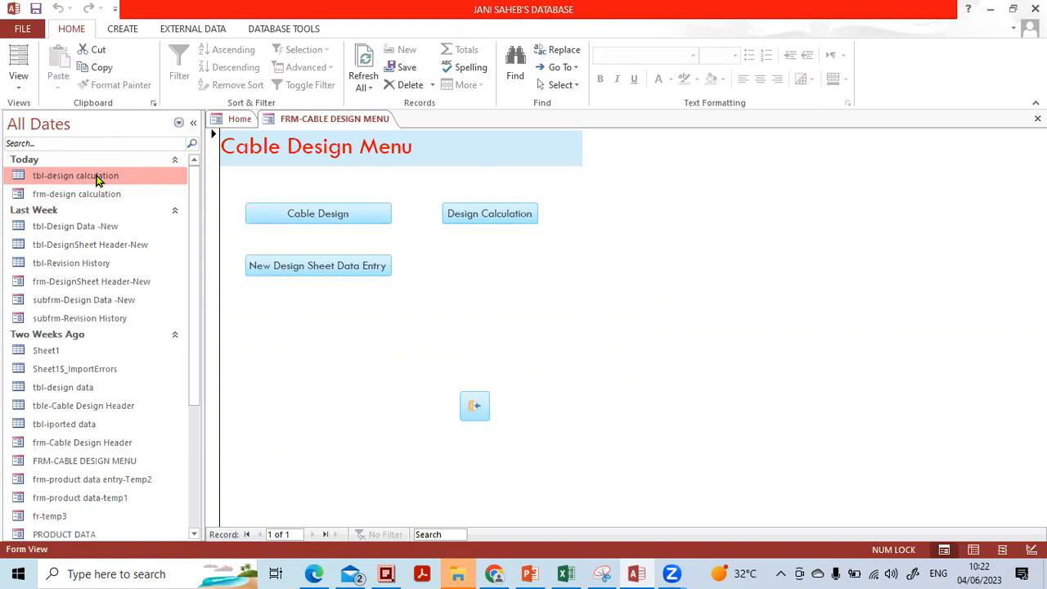
{"action": "left_click", "coordinate": [174, 161]}
{"action": "left_click", "coordinate": [176, 159]}
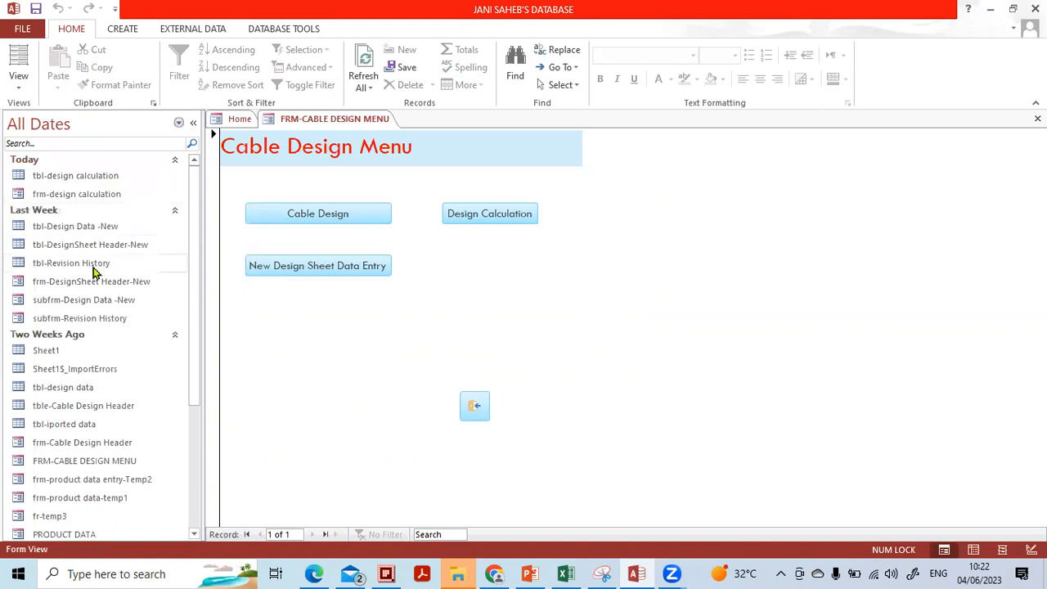
Regroup objects by Object Type, open tbl-Test Results in Datasheet View, and collapse the pane.
{"action": "left_click", "coordinate": [179, 122]}
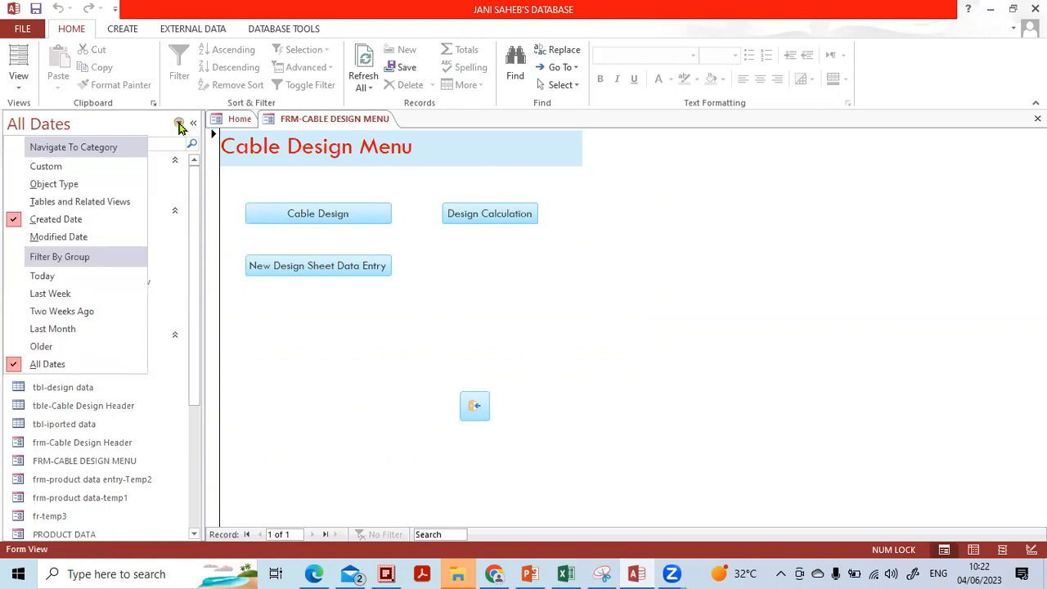
{"action": "left_click", "coordinate": [70, 185]}
{"action": "scroll", "coordinate": [134, 195], "scroll_direction": "up", "scroll_amount": 1}
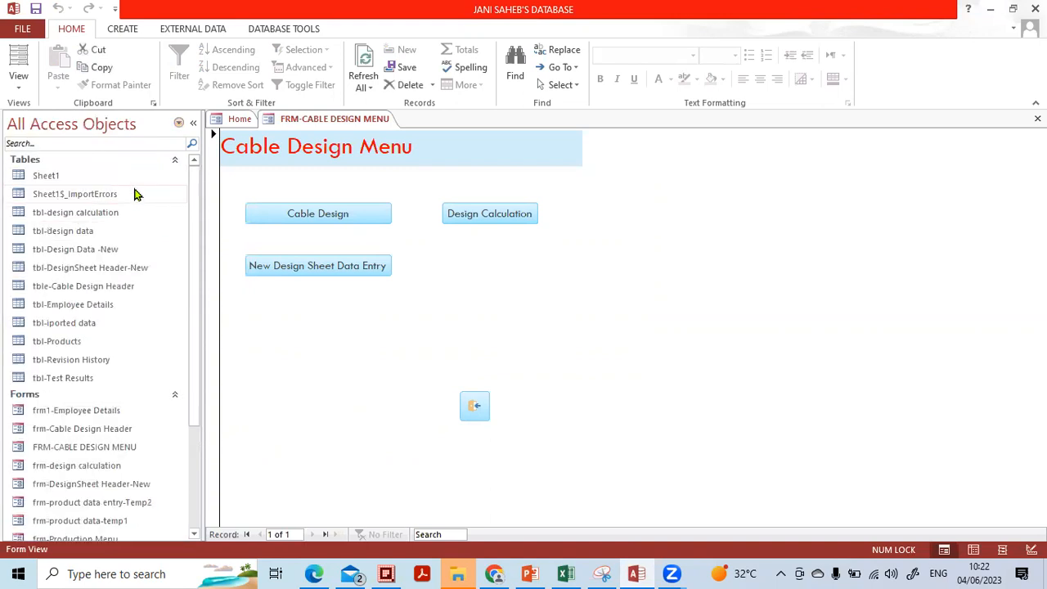
{"action": "left_click", "coordinate": [24, 160]}
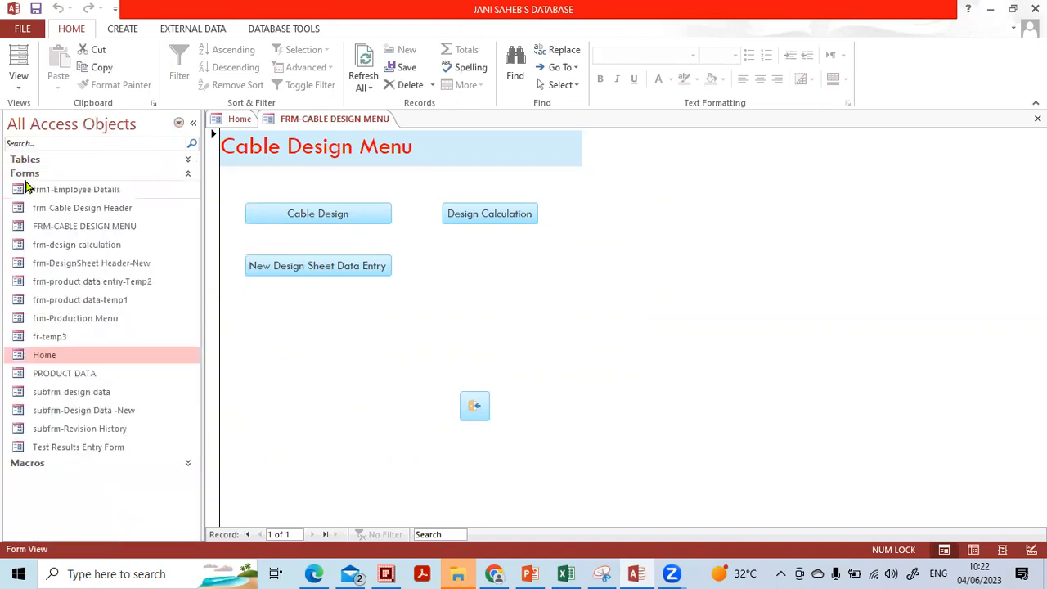
{"action": "left_click", "coordinate": [24, 174]}
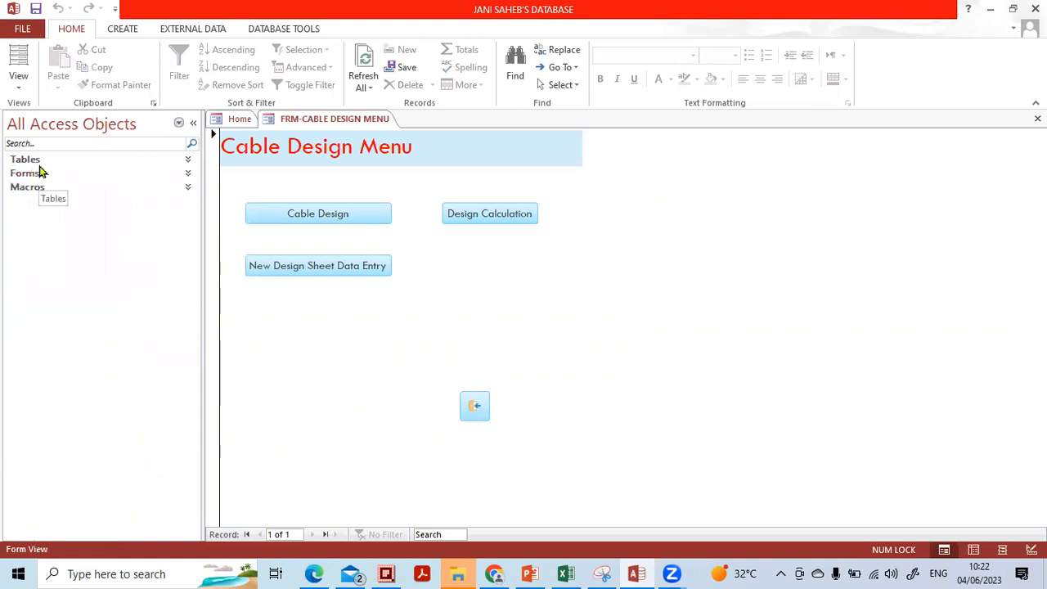
{"action": "left_click", "coordinate": [41, 162]}
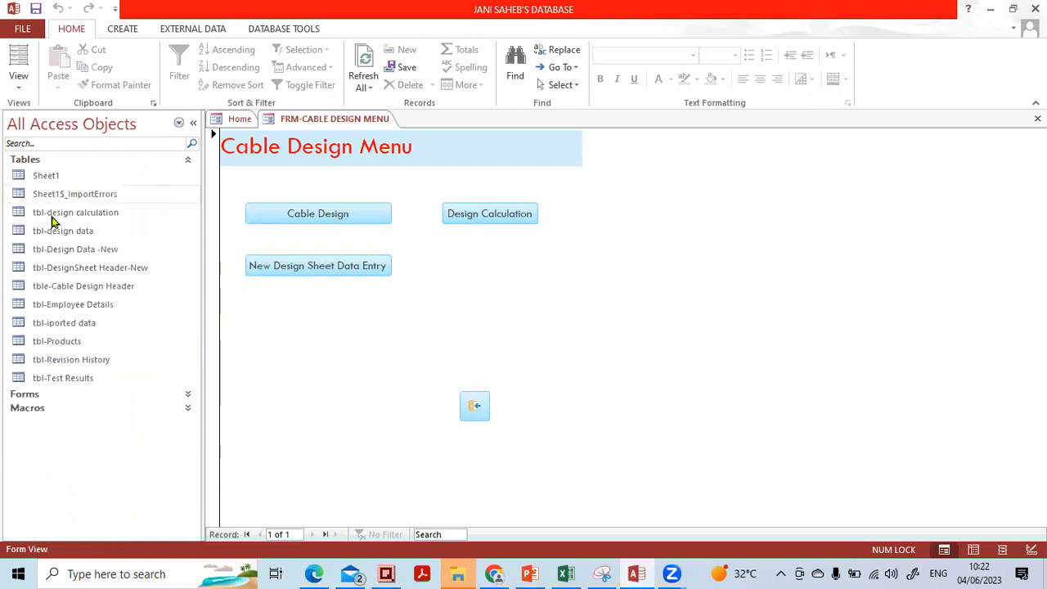
{"action": "left_click", "coordinate": [80, 380]}
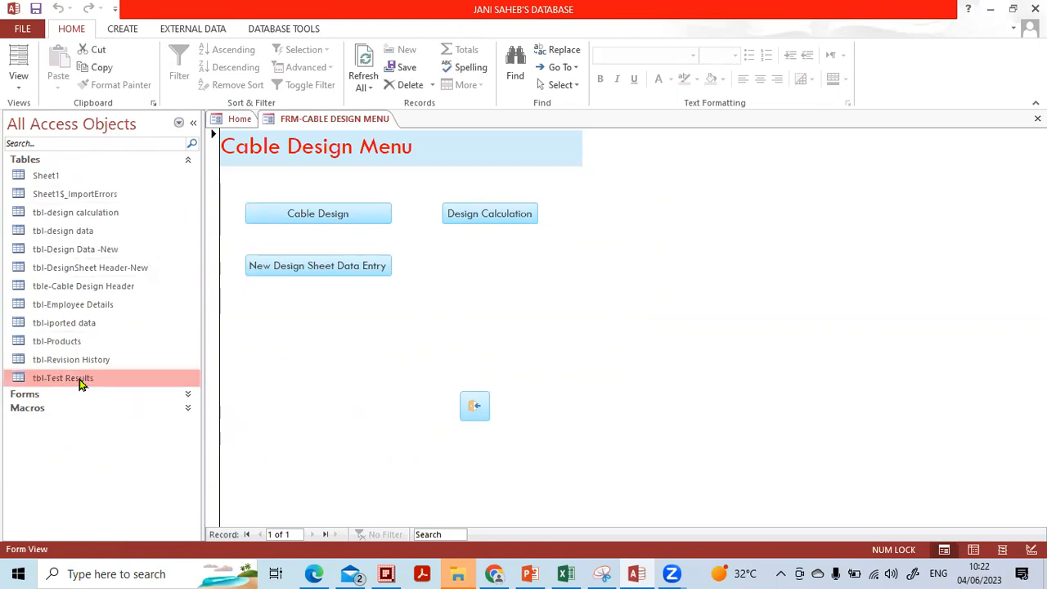
{"action": "double_click", "coordinate": [80, 380]}
{"action": "left_click", "coordinate": [194, 124]}
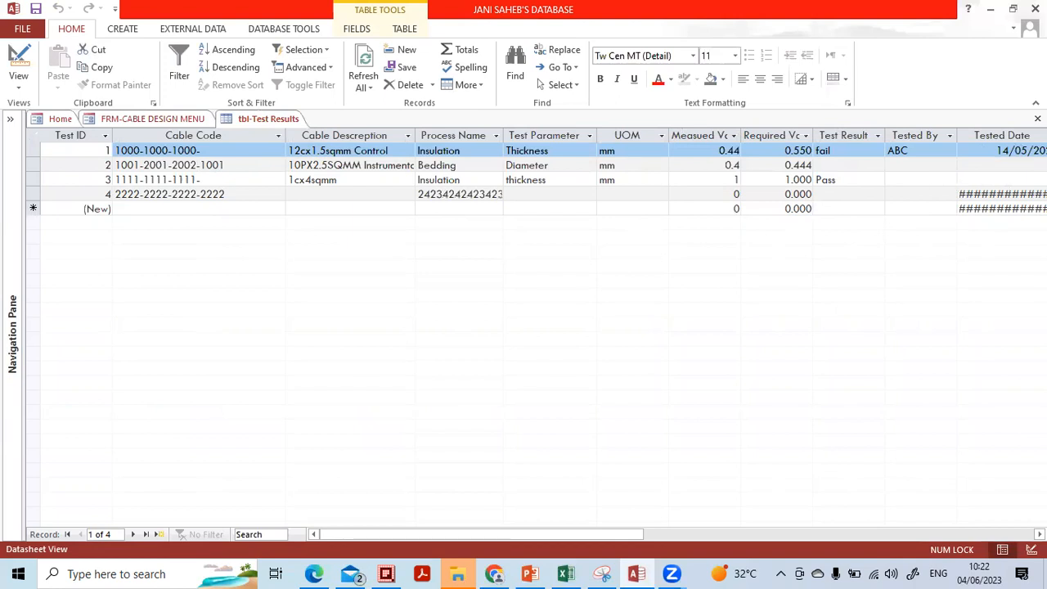
Review the tbl-Test Results fields in Design View, then close the table.
{"action": "left_click", "coordinate": [24, 92]}
{"action": "left_click", "coordinate": [51, 147]}
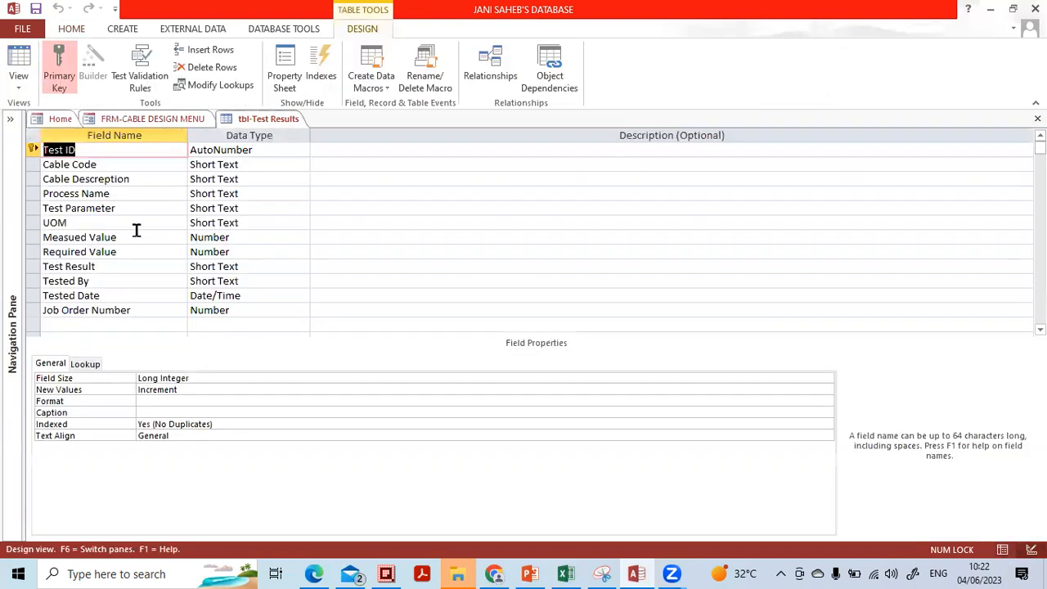
{"action": "scroll", "coordinate": [140, 310], "scroll_direction": "down", "scroll_amount": 2}
{"action": "scroll", "coordinate": [147, 302], "scroll_direction": "up", "scroll_amount": 2}
{"action": "scroll", "coordinate": [145, 299], "scroll_direction": "down", "scroll_amount": 1}
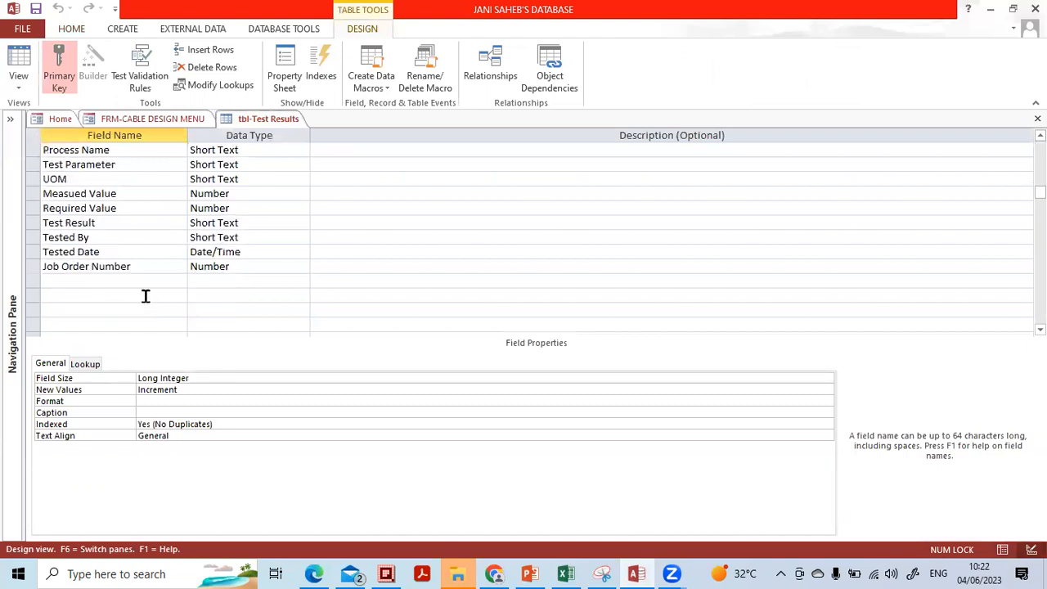
{"action": "left_click", "coordinate": [123, 284]}
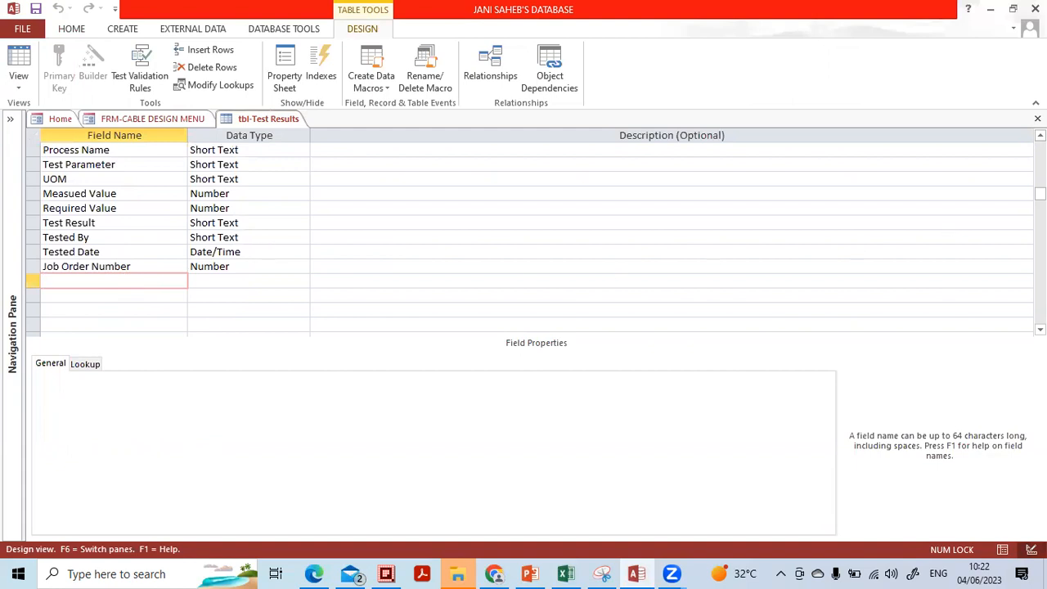
{"action": "left_click", "coordinate": [1037, 119]}
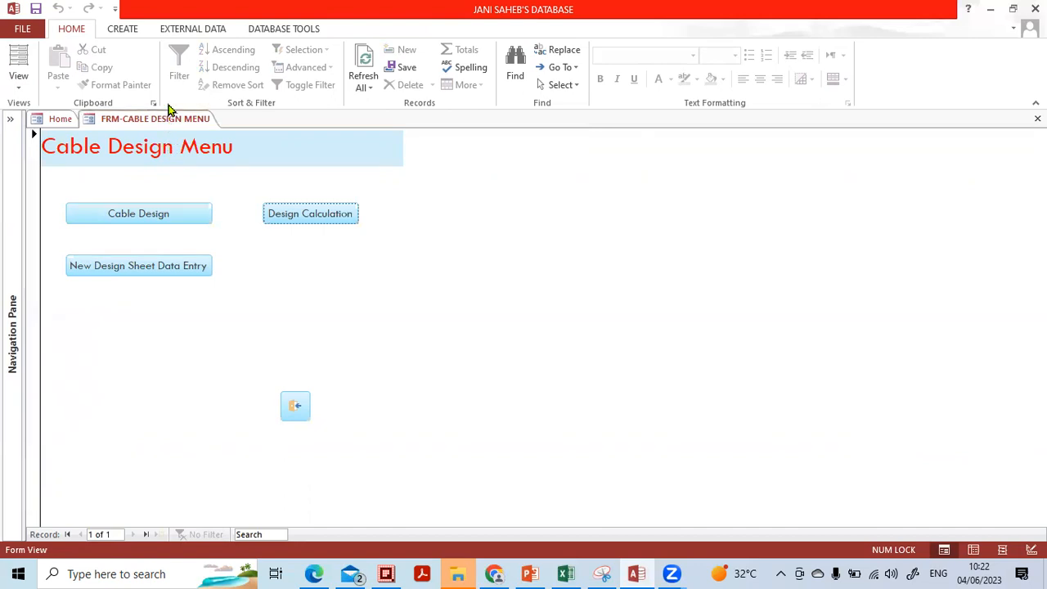
Create a blank Form1 with Form Design and bring up its Design tab controls.
{"action": "left_click", "coordinate": [122, 31]}
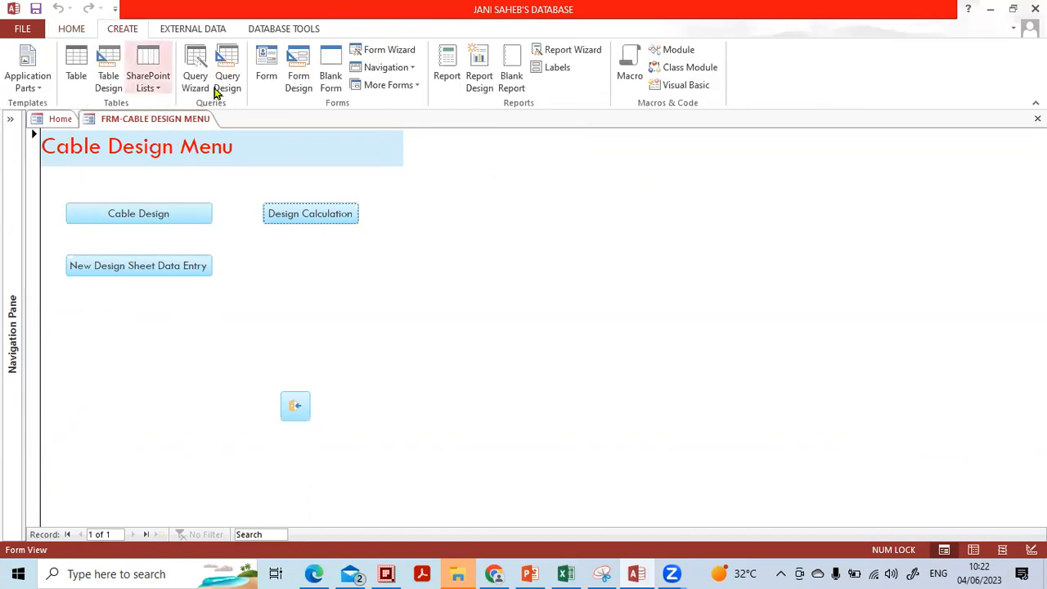
{"action": "left_click", "coordinate": [301, 82]}
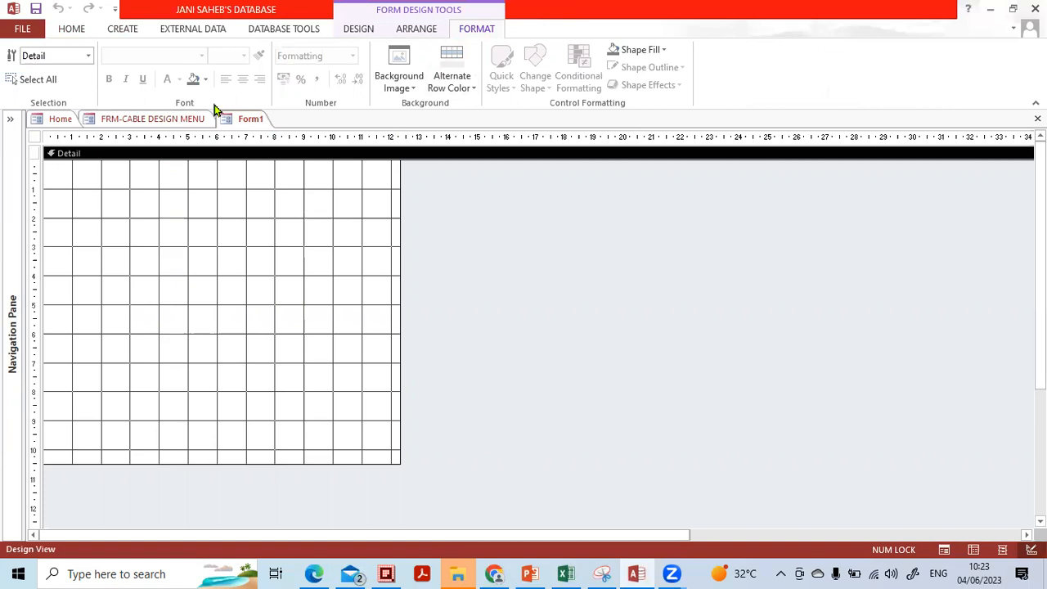
{"action": "left_click", "coordinate": [198, 241]}
{"action": "left_click", "coordinate": [357, 30]}
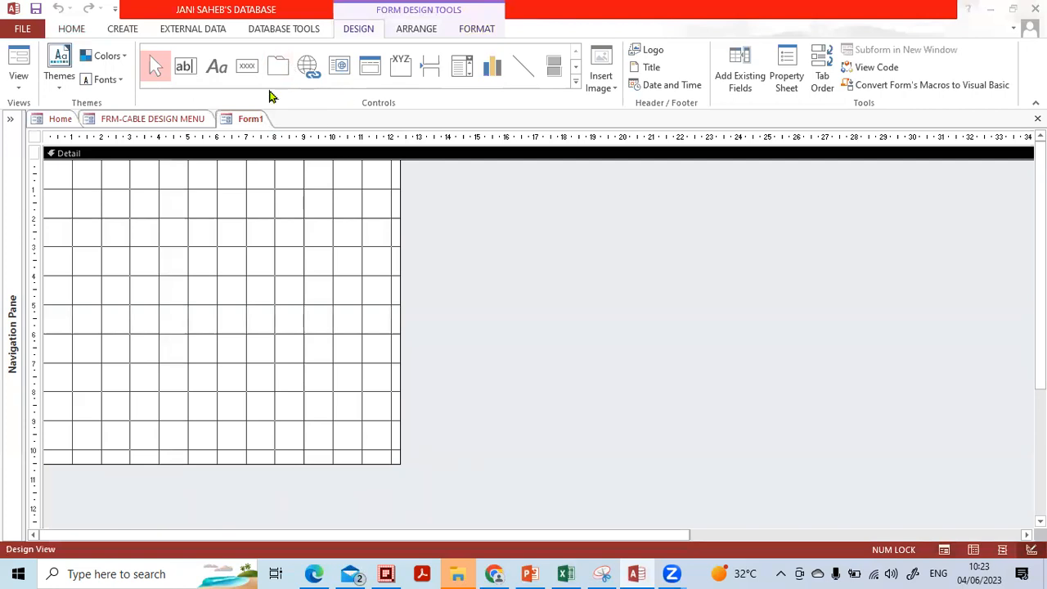
Pick the Tab Control tool from the Design tab's Controls gallery.
{"action": "left_click", "coordinate": [156, 72]}
{"action": "mouse_move", "coordinate": [282, 46]}
{"action": "left_mouse_down"}
{"action": "mouse_move", "coordinate": [257, 48]}
{"action": "mouse_move", "coordinate": [299, 123]}
{"action": "mouse_move", "coordinate": [289, 45]}
{"action": "mouse_move", "coordinate": [266, 41]}
{"action": "left_mouse_up"}
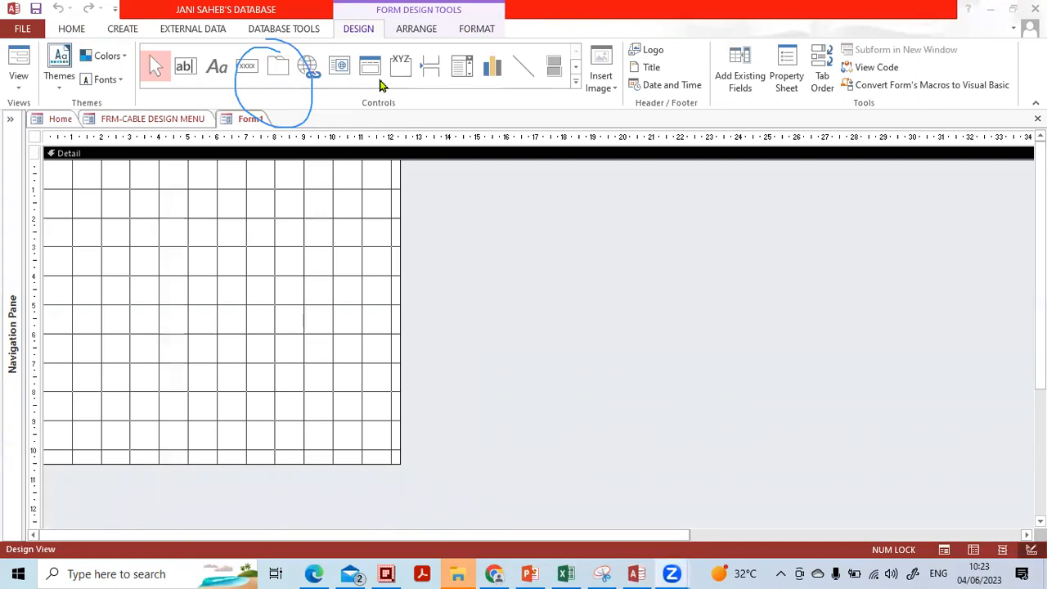
{"action": "left_click", "coordinate": [619, 88]}
{"action": "left_click", "coordinate": [252, 54]}
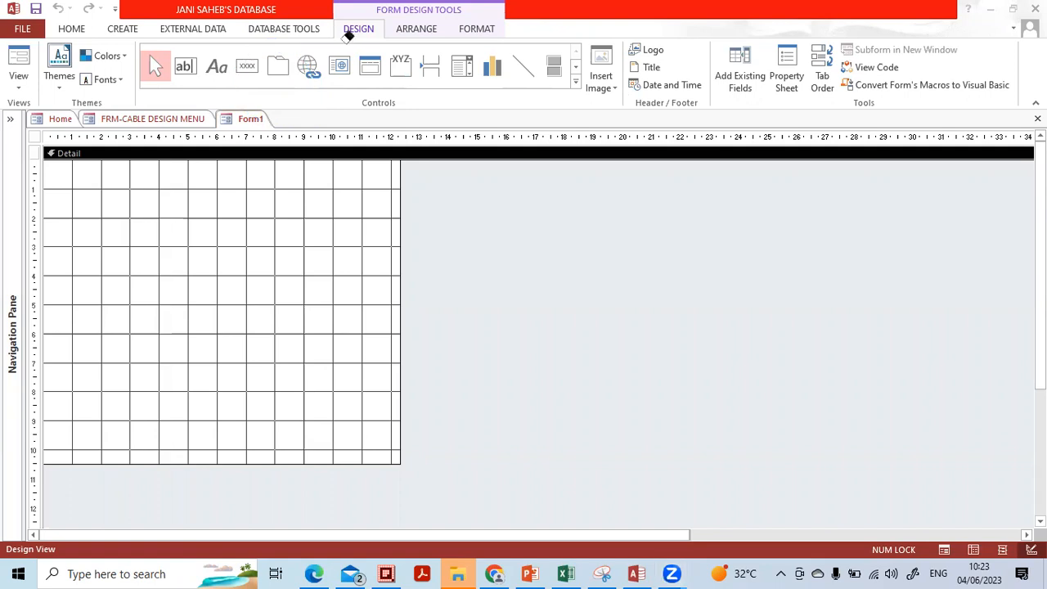
{"action": "left_click", "coordinate": [278, 67]}
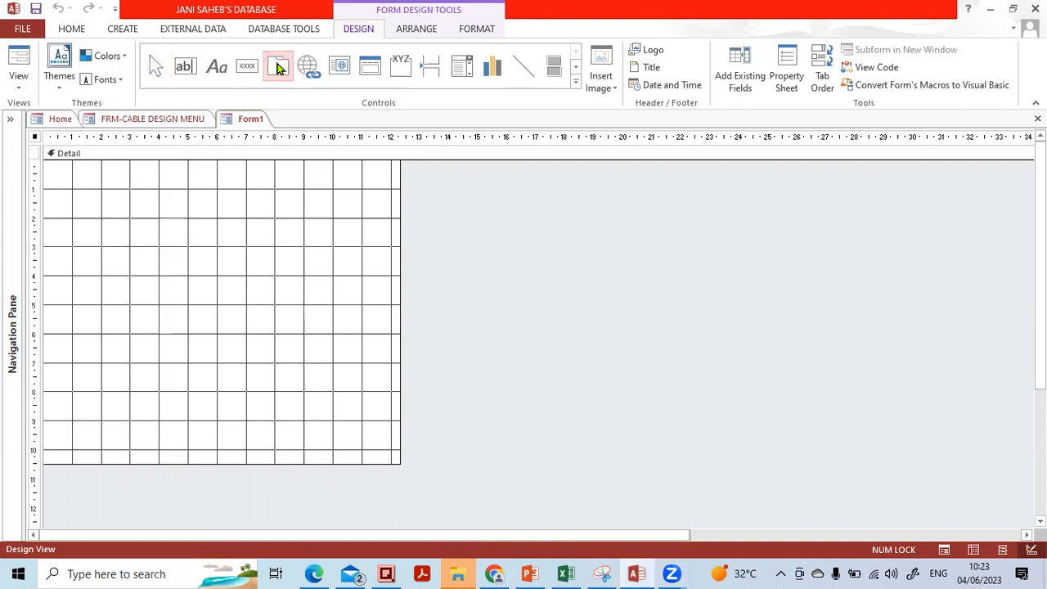
Draw a tab control on Form1's grid, stretch it across the form, and view Page1 and Page2.
{"action": "left_click_drag", "start_coordinate": [72, 191], "coordinate": [334, 365]}
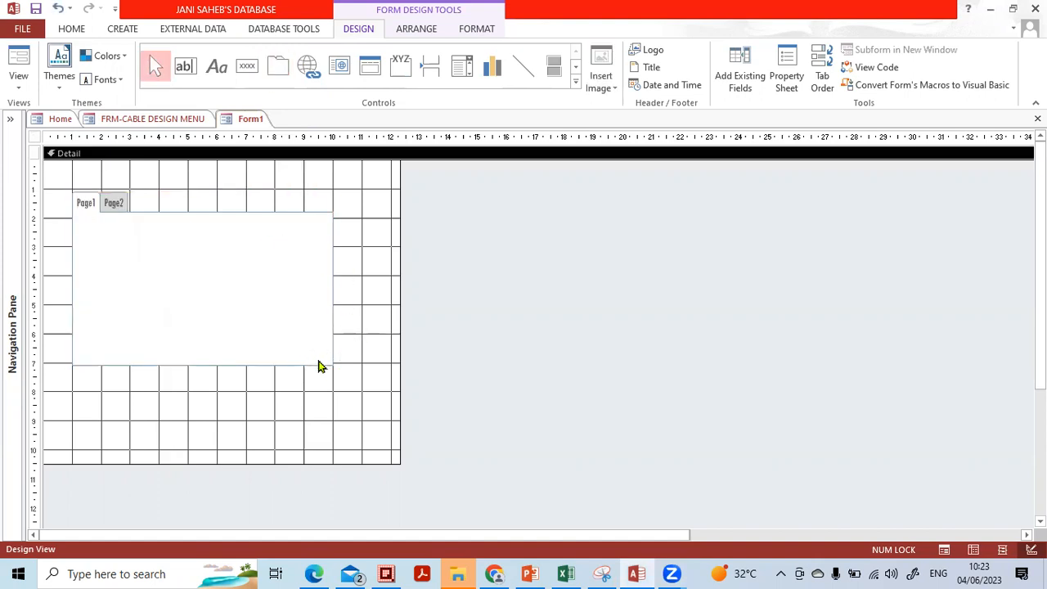
{"action": "left_click_drag", "start_coordinate": [329, 366], "coordinate": [710, 421]}
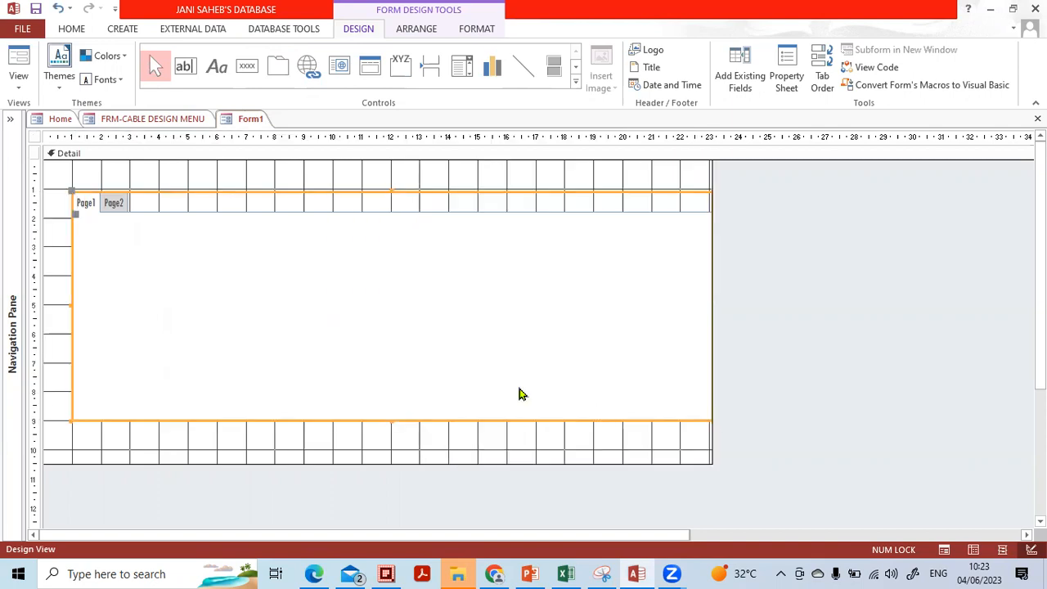
{"action": "left_click", "coordinate": [86, 215]}
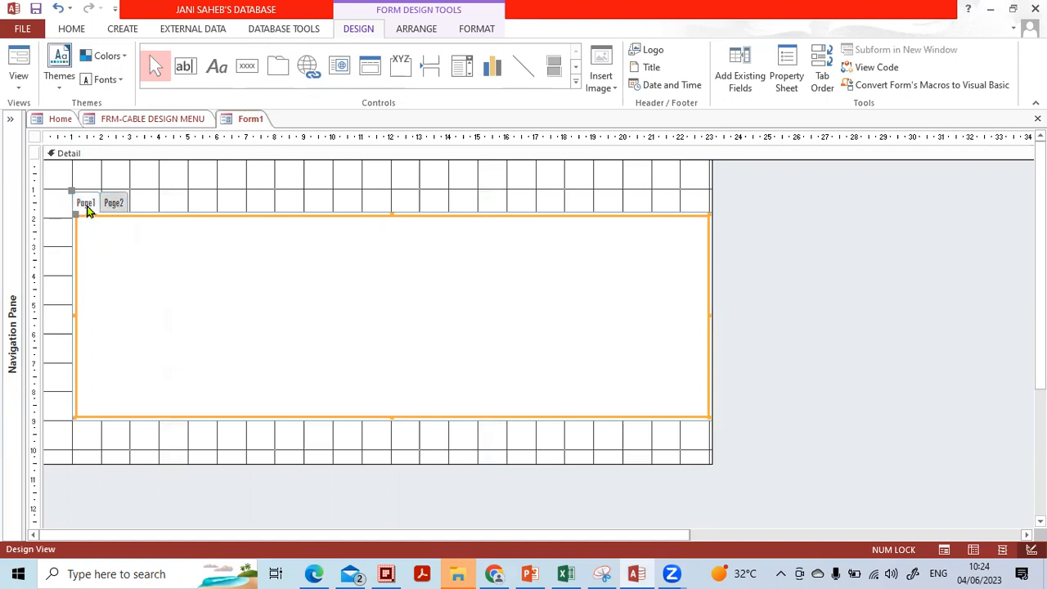
{"action": "left_click", "coordinate": [115, 207]}
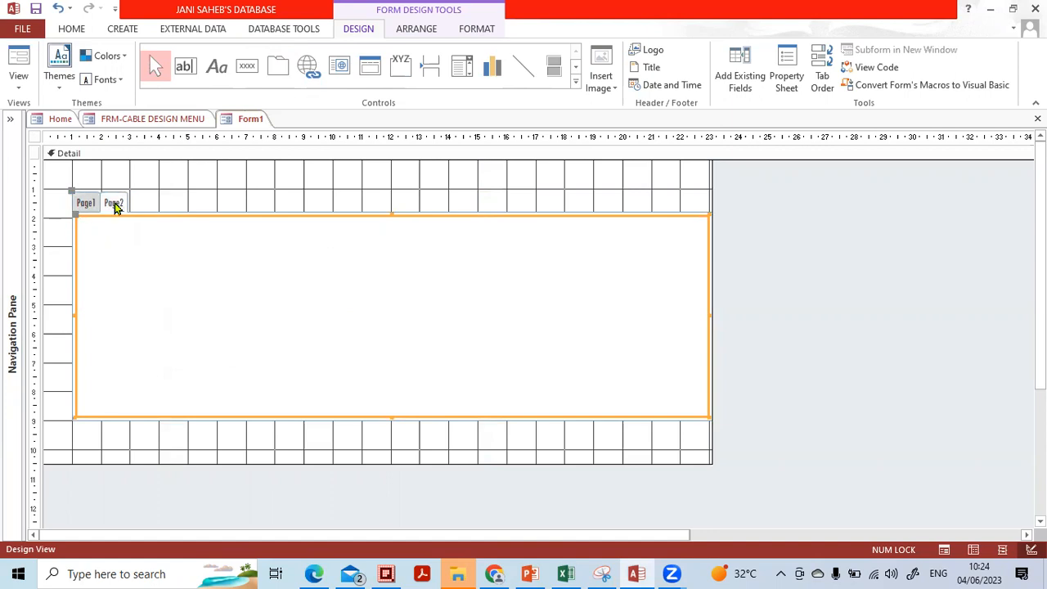
{"action": "left_click", "coordinate": [91, 208]}
Insert Page3 and Page4 into the tab control and check each of the four pages.
{"action": "right_click", "coordinate": [107, 209]}
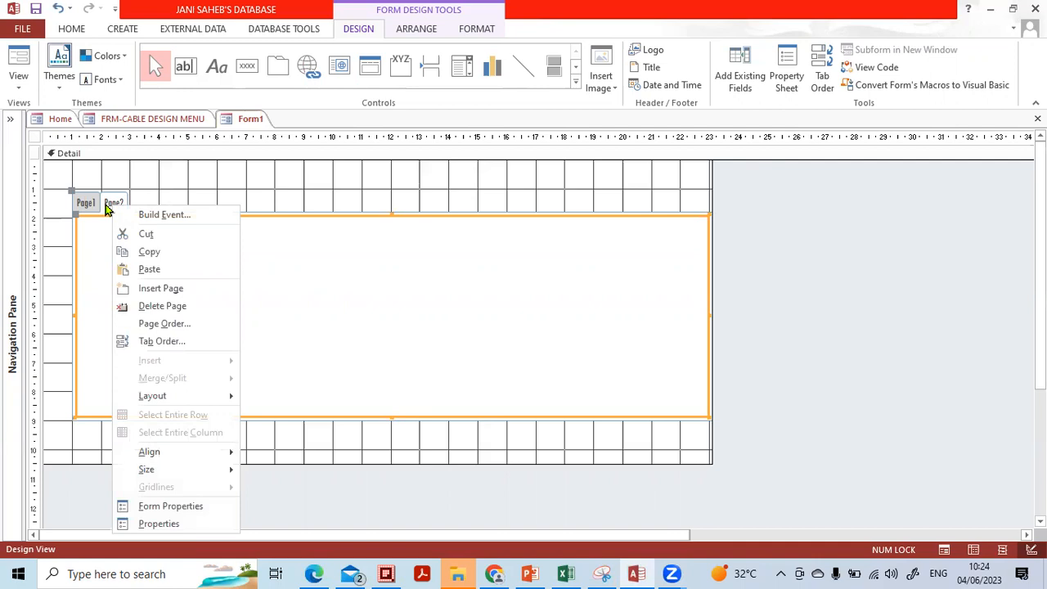
{"action": "left_click", "coordinate": [147, 288]}
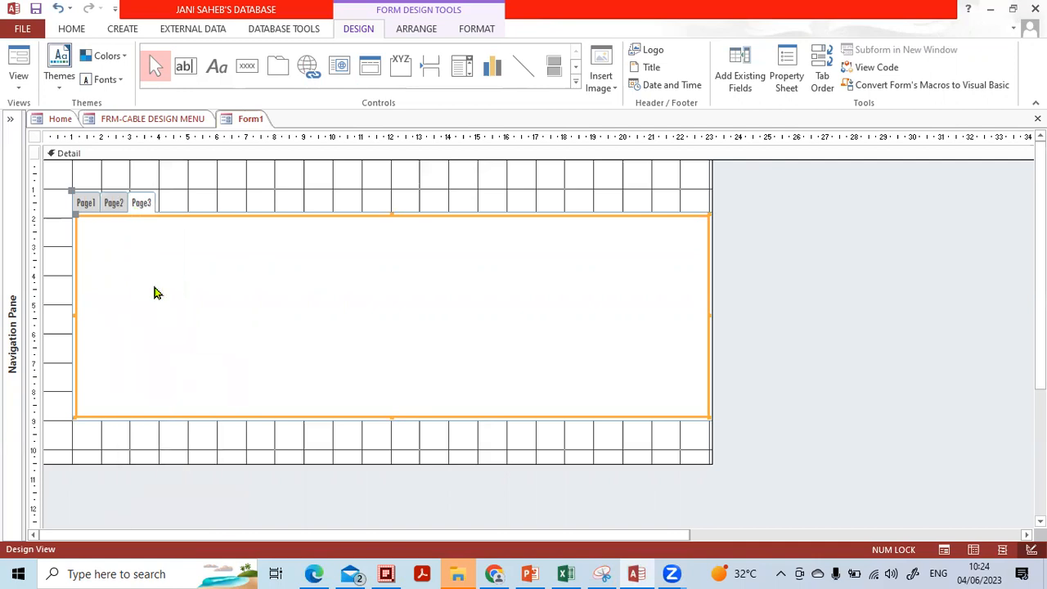
{"action": "right_click", "coordinate": [146, 209]}
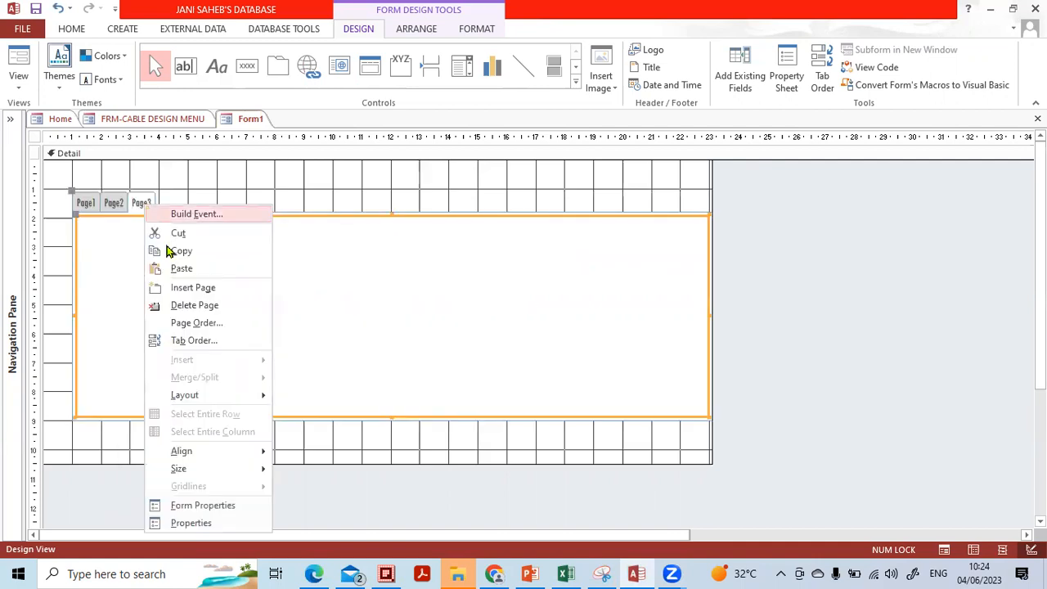
{"action": "left_click", "coordinate": [148, 287]}
{"action": "left_click", "coordinate": [83, 203]}
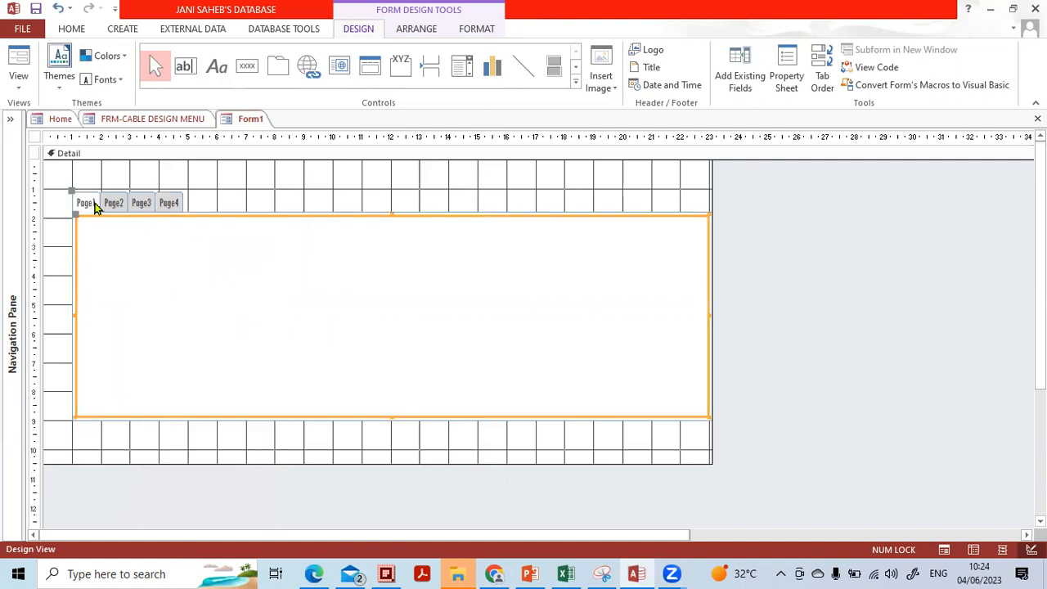
{"action": "left_click", "coordinate": [113, 204]}
{"action": "left_click", "coordinate": [139, 207]}
{"action": "left_click", "coordinate": [168, 203]}
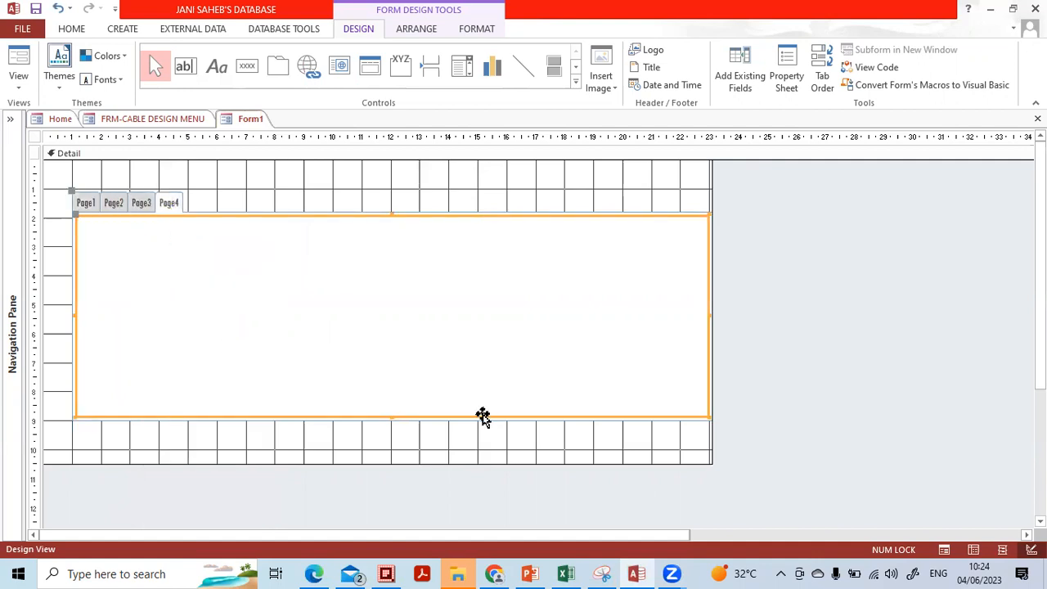
Enlarge and reposition the tab control on the form, then make Page1 the active page.
{"action": "left_click", "coordinate": [736, 441]}
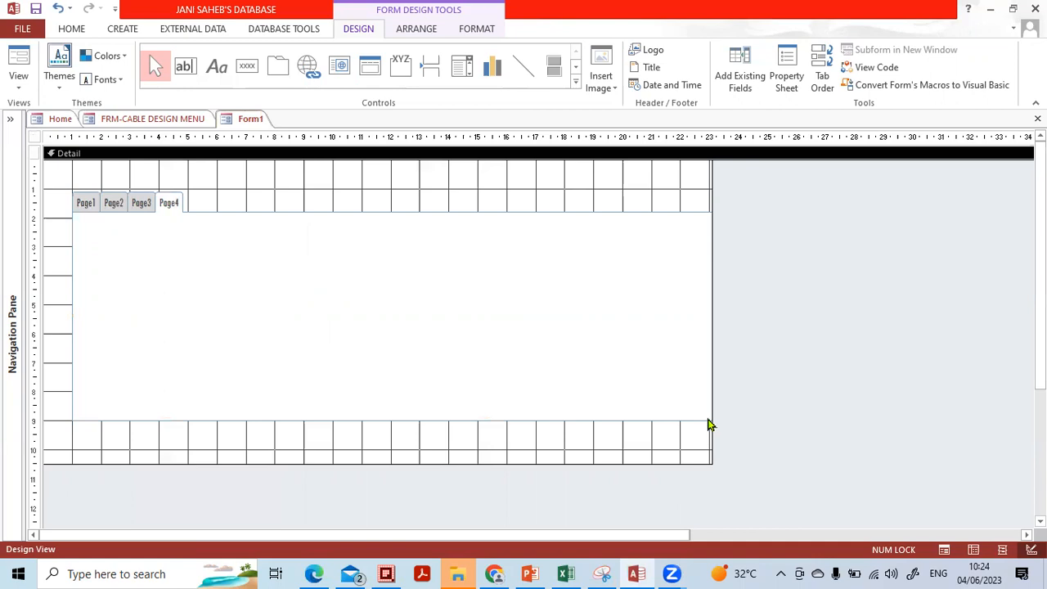
{"action": "left_click", "coordinate": [708, 422]}
{"action": "left_click_drag", "start_coordinate": [708, 419], "coordinate": [788, 467]}
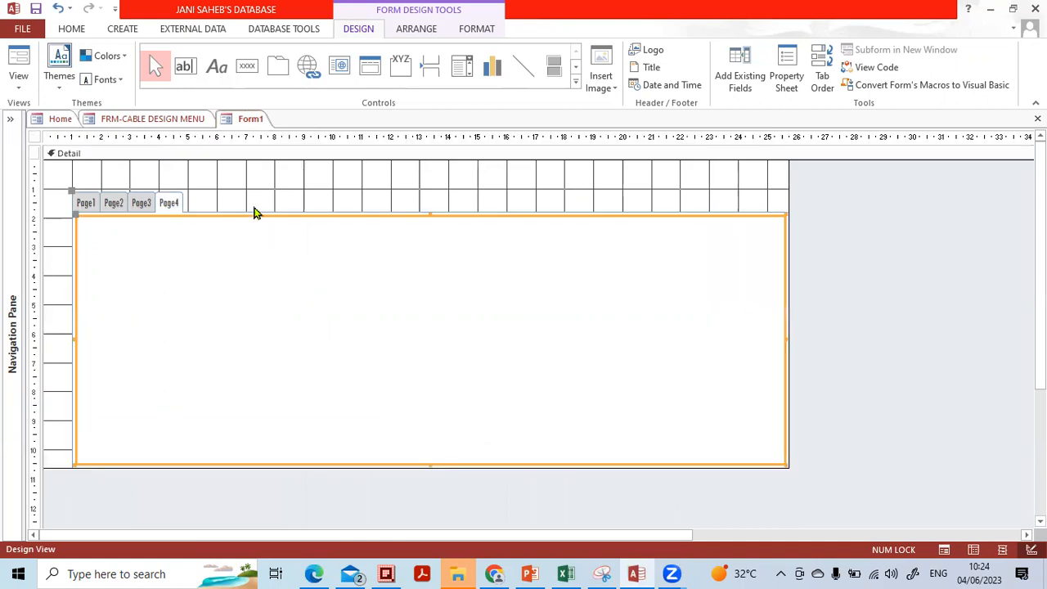
{"action": "left_click_drag", "start_coordinate": [257, 217], "coordinate": [230, 194]}
{"action": "left_click", "coordinate": [834, 292]}
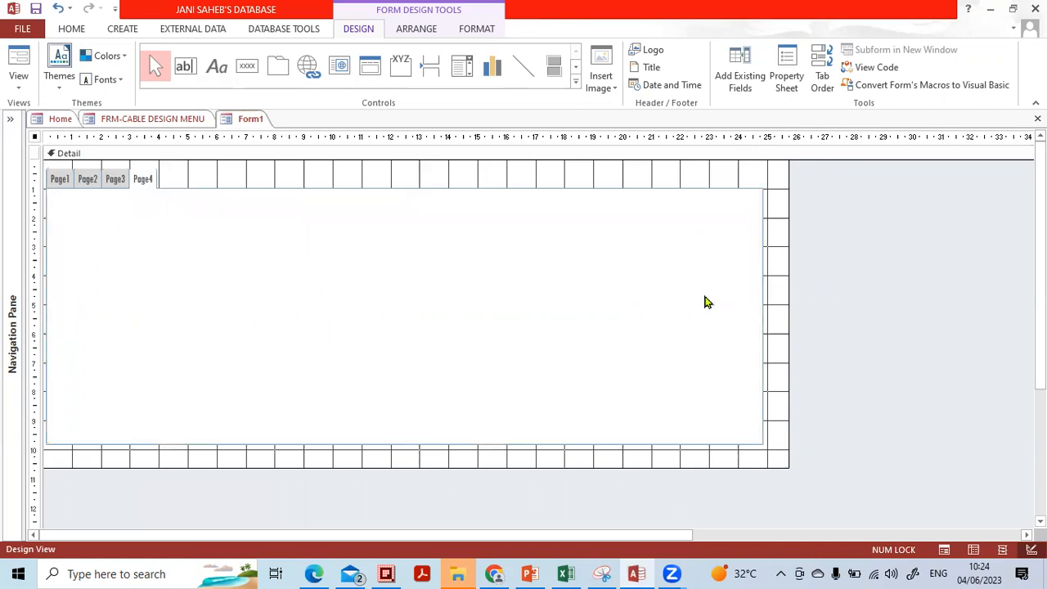
{"action": "left_click", "coordinate": [54, 188]}
{"action": "left_click", "coordinate": [81, 183]}
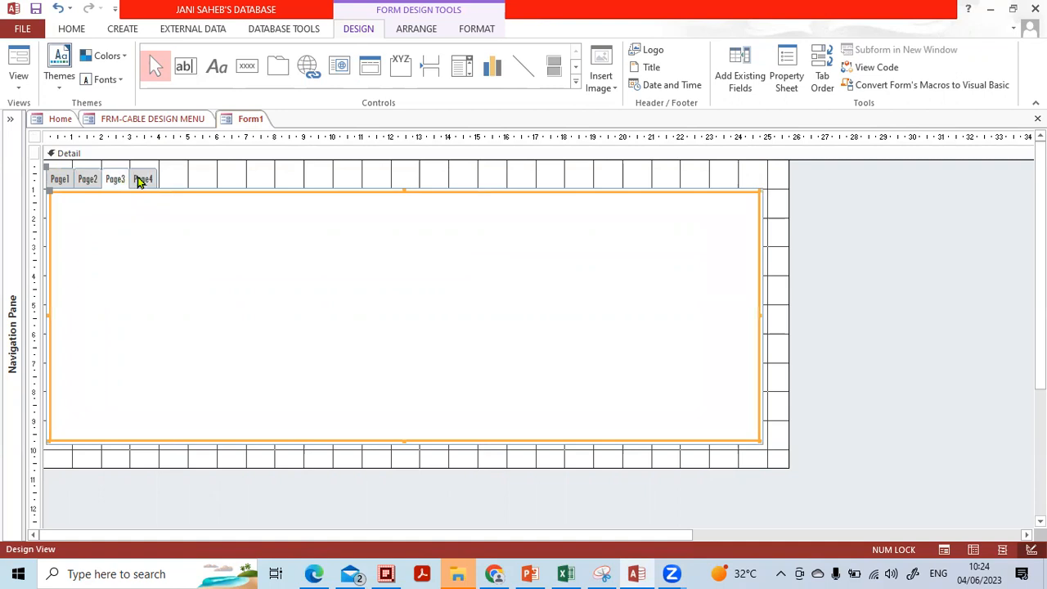
{"action": "left_click", "coordinate": [61, 180]}
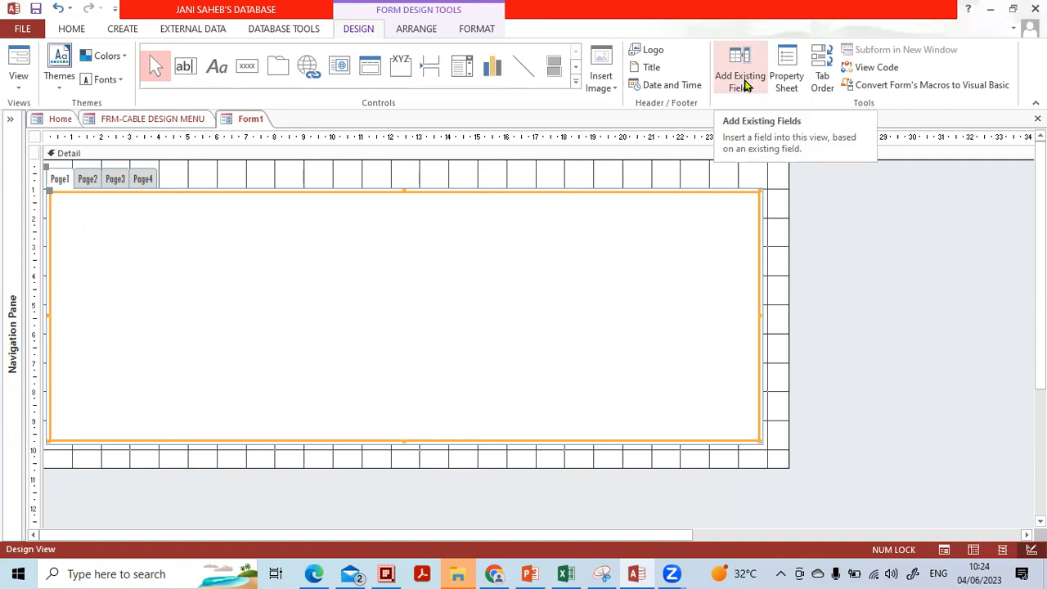
Show the Field List with all tables and expand tbl-Test Results to list its fields.
{"action": "left_click", "coordinate": [744, 82]}
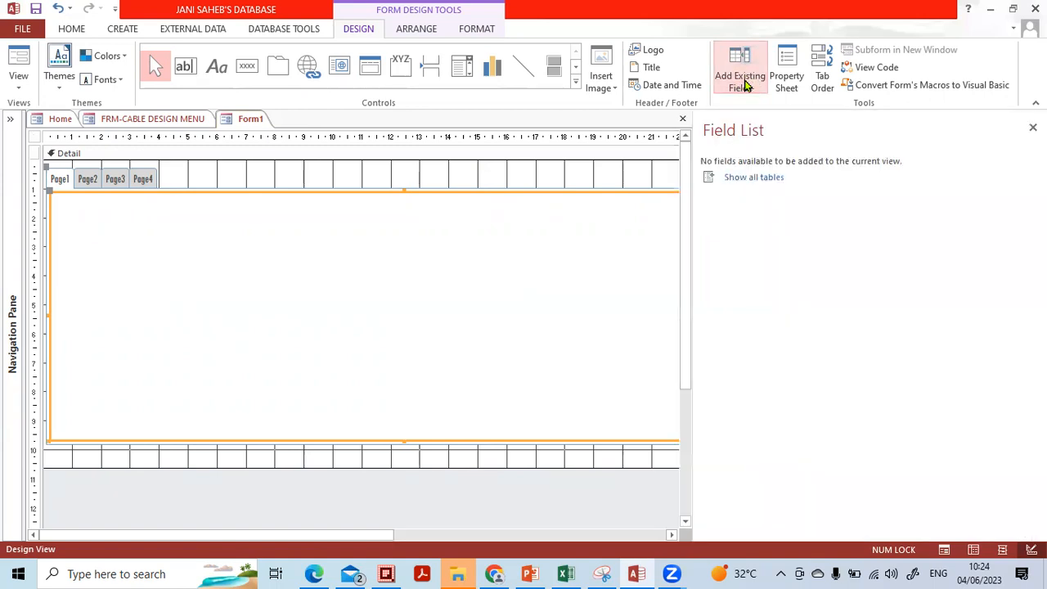
{"action": "left_click", "coordinate": [744, 188]}
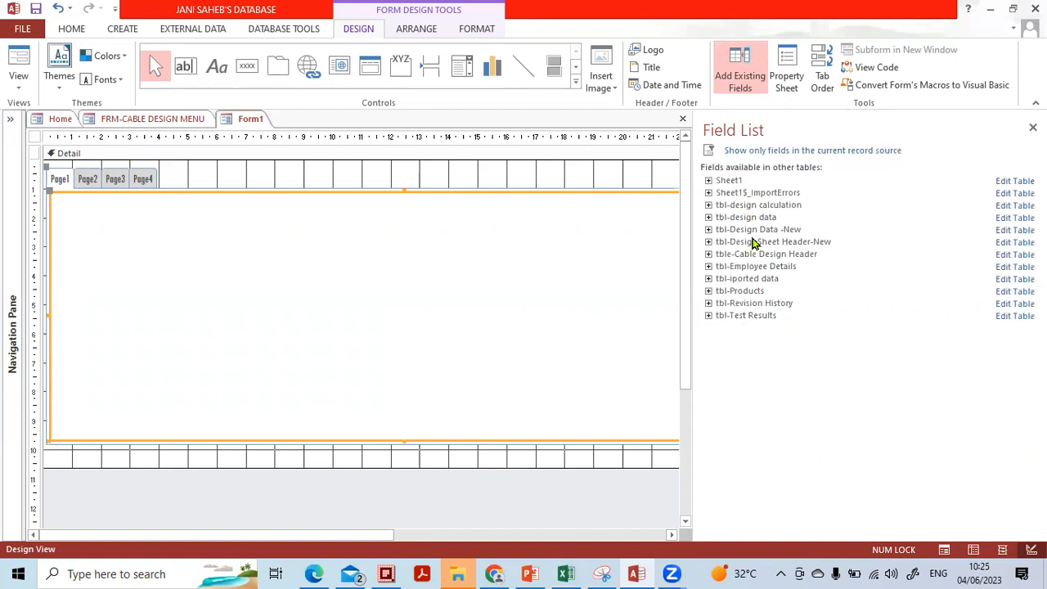
{"action": "left_click", "coordinate": [708, 316]}
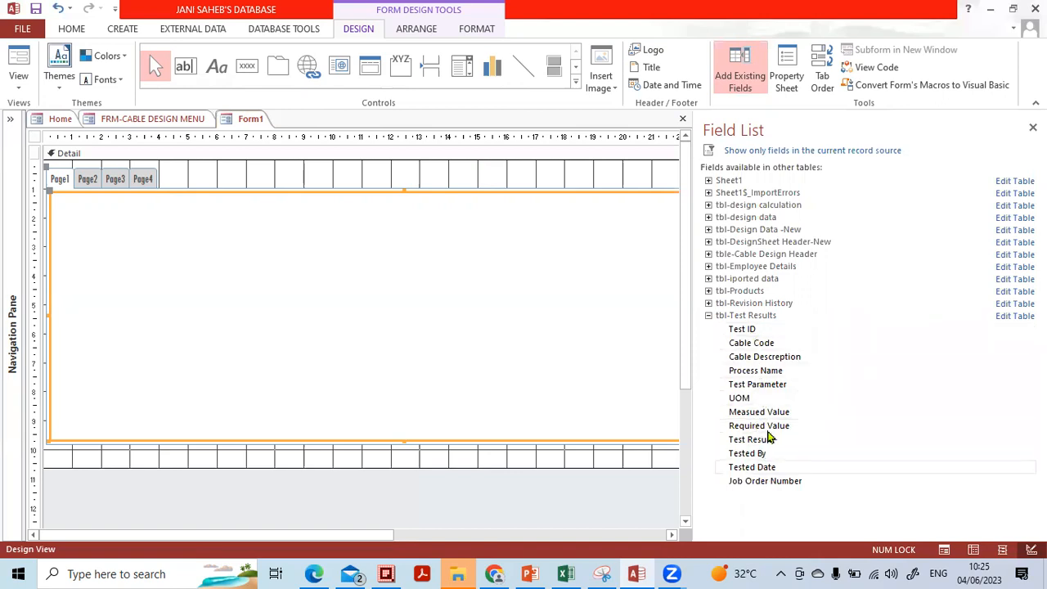
Place the Test ID, Cable Code and Cable Descreption fields stacked on Page1.
{"action": "left_click", "coordinate": [749, 332]}
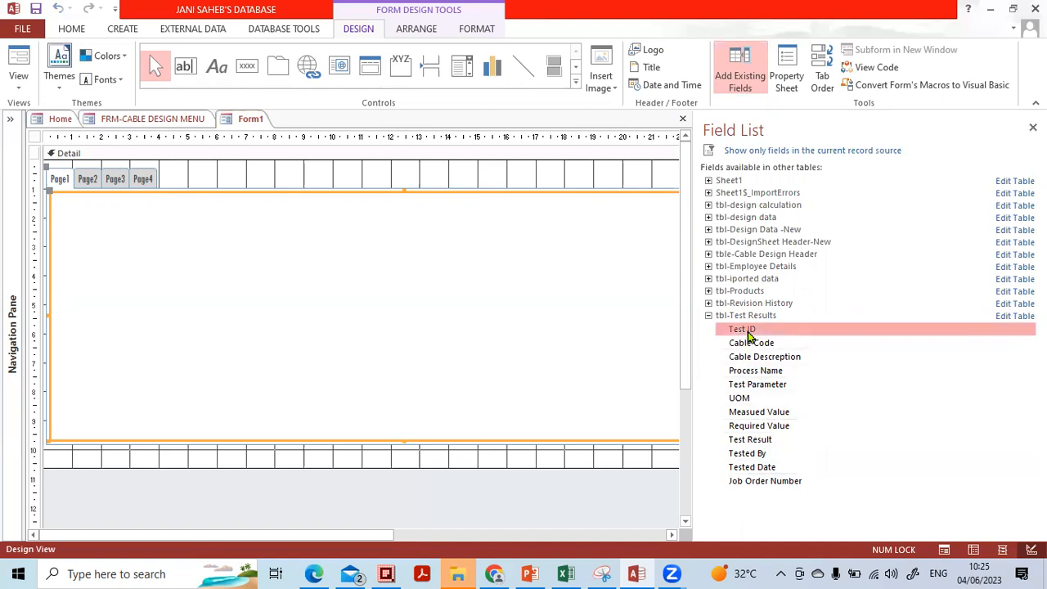
{"action": "left_click_drag", "start_coordinate": [749, 331], "coordinate": [128, 240]}
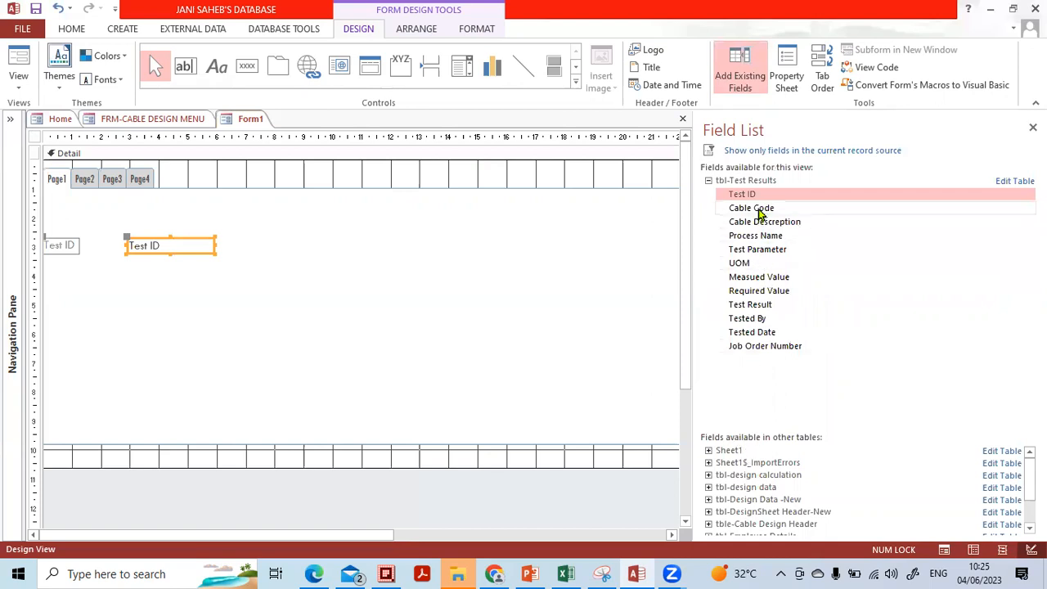
{"action": "left_click_drag", "start_coordinate": [752, 209], "coordinate": [578, 242]}
{"action": "left_click_drag", "start_coordinate": [123, 289], "coordinate": [97, 286]}
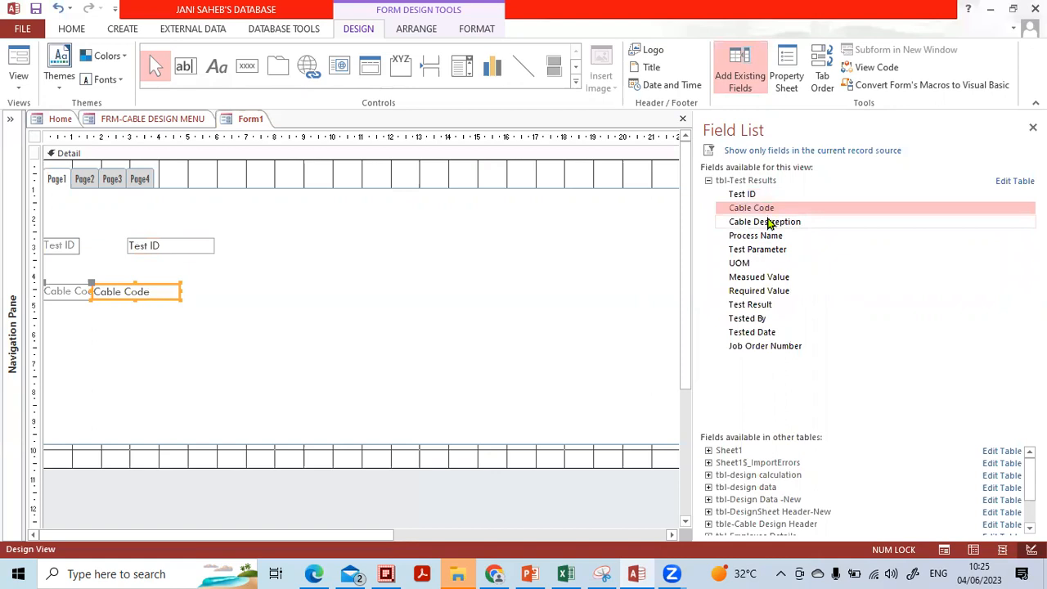
{"action": "left_click_drag", "start_coordinate": [763, 222], "coordinate": [101, 336]}
{"action": "left_click", "coordinate": [287, 371]}
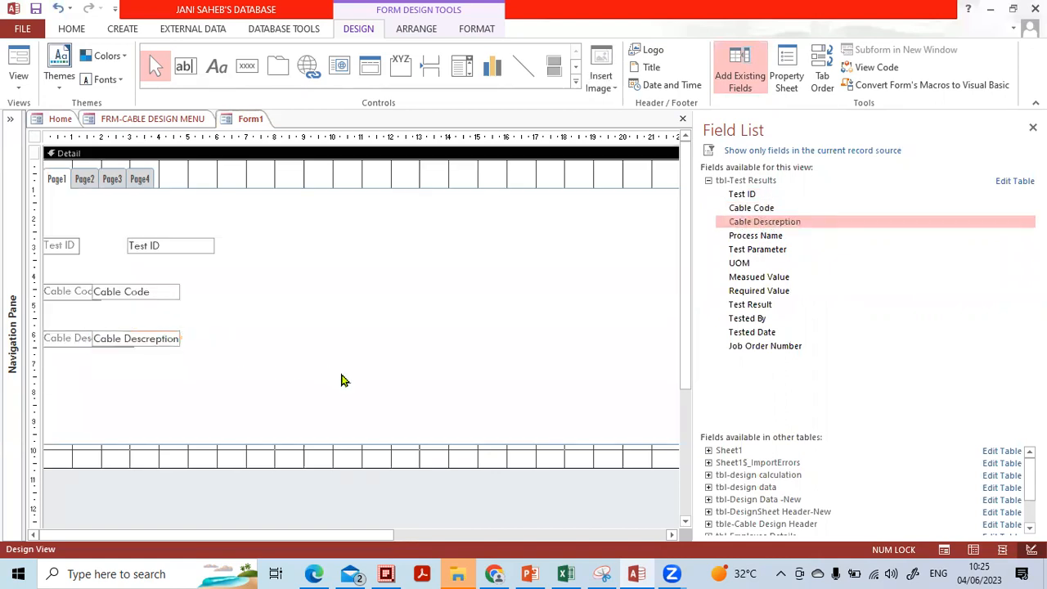
On Page2, add Process Name, Test Parameter, UOM, Measued Value and Required Value fields.
{"action": "left_click", "coordinate": [86, 180]}
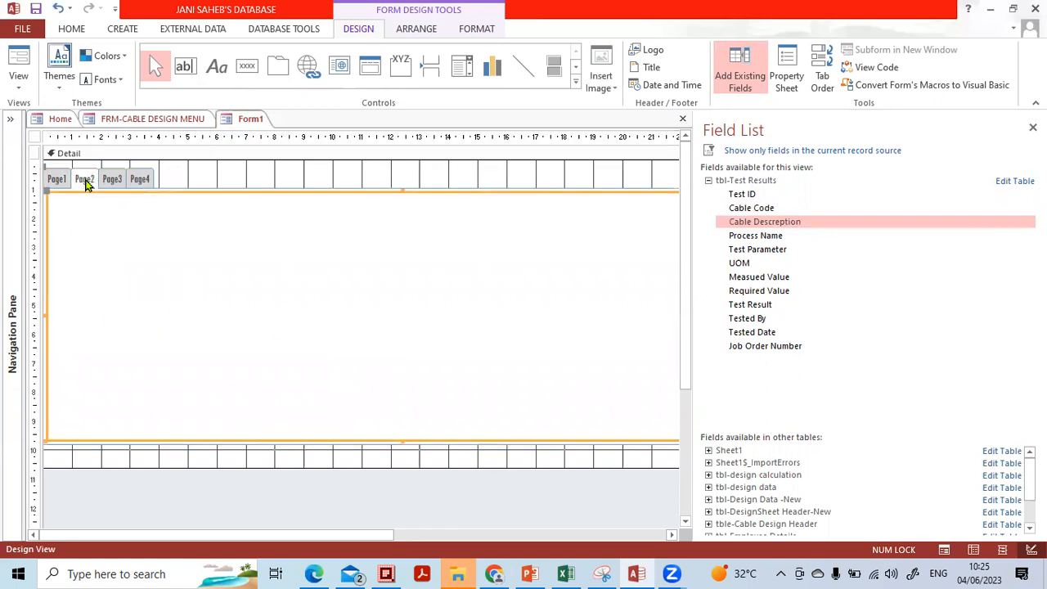
{"action": "left_click_drag", "start_coordinate": [746, 239], "coordinate": [205, 242]}
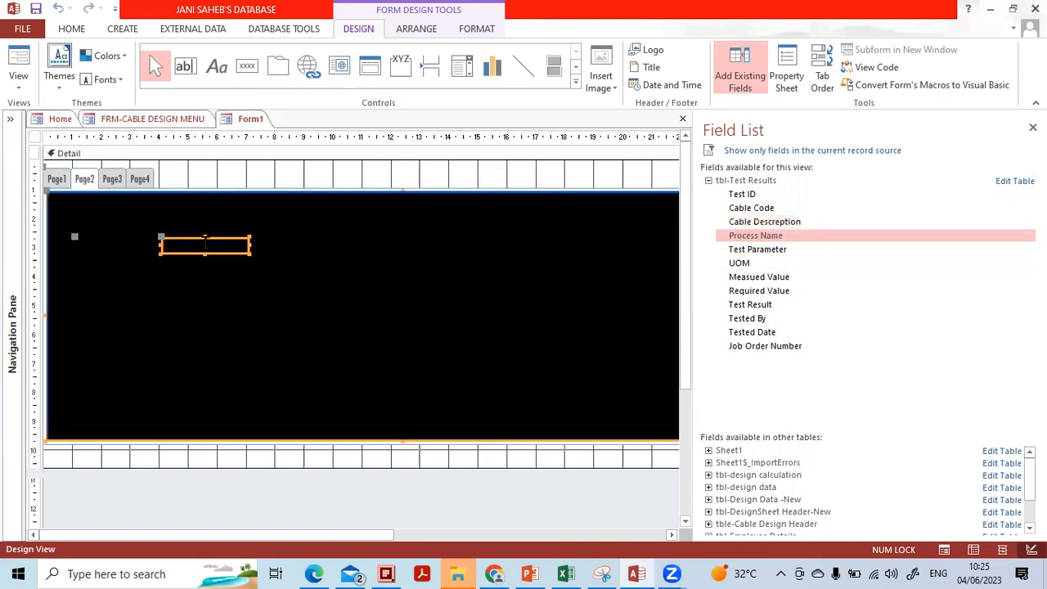
{"action": "left_click_drag", "start_coordinate": [763, 250], "coordinate": [154, 270]}
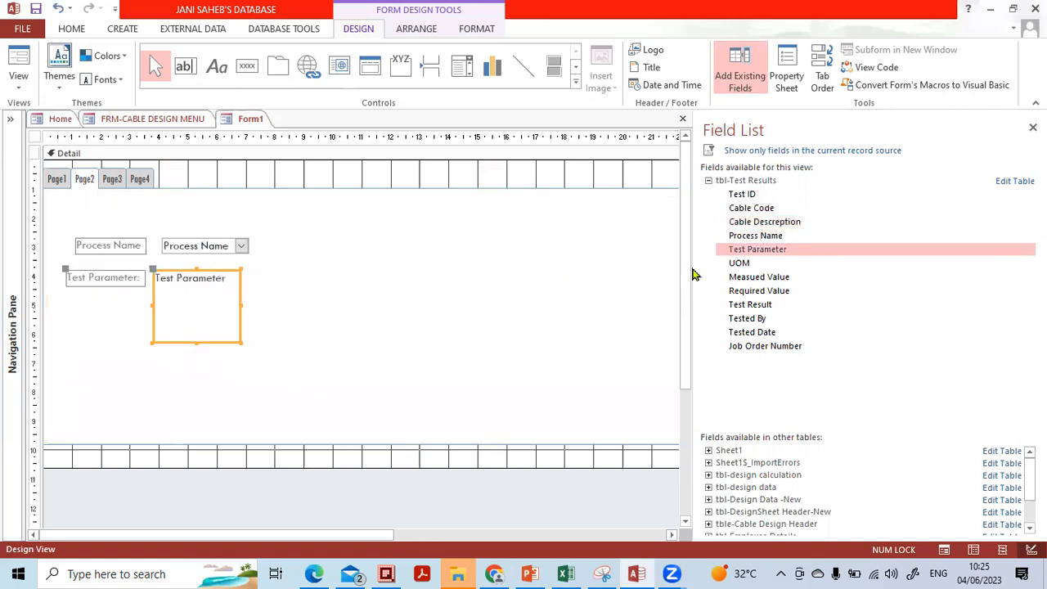
{"action": "left_click_drag", "start_coordinate": [741, 264], "coordinate": [289, 335]}
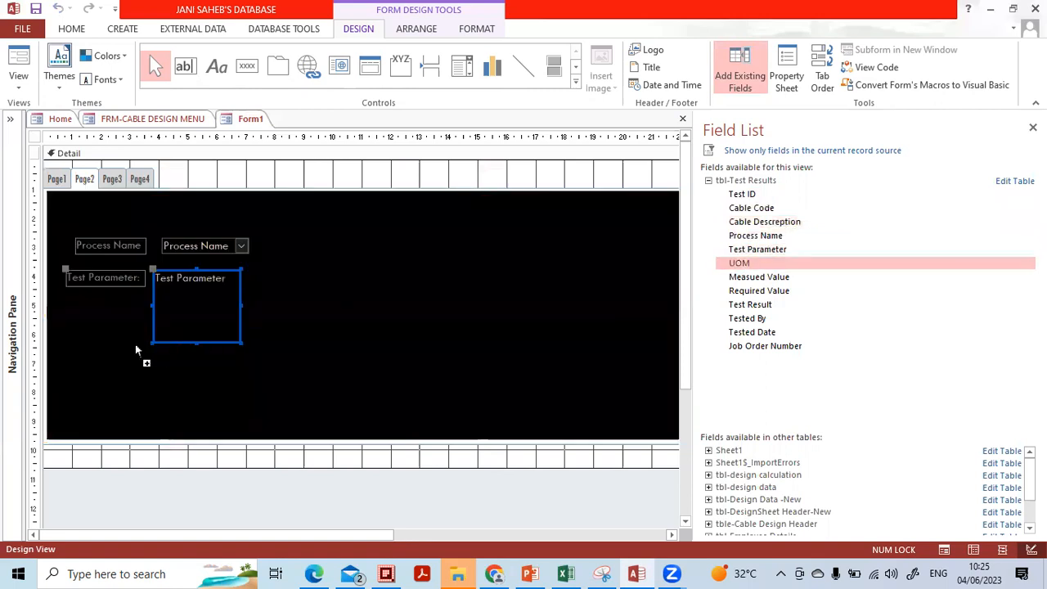
{"action": "left_click_drag", "start_coordinate": [113, 352], "coordinate": [113, 352]}
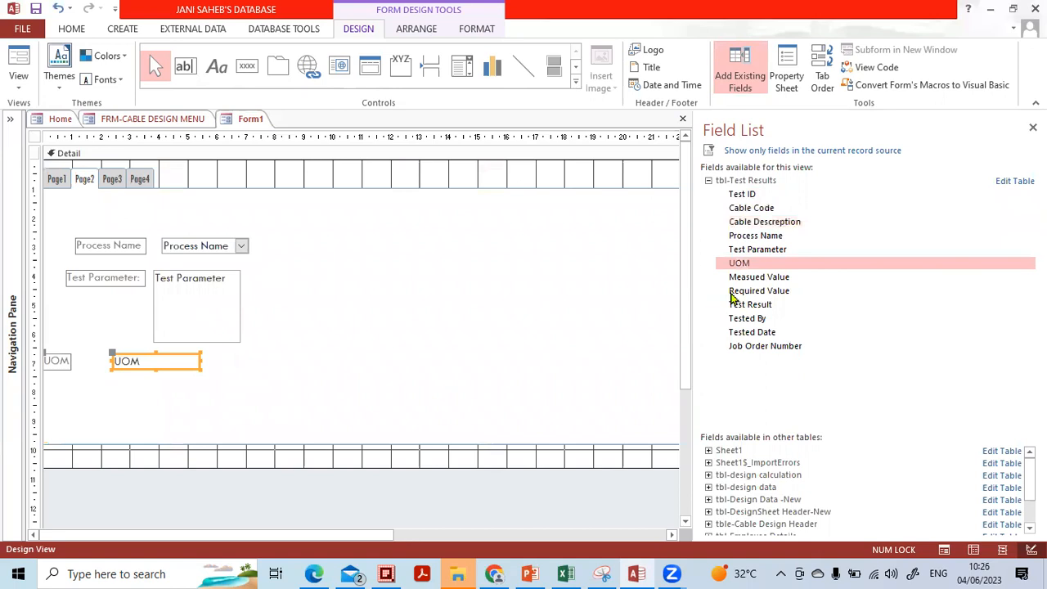
{"action": "left_click_drag", "start_coordinate": [751, 282], "coordinate": [106, 403]}
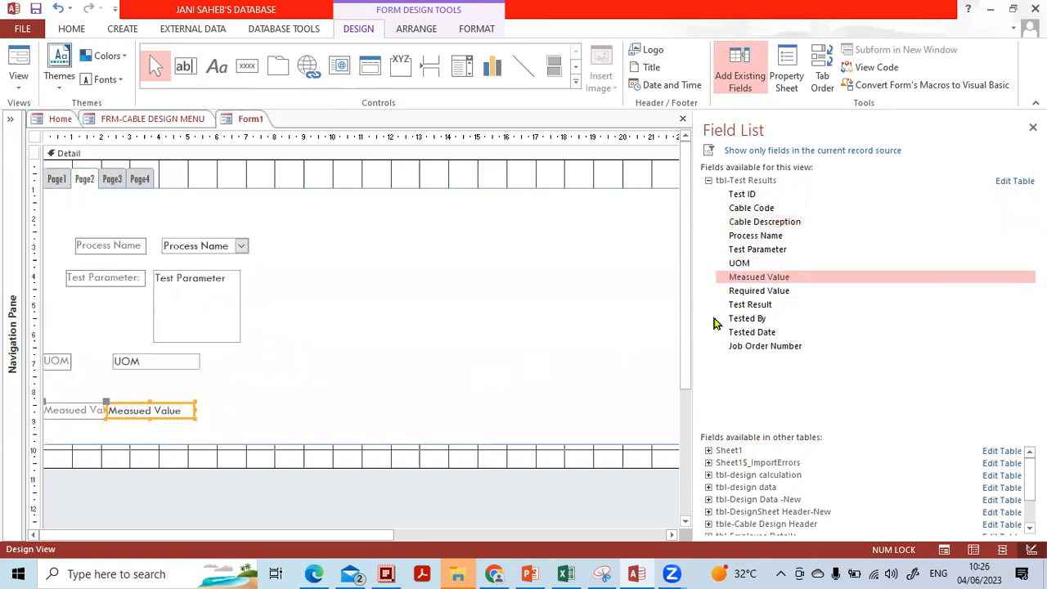
{"action": "left_click_drag", "start_coordinate": [752, 294], "coordinate": [162, 429]}
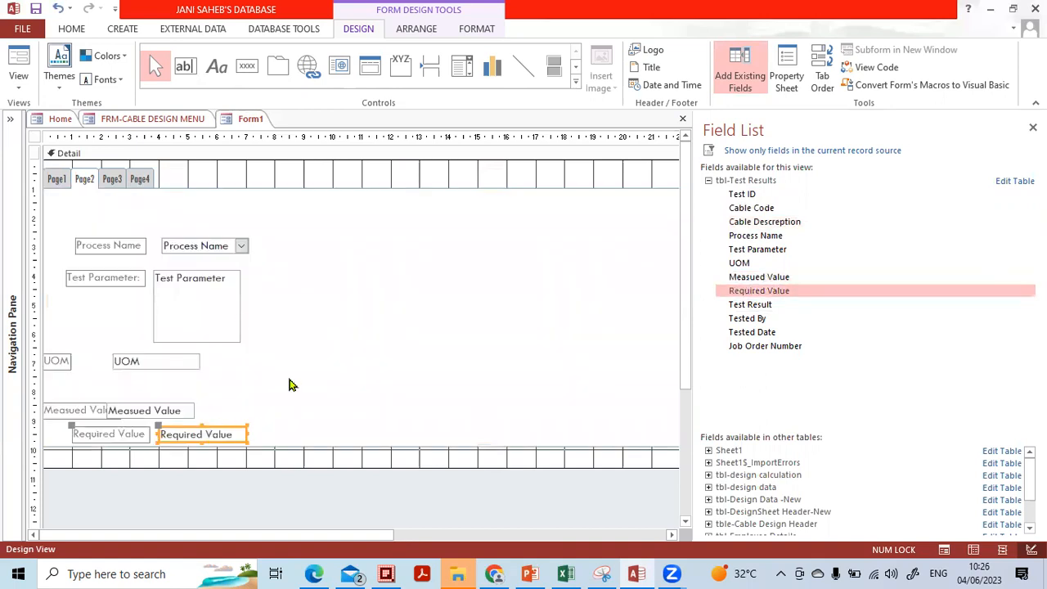
Add Test Result, Tested By and Tested Date to Page3, and Job Order Number to Page4.
{"action": "left_click", "coordinate": [110, 181]}
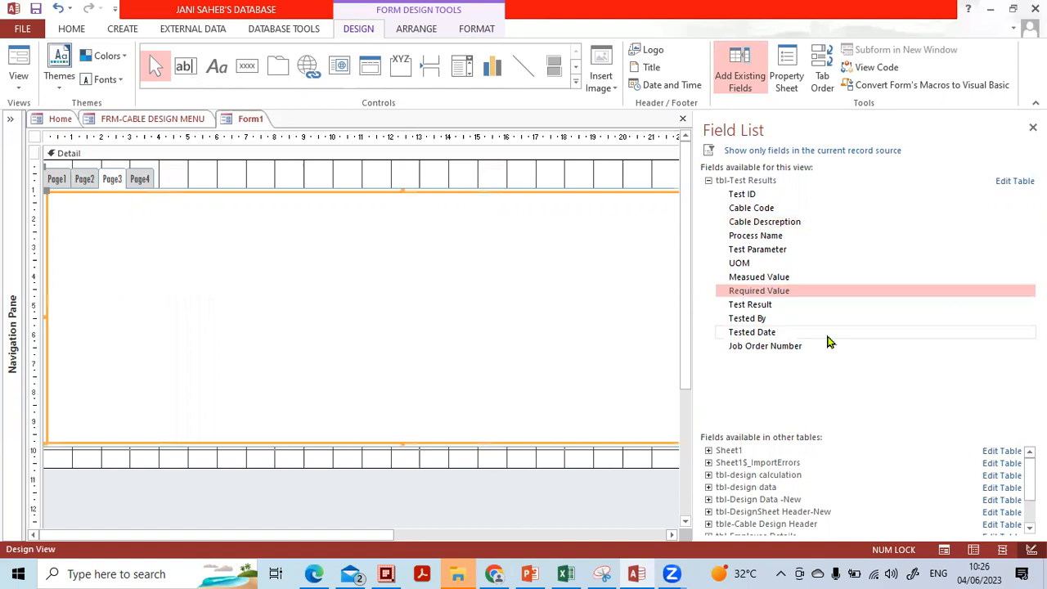
{"action": "left_click", "coordinate": [754, 307]}
{"action": "left_click_drag", "start_coordinate": [754, 311], "coordinate": [226, 246]}
{"action": "left_click_drag", "start_coordinate": [761, 319], "coordinate": [467, 313]}
{"action": "left_click_drag", "start_coordinate": [199, 288], "coordinate": [199, 288]}
{"action": "left_click_drag", "start_coordinate": [747, 332], "coordinate": [198, 322]}
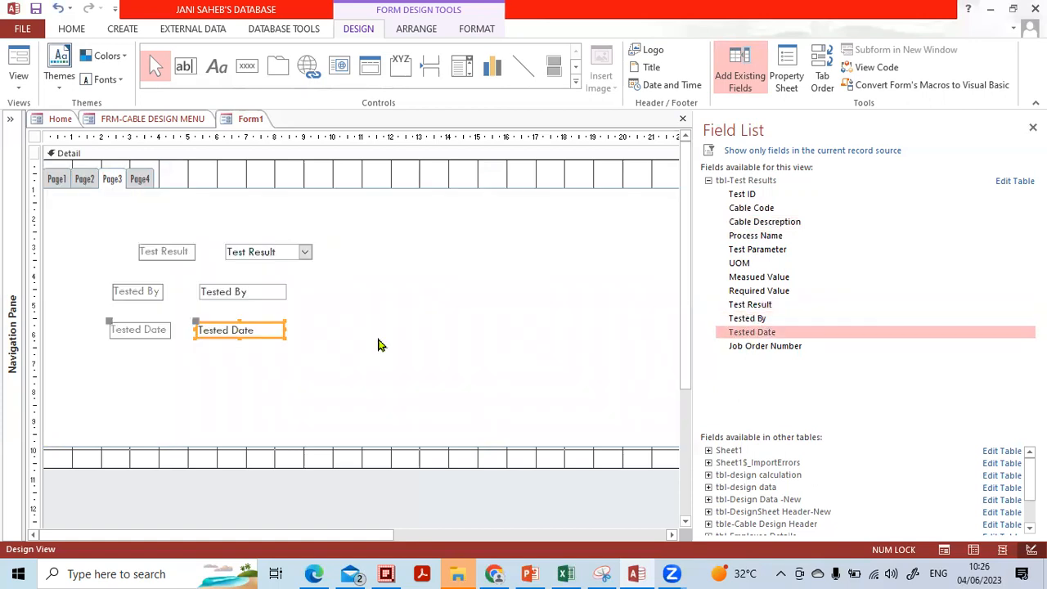
{"action": "left_click_drag", "start_coordinate": [745, 349], "coordinate": [189, 287]}
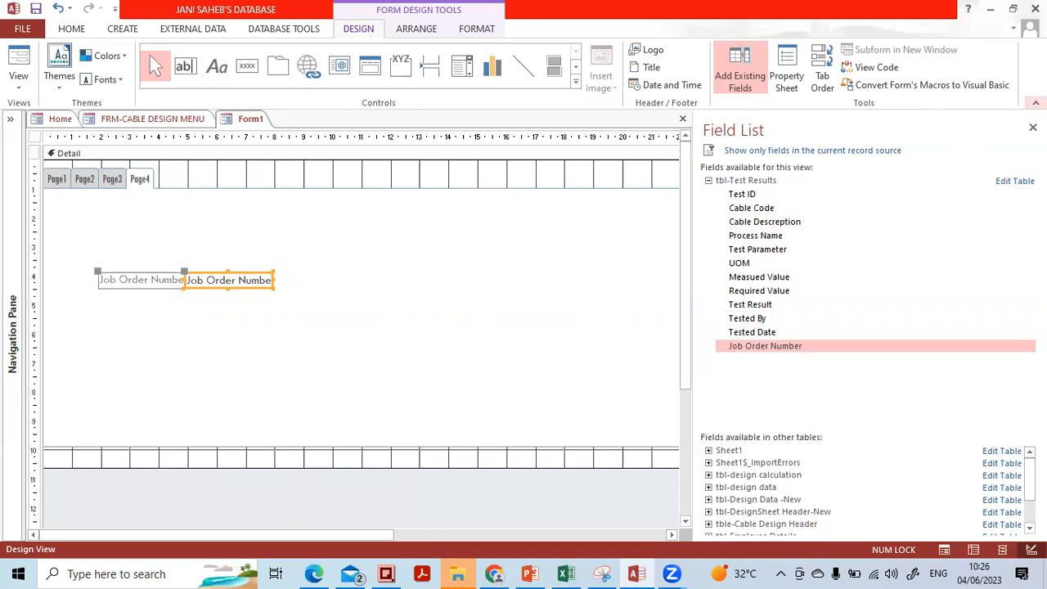
Close the Field List and select all the labels and boxes on Page1.
{"action": "left_click", "coordinate": [1032, 127]}
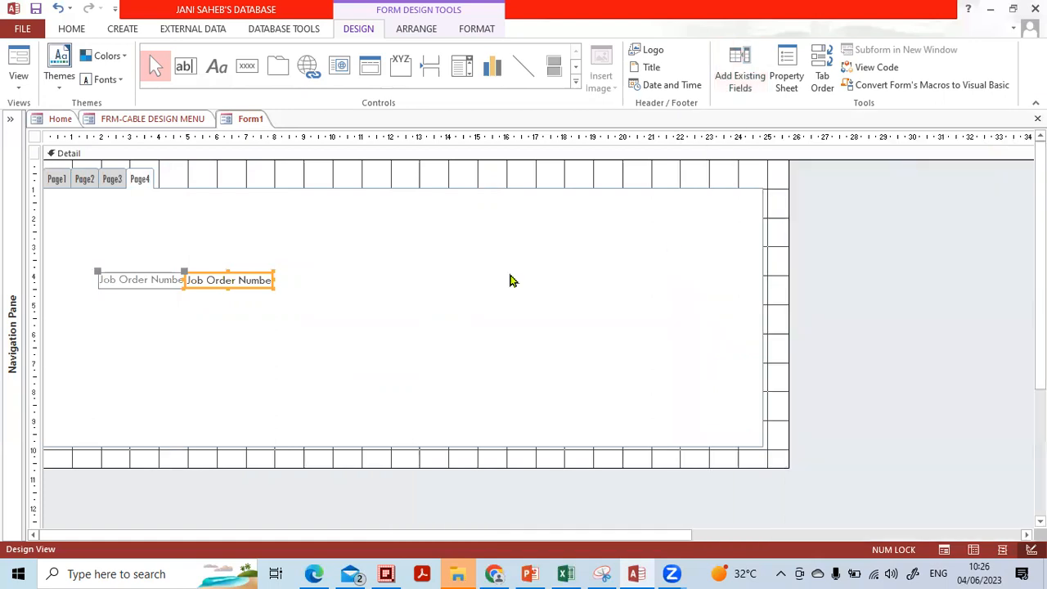
{"action": "left_click", "coordinate": [54, 180]}
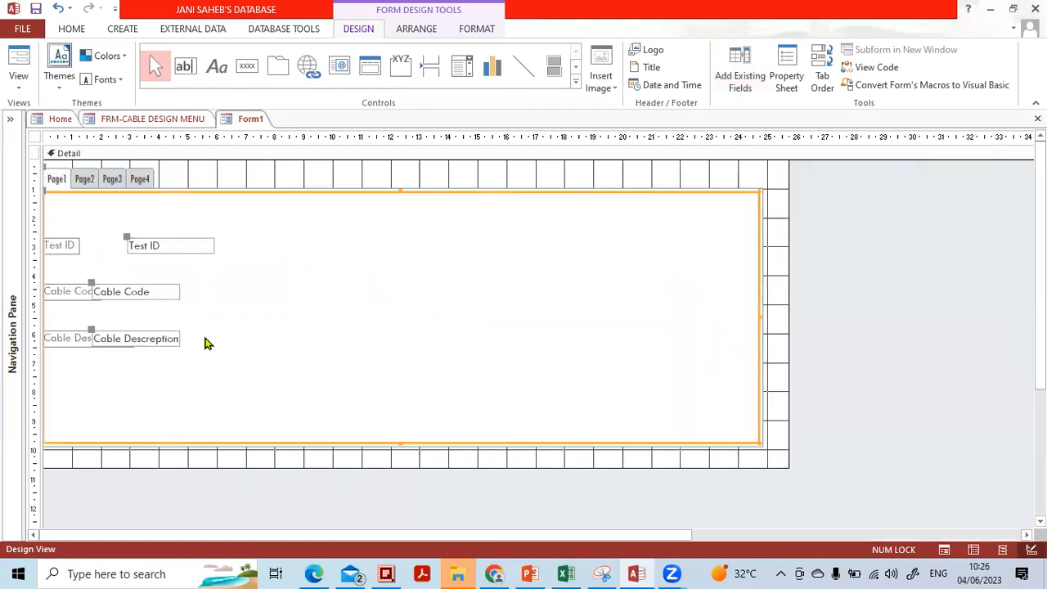
{"action": "left_click", "coordinate": [281, 379]}
{"action": "left_click", "coordinate": [272, 369]}
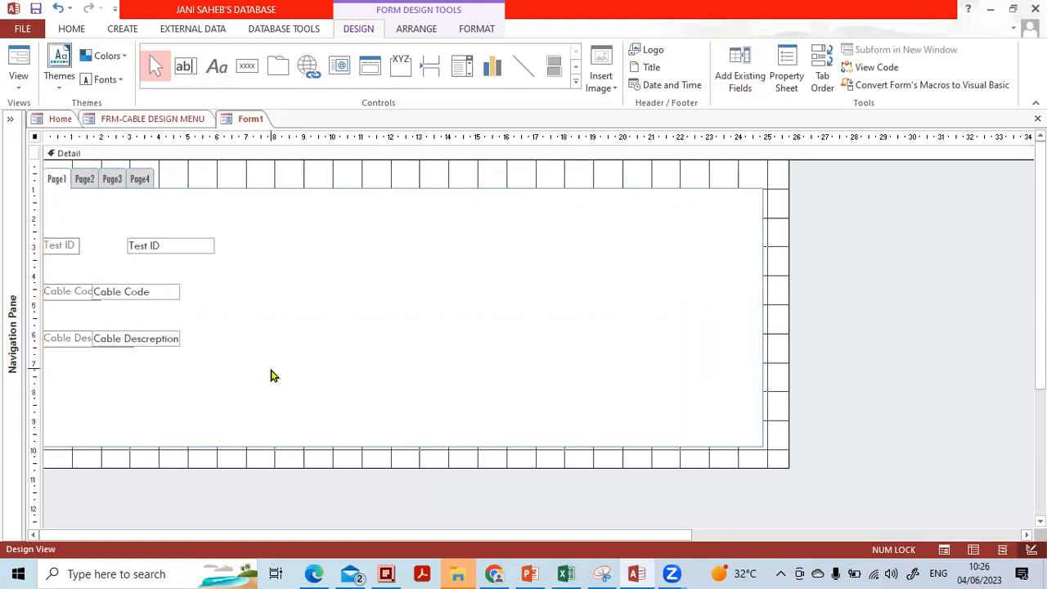
{"action": "left_click_drag", "start_coordinate": [285, 364], "coordinate": [32, 221]}
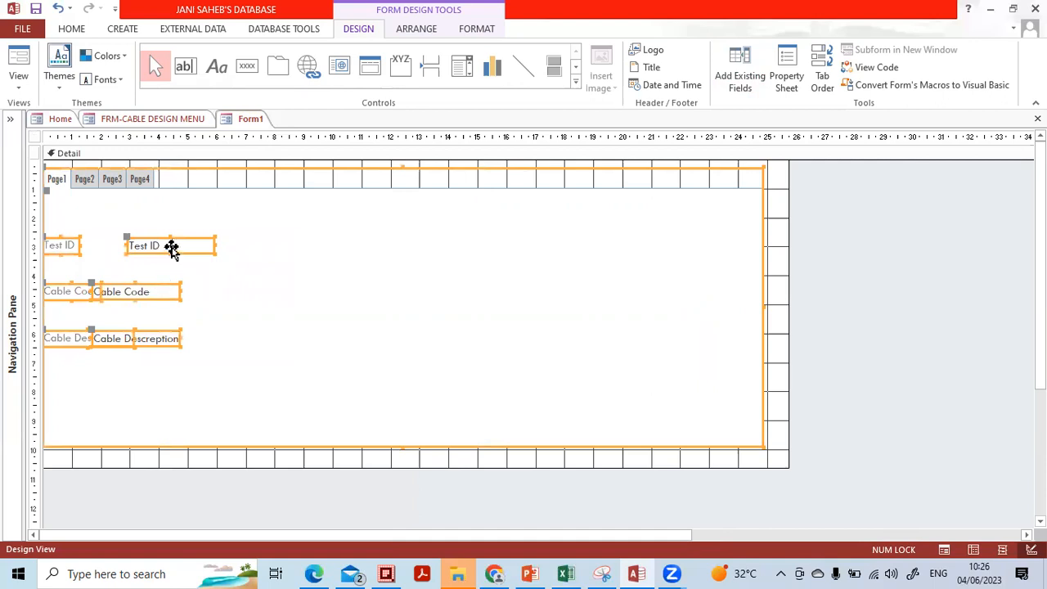
Align the selected Page1 controls to their left edge.
{"action": "right_click", "coordinate": [172, 250]}
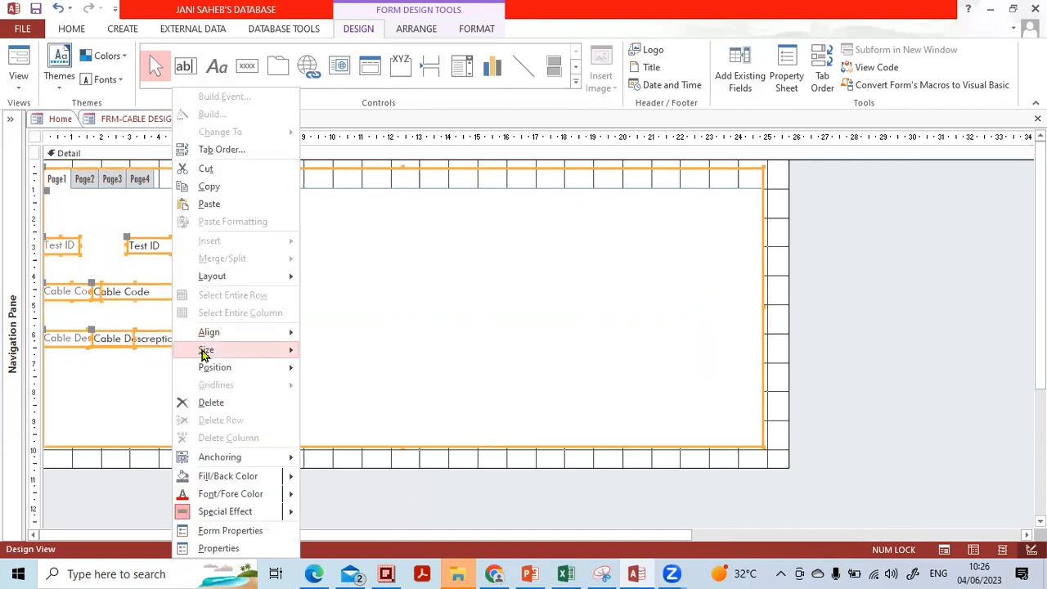
{"action": "mouse_move", "coordinate": [205, 335]}
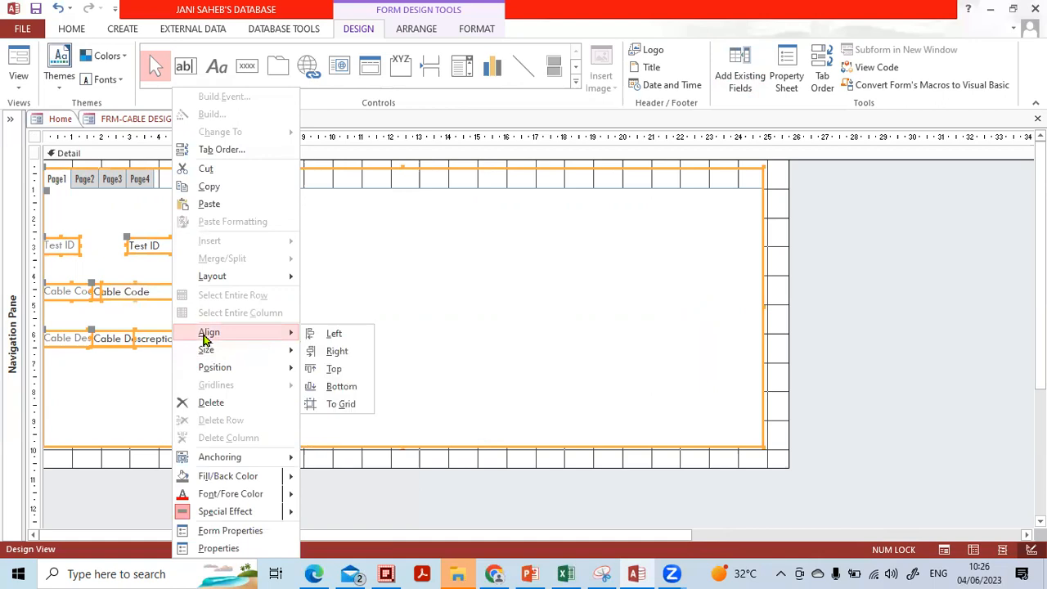
{"action": "left_click", "coordinate": [334, 337]}
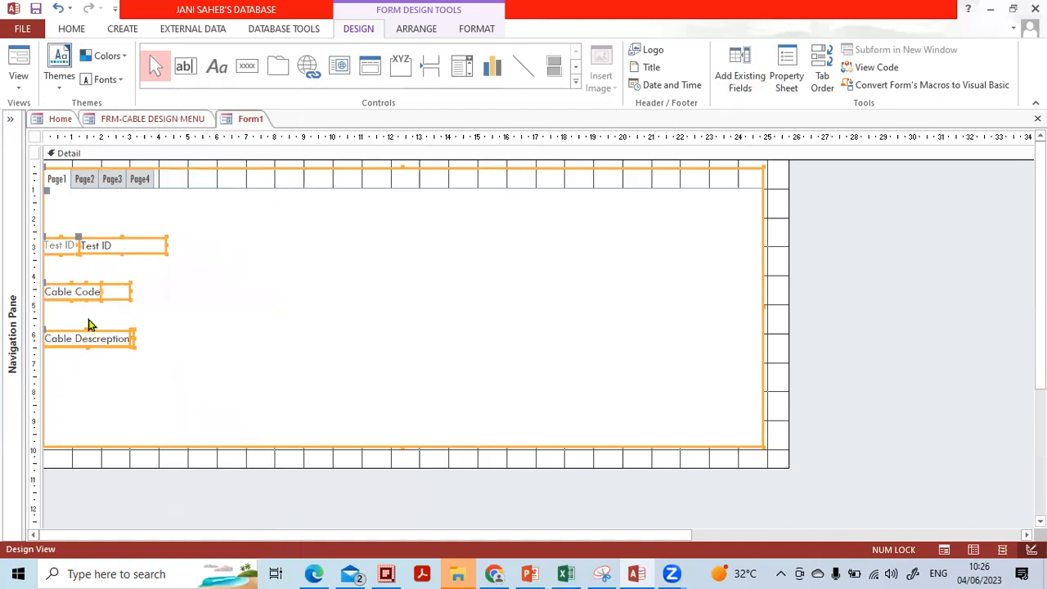
{"action": "mouse_move", "coordinate": [84, 245]}
{"action": "left_mouse_down"}
{"action": "mouse_move", "coordinate": [114, 246]}
{"action": "mouse_move", "coordinate": [94, 250]}
{"action": "left_mouse_up"}
{"action": "right_click", "coordinate": [119, 253]}
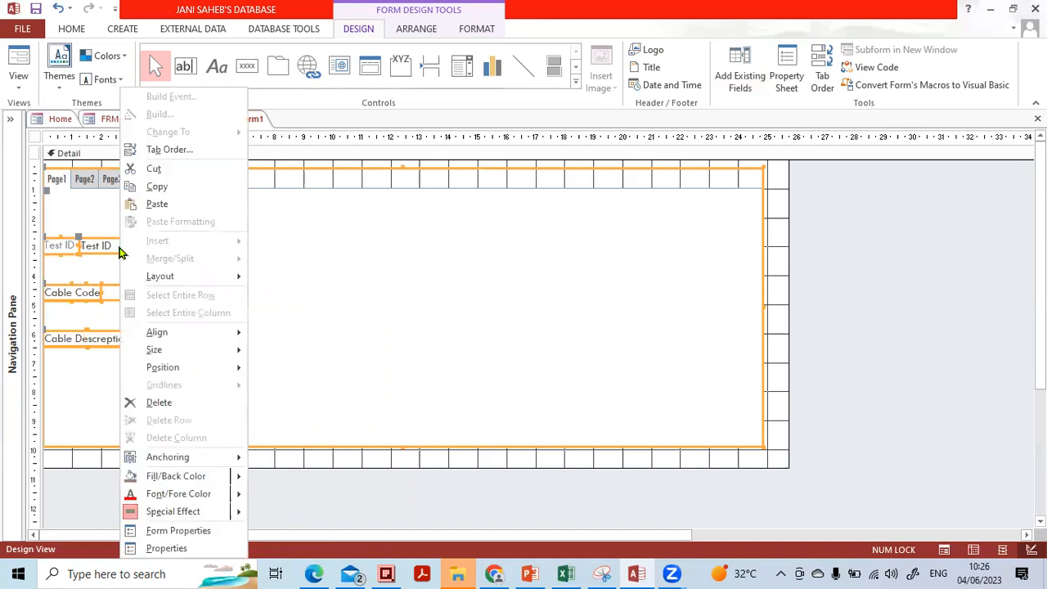
{"action": "mouse_move", "coordinate": [180, 334]}
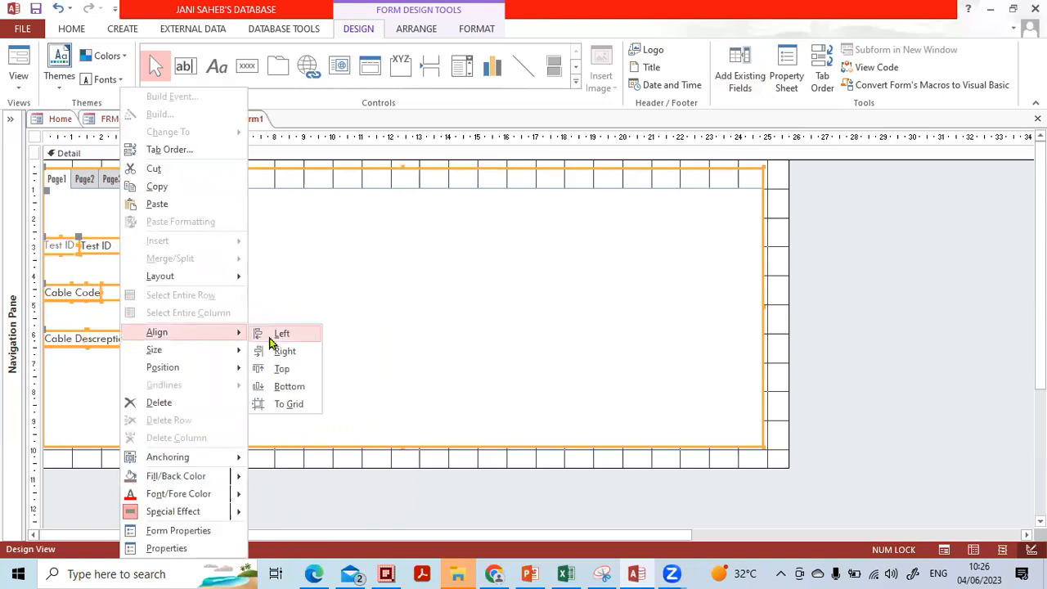
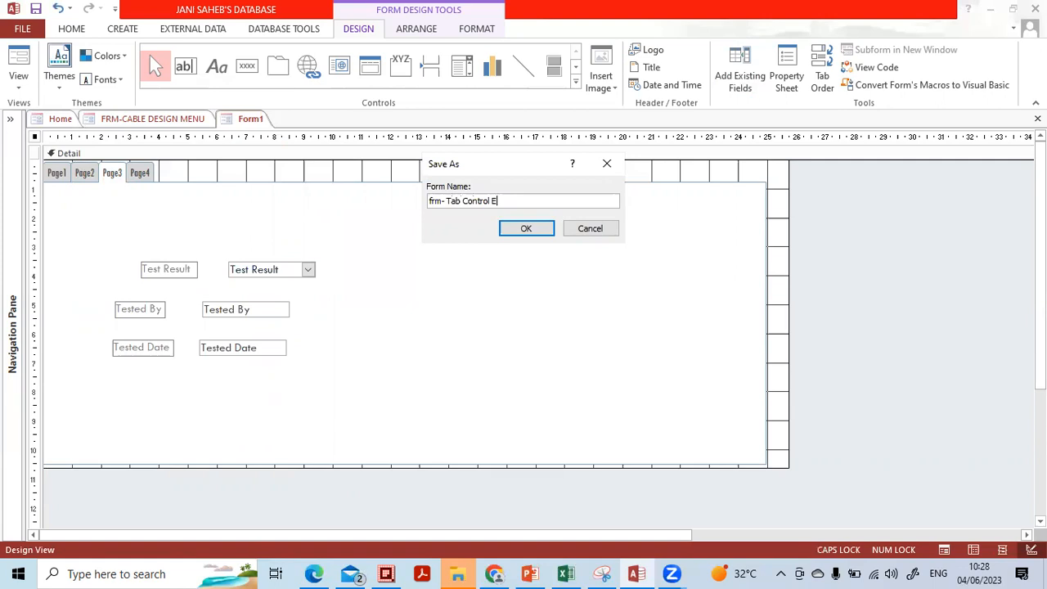
Save the new form as 'frm- Tab Control Entry' and put Cable Design Menu in Design View.
{"action": "key", "text": "Caps_Lock"}
{"action": "key", "text": "BackSpace"}
{"action": "type", "text": "nt"}
{"action": "left_click", "coordinate": [526, 227]}
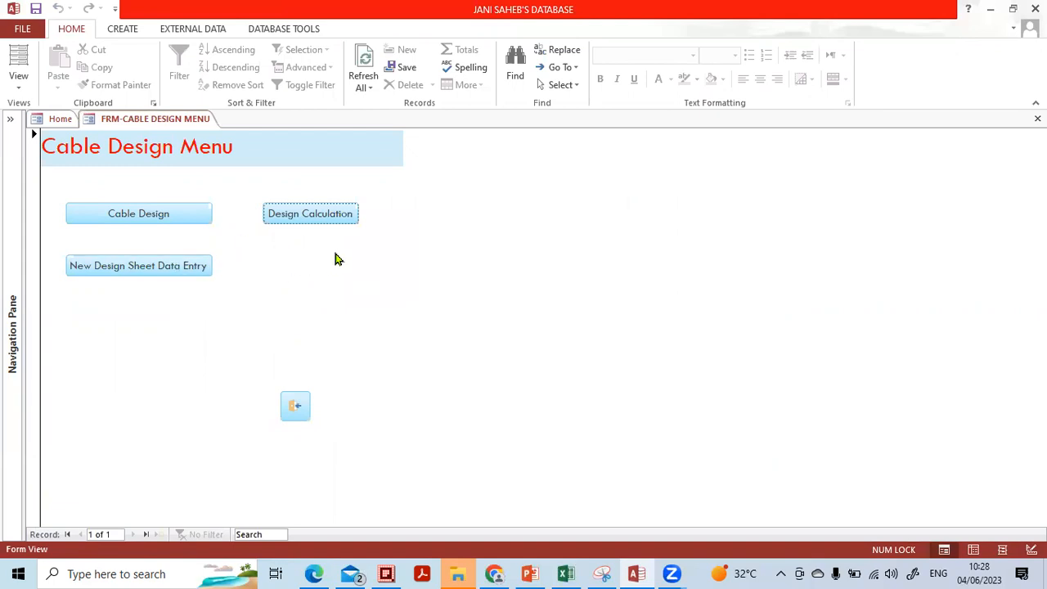
{"action": "left_click", "coordinate": [22, 90]}
{"action": "left_click", "coordinate": [31, 208]}
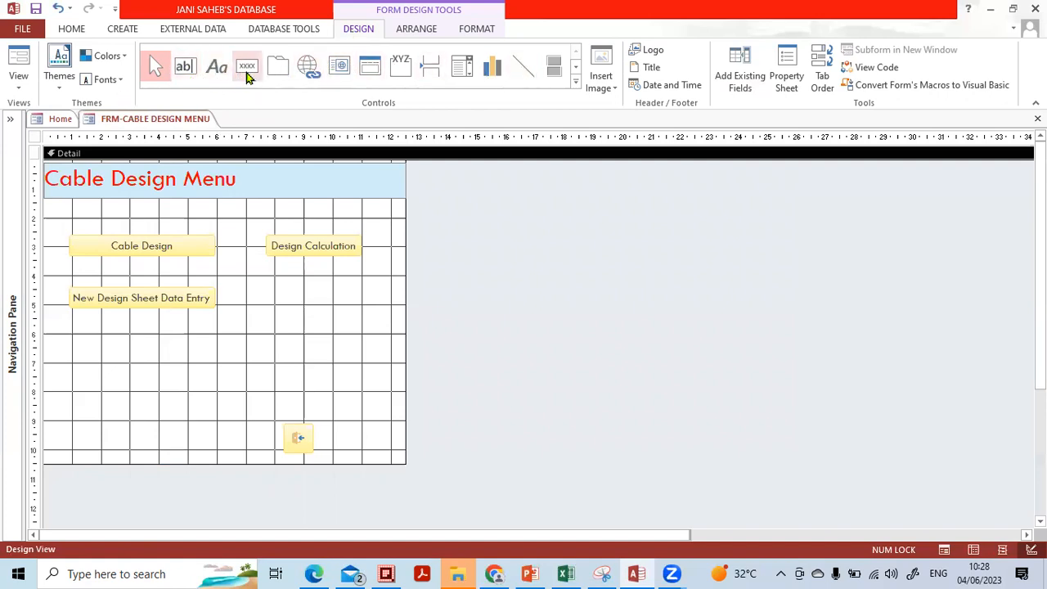
Draw a button below Design Calculation that opens frm- Tab Control Entry showing all records.
{"action": "left_click", "coordinate": [249, 74]}
{"action": "left_click_drag", "start_coordinate": [278, 296], "coordinate": [365, 311]}
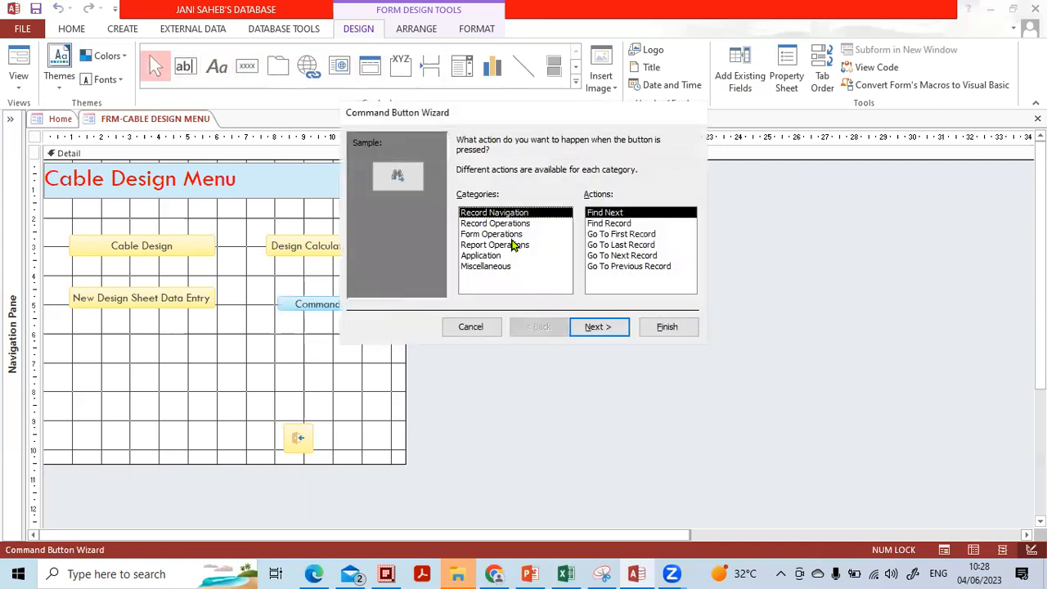
{"action": "left_click", "coordinate": [506, 234]}
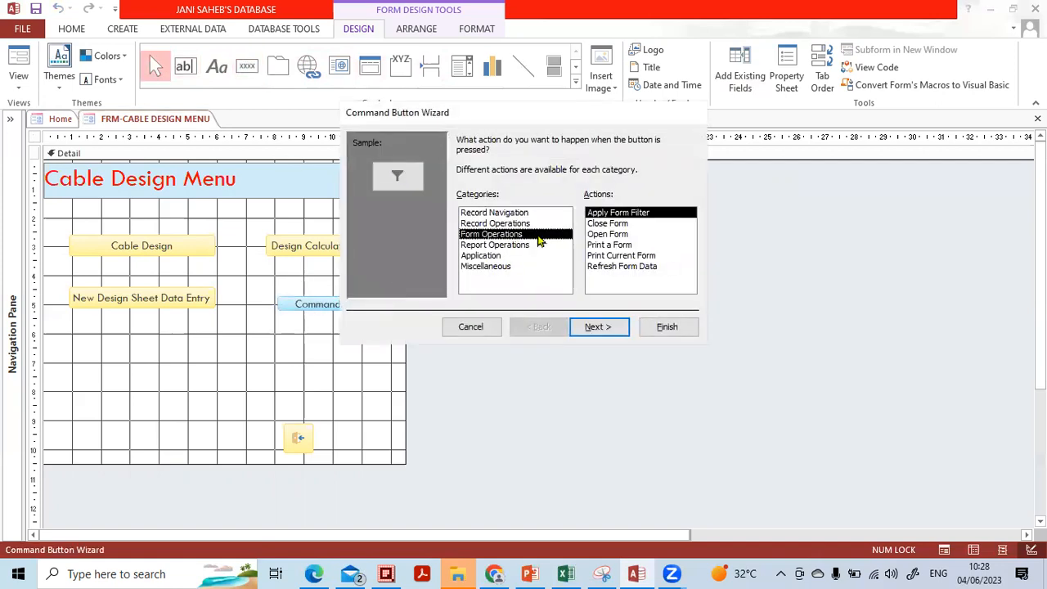
{"action": "left_click", "coordinate": [594, 235]}
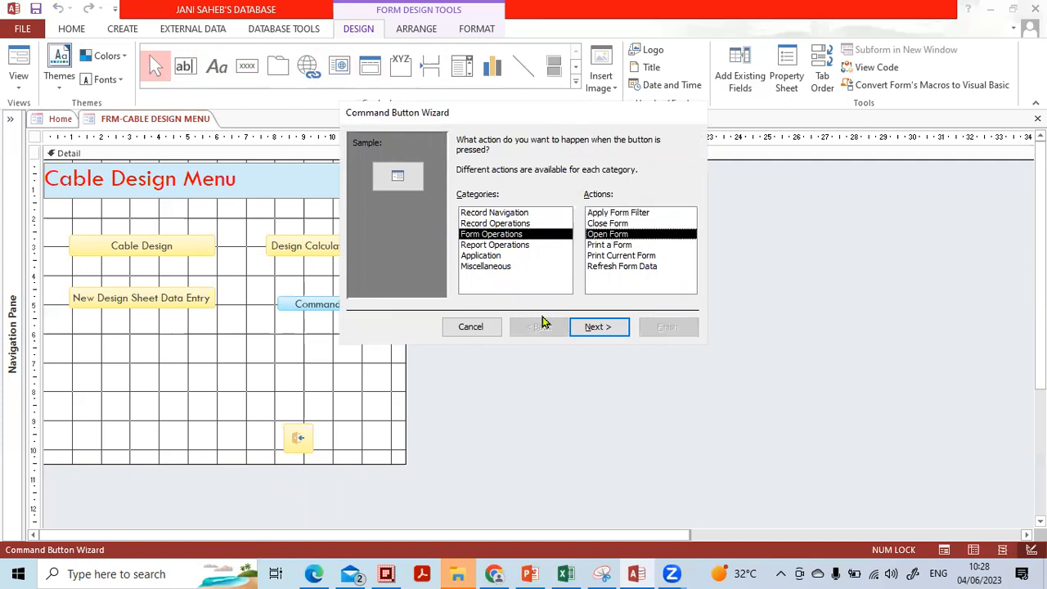
{"action": "left_click", "coordinate": [595, 327]}
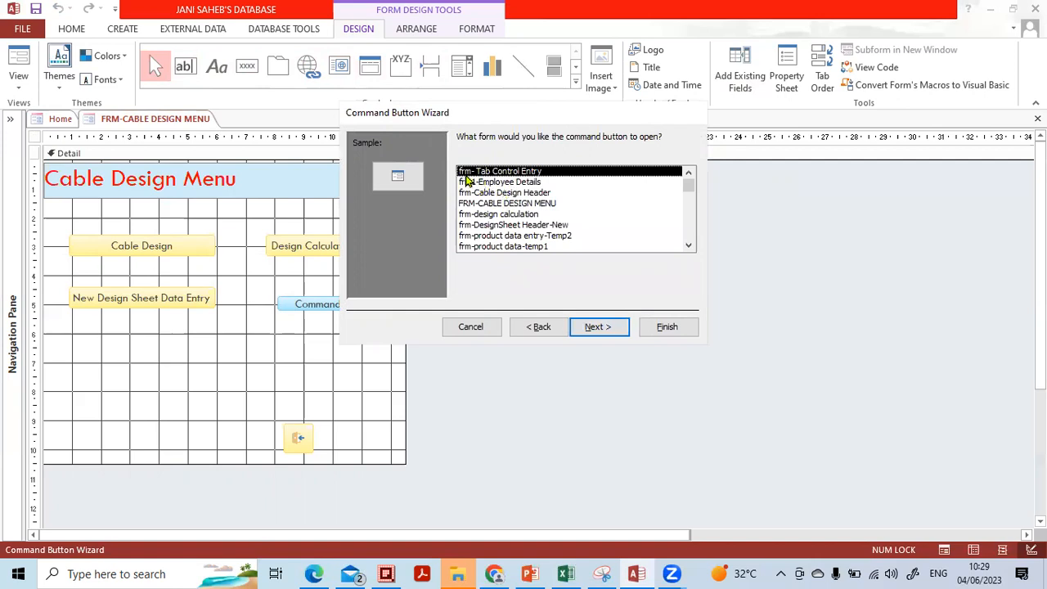
{"action": "left_click", "coordinate": [591, 327]}
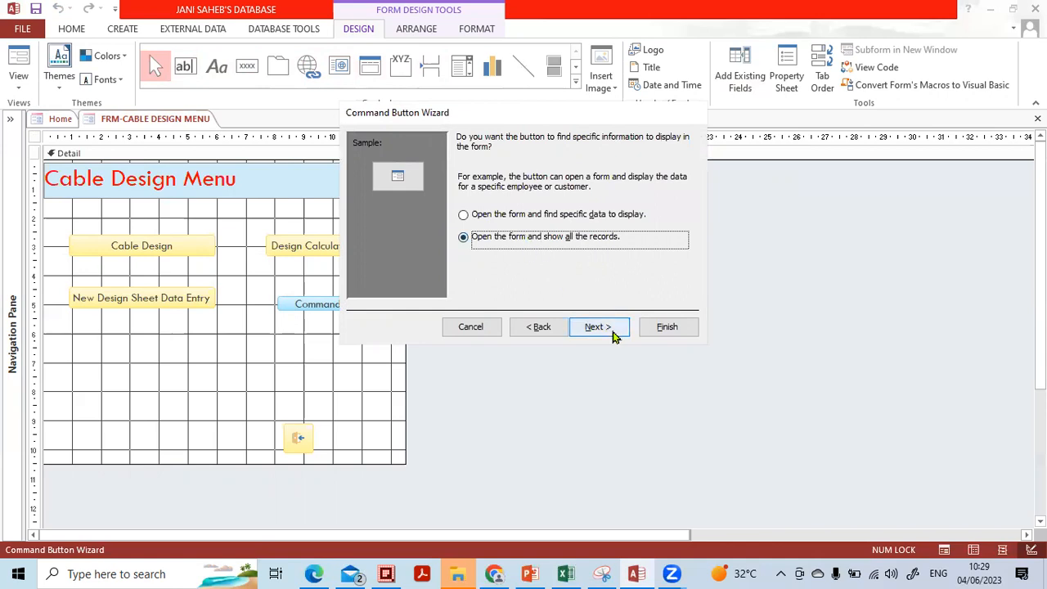
{"action": "left_click", "coordinate": [613, 334]}
Caption the button 'Multi Page Data Entry' as text and finish the wizard.
{"action": "left_click", "coordinate": [567, 202]}
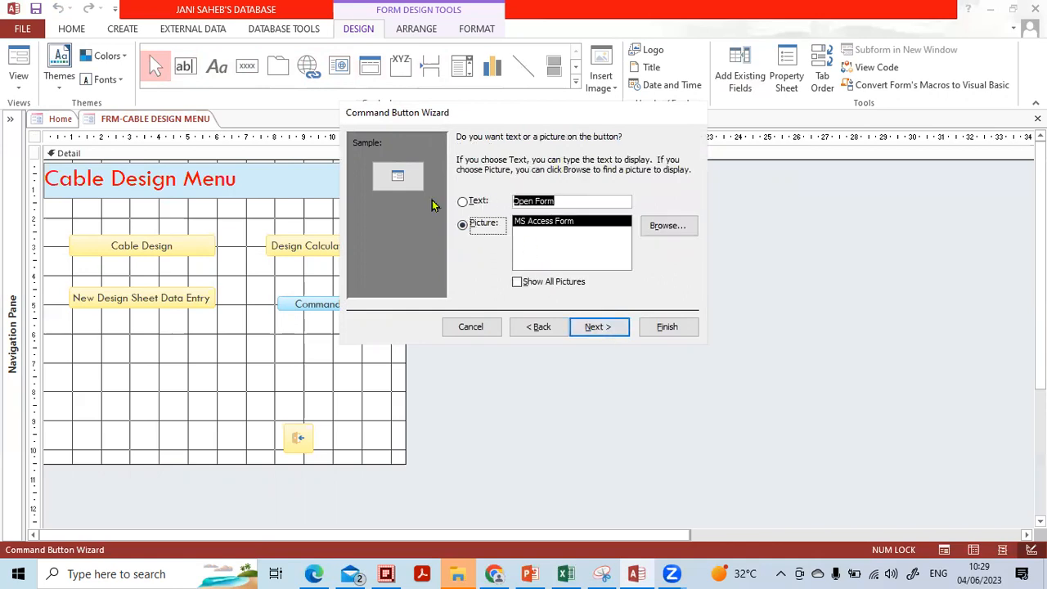
{"action": "type", "text": "Tab"}
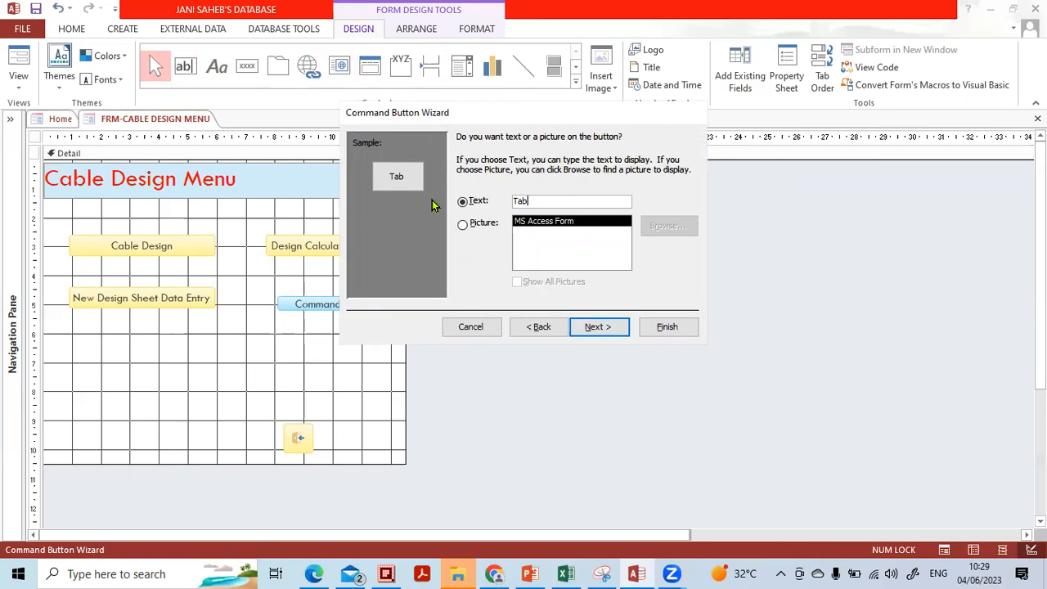
{"action": "key", "text": "Caps_Lock"}
{"action": "key", "text": "BackSpace"}
{"action": "type", "text": "M"}
{"action": "key", "text": "Caps_Lock"}
{"action": "type", "text": "ulti Page"}
{"action": "key", "text": "Caps_Lock"}
{"action": "type", "text": "D"}
{"action": "key", "text": "Caps_Lock"}
{"action": "type", "text": "ata"}
{"action": "key", "text": "Caps_Lock"}
{"action": "type", "text": "E"}
{"action": "key", "text": "Caps_Lock"}
{"action": "type", "text": "ntry"}
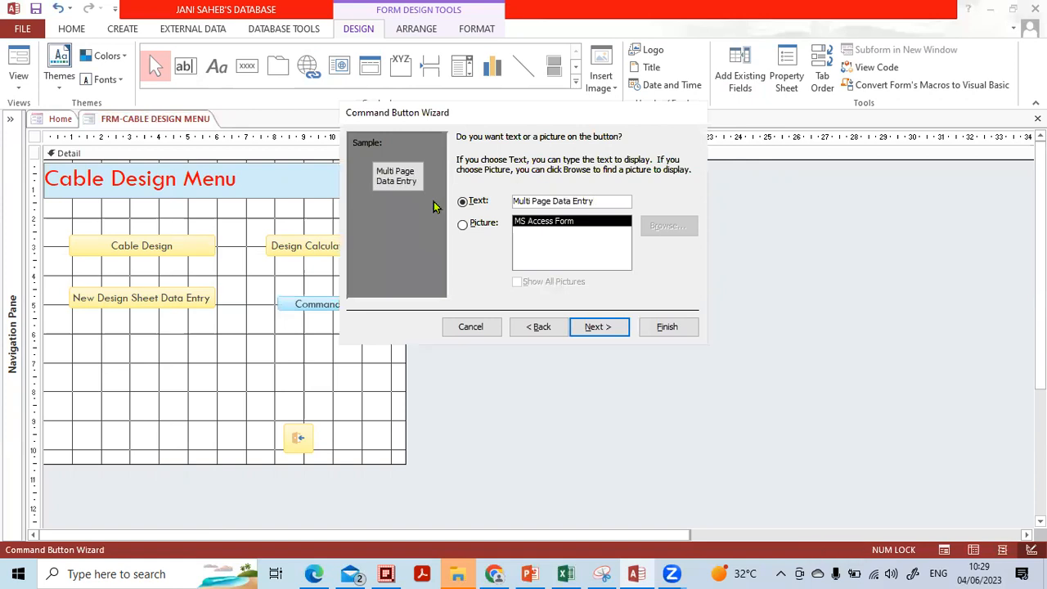
{"action": "left_click", "coordinate": [601, 326]}
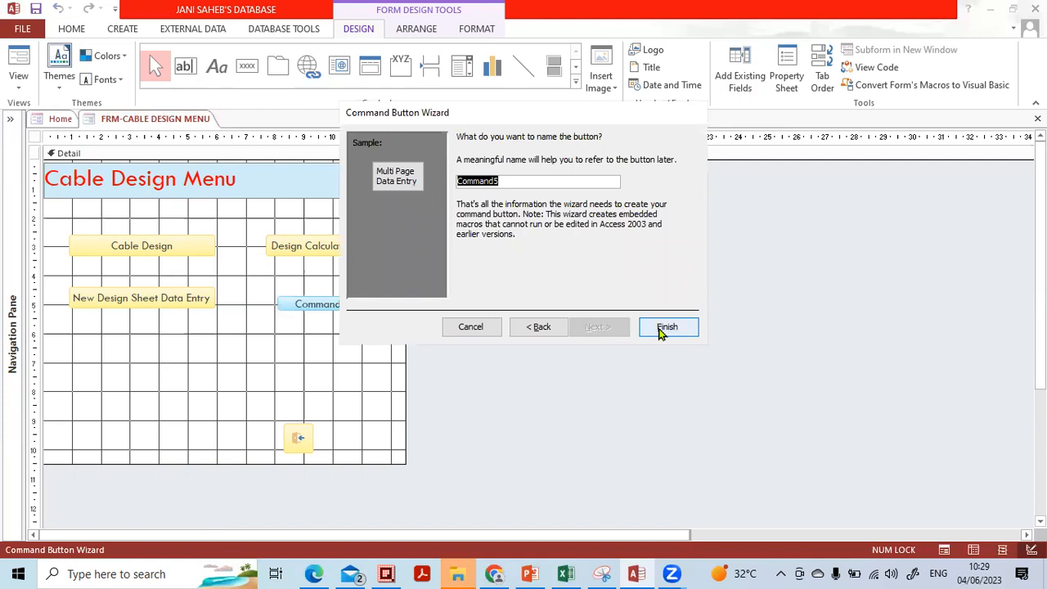
{"action": "left_click", "coordinate": [667, 327]}
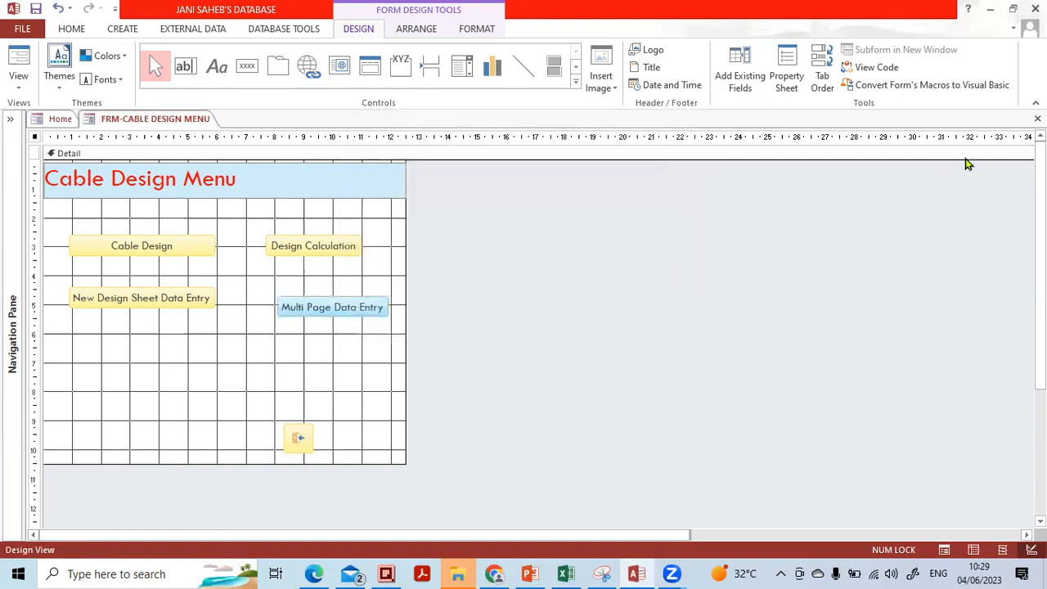
Close the Cable Design Menu design, saving it over the earlier version.
{"action": "left_click", "coordinate": [1037, 118]}
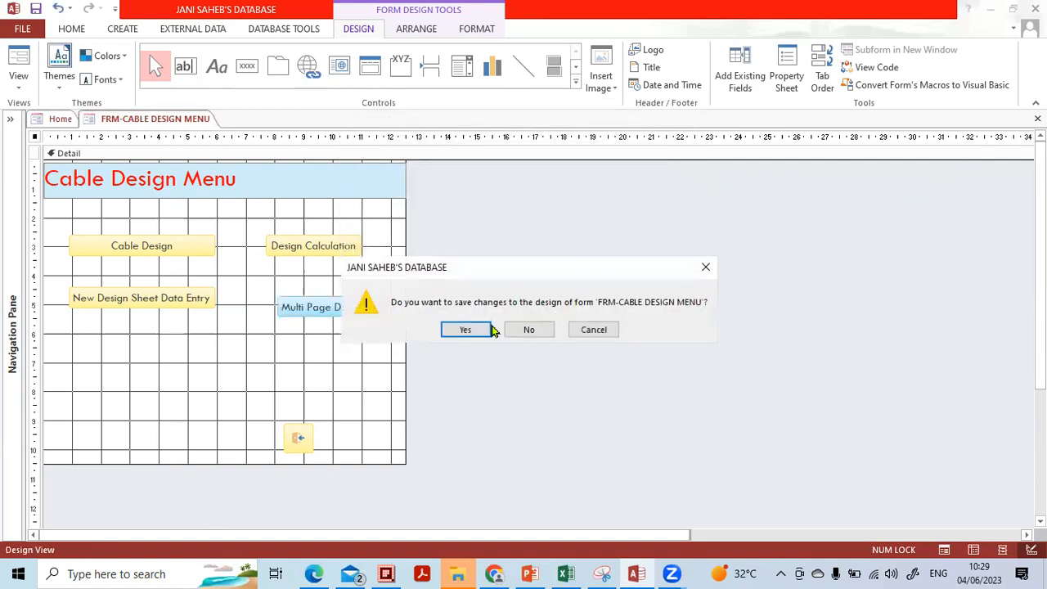
{"action": "left_click", "coordinate": [465, 330]}
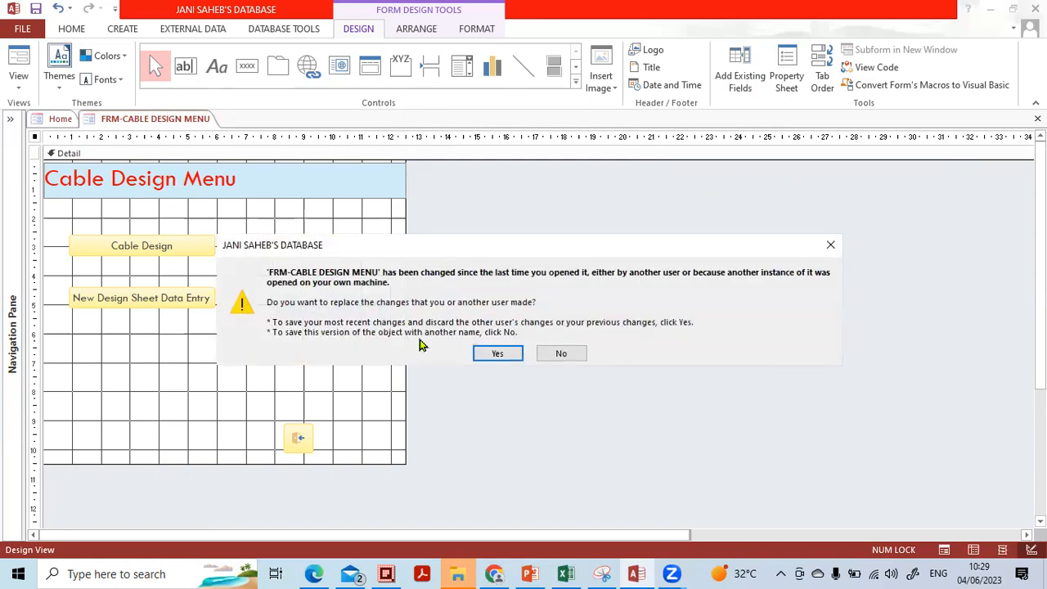
{"action": "left_click", "coordinate": [494, 352]}
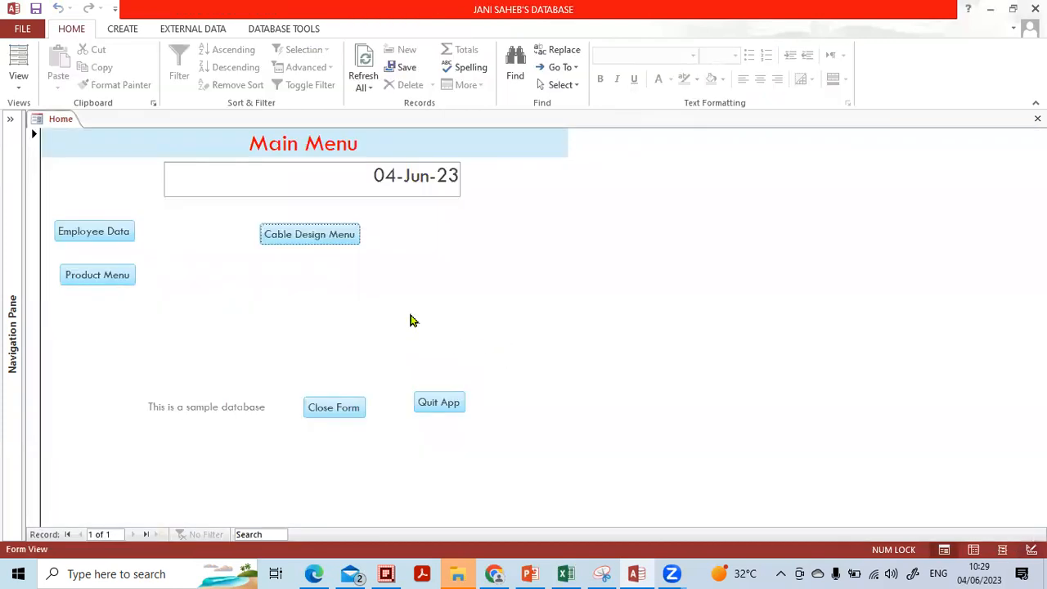
From Cable Design Menu, open Multi Page Data Entry and browse Page1 through Page4.
{"action": "left_click", "coordinate": [327, 242]}
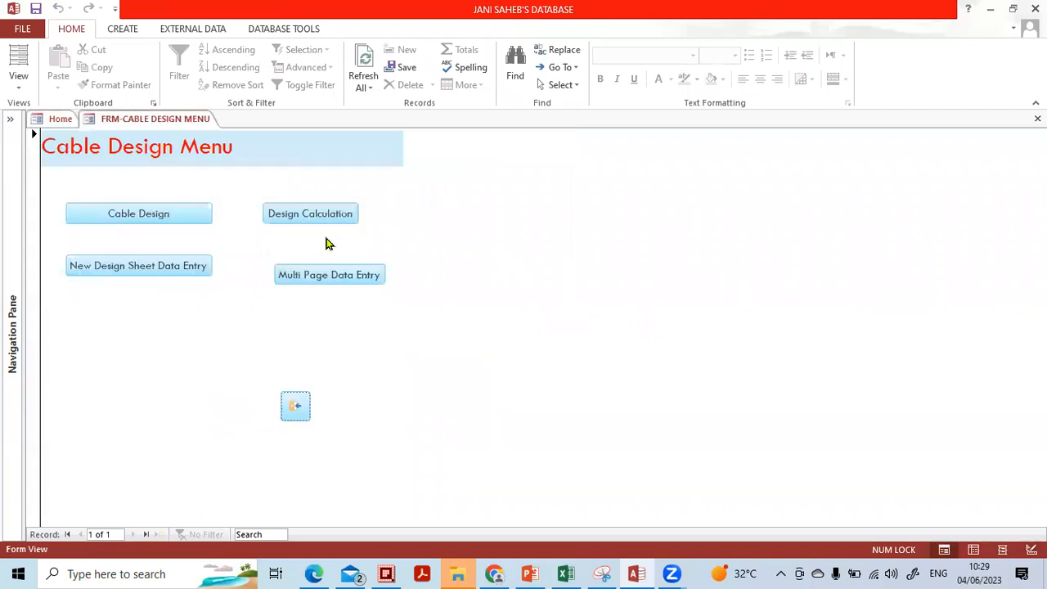
{"action": "left_click", "coordinate": [292, 271]}
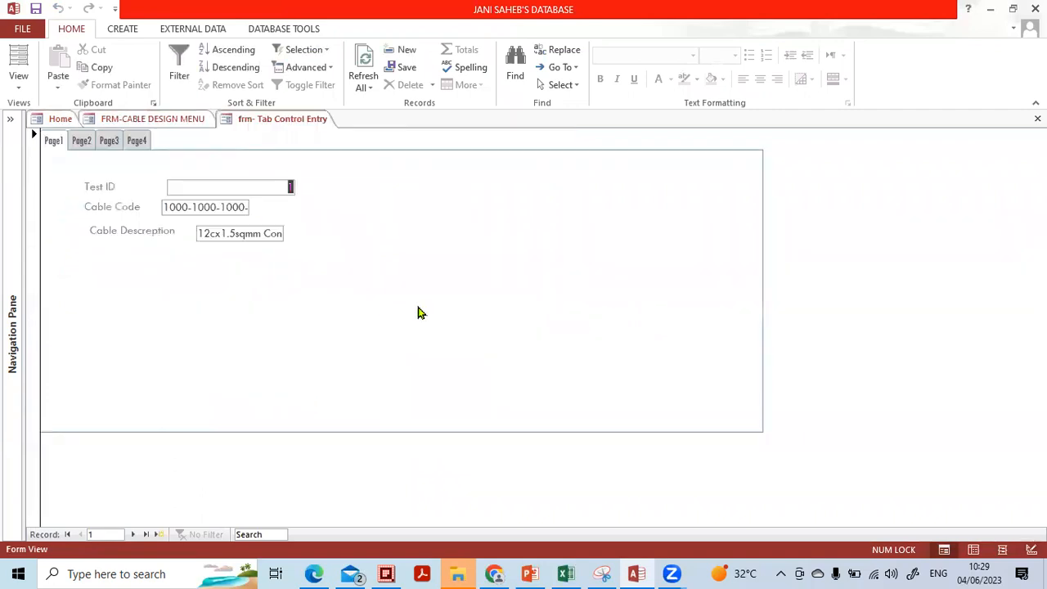
{"action": "left_click", "coordinate": [82, 141]}
{"action": "left_click", "coordinate": [109, 141]}
{"action": "left_click", "coordinate": [135, 141]}
{"action": "left_click", "coordinate": [54, 142]}
{"action": "left_click", "coordinate": [81, 141]}
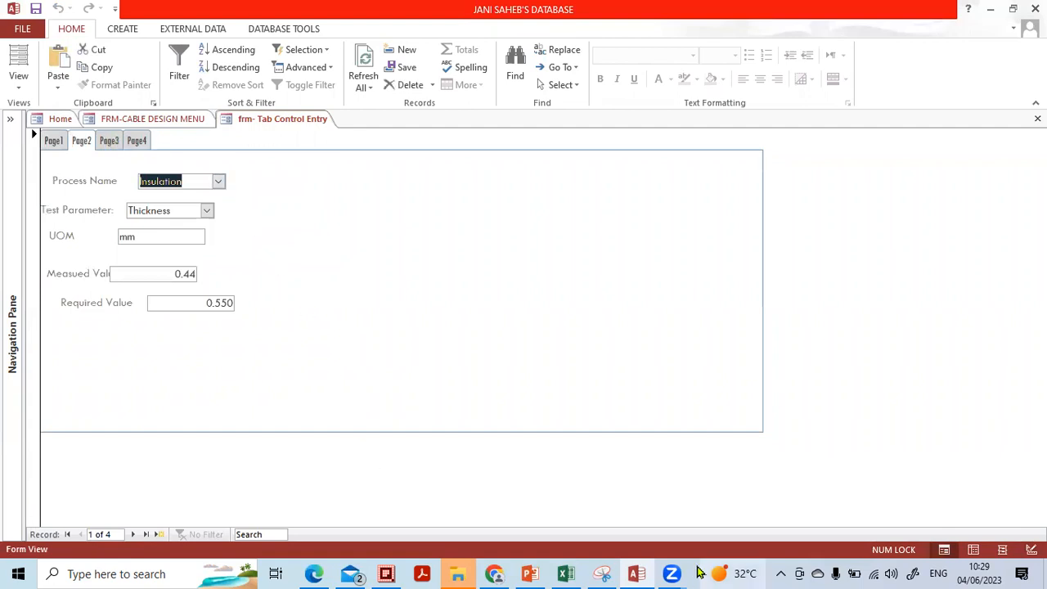
Return to Page1, close the tabbed form, and open New Design Sheet Data Entry.
{"action": "left_click", "coordinate": [670, 568]}
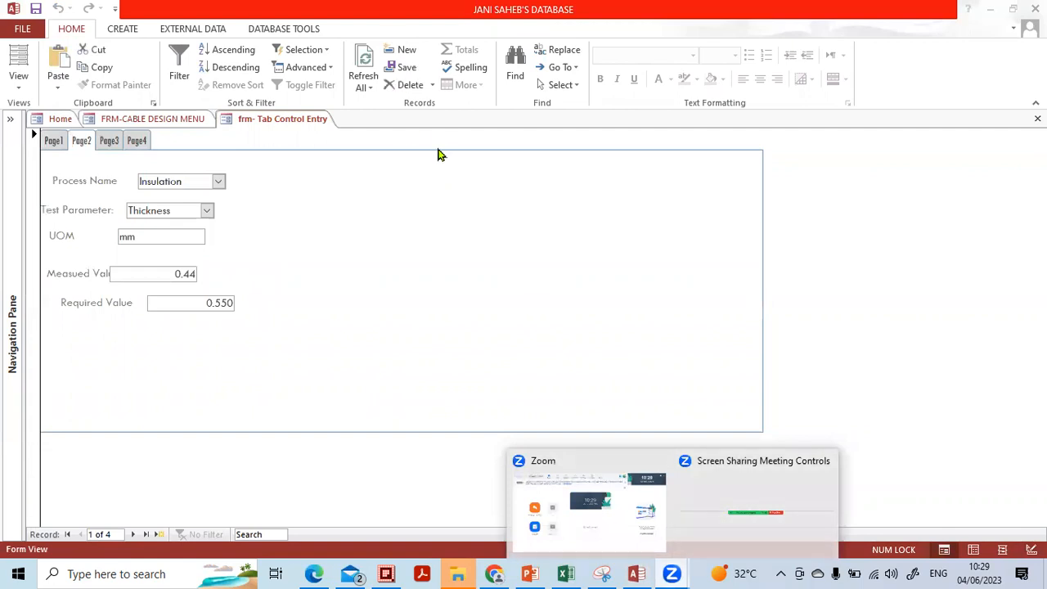
{"action": "left_click", "coordinate": [423, 255]}
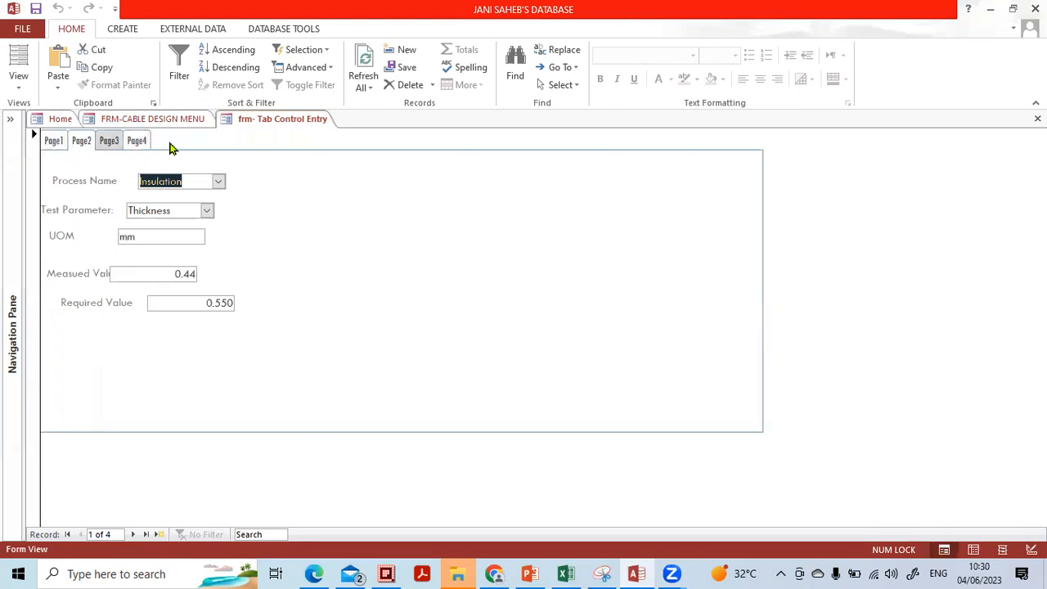
{"action": "left_click", "coordinate": [59, 145]}
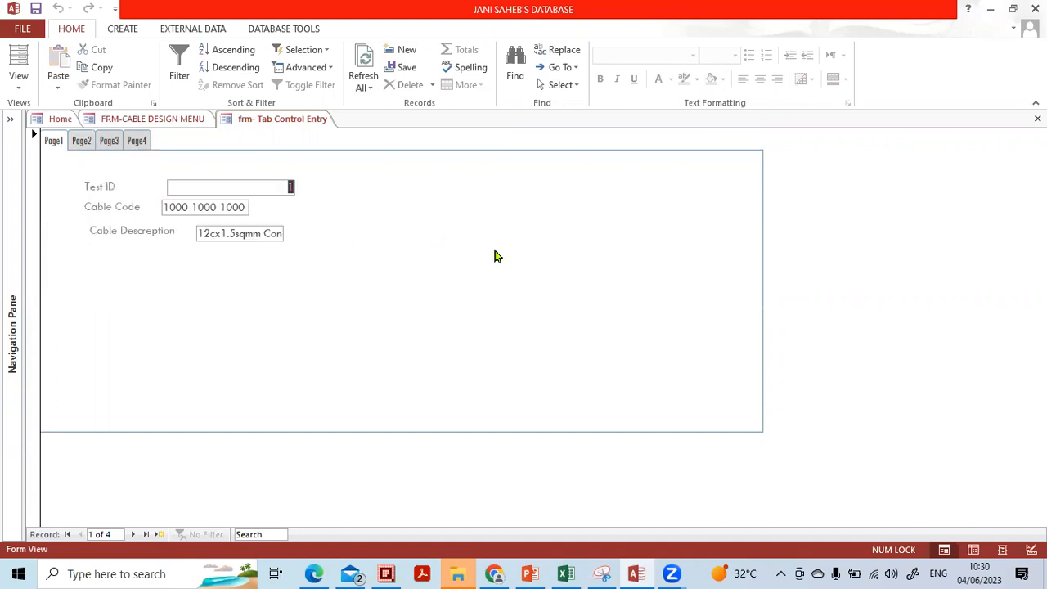
{"action": "left_click", "coordinate": [1037, 119]}
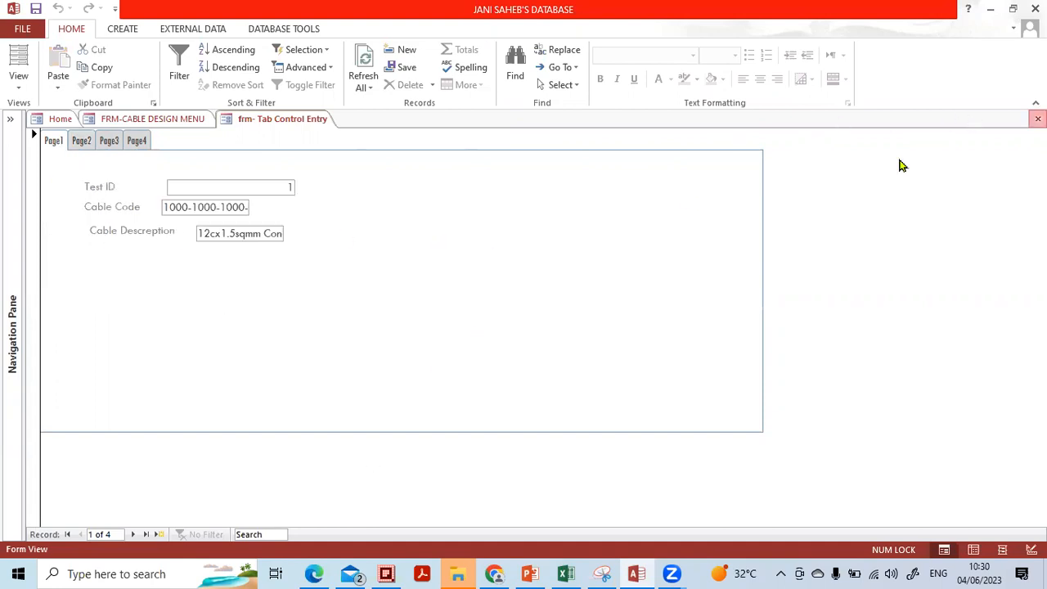
{"action": "left_click", "coordinate": [162, 266]}
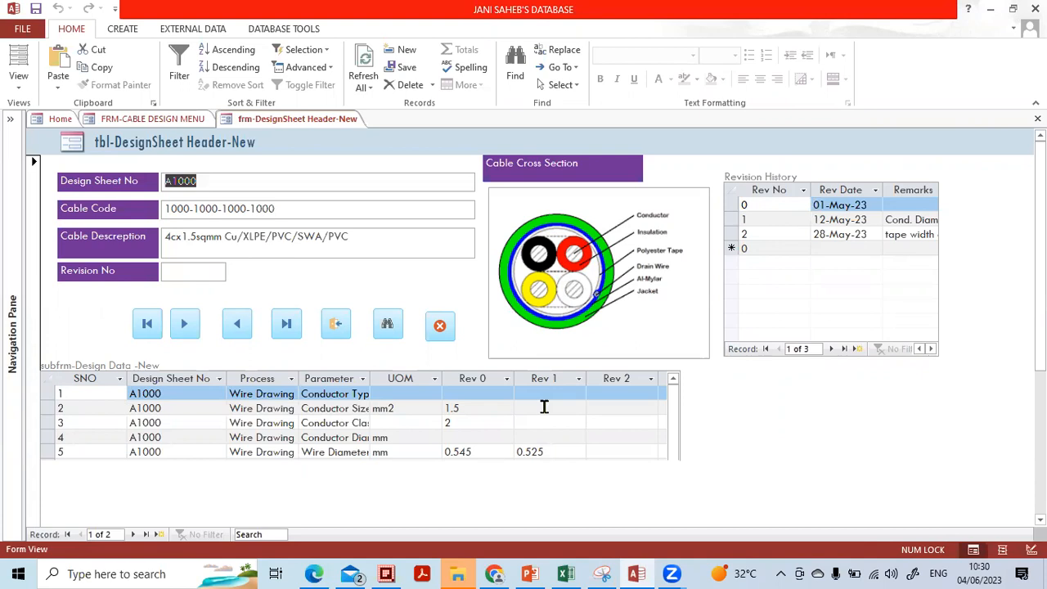
Close the design sheet form, reopen the tabbed entry form, and check Page2 and Page3.
{"action": "left_click", "coordinate": [337, 327]}
{"action": "left_click", "coordinate": [315, 278]}
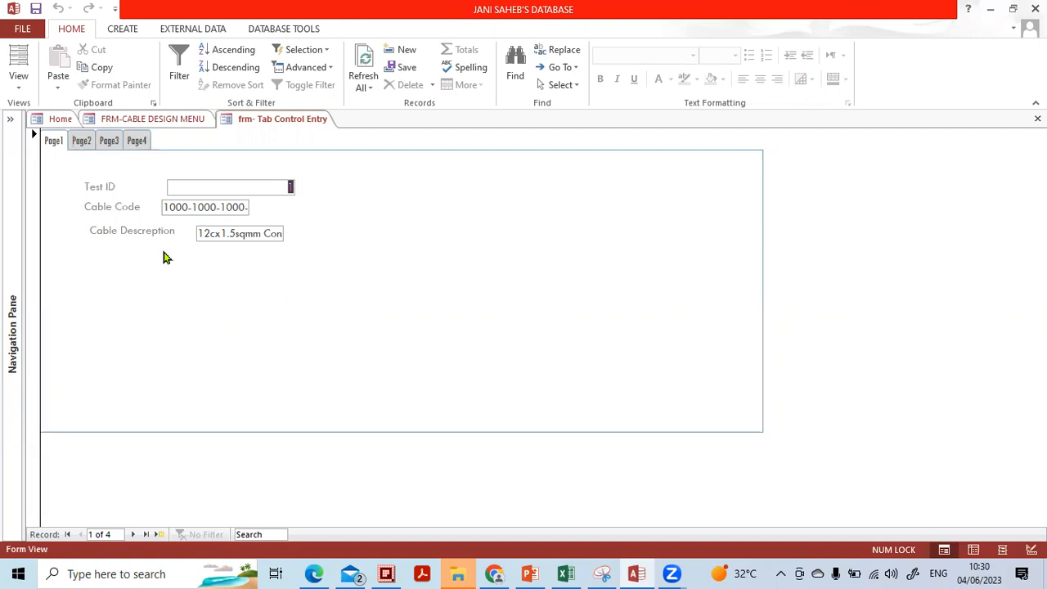
{"action": "left_click", "coordinate": [82, 140]}
{"action": "left_click", "coordinate": [106, 140]}
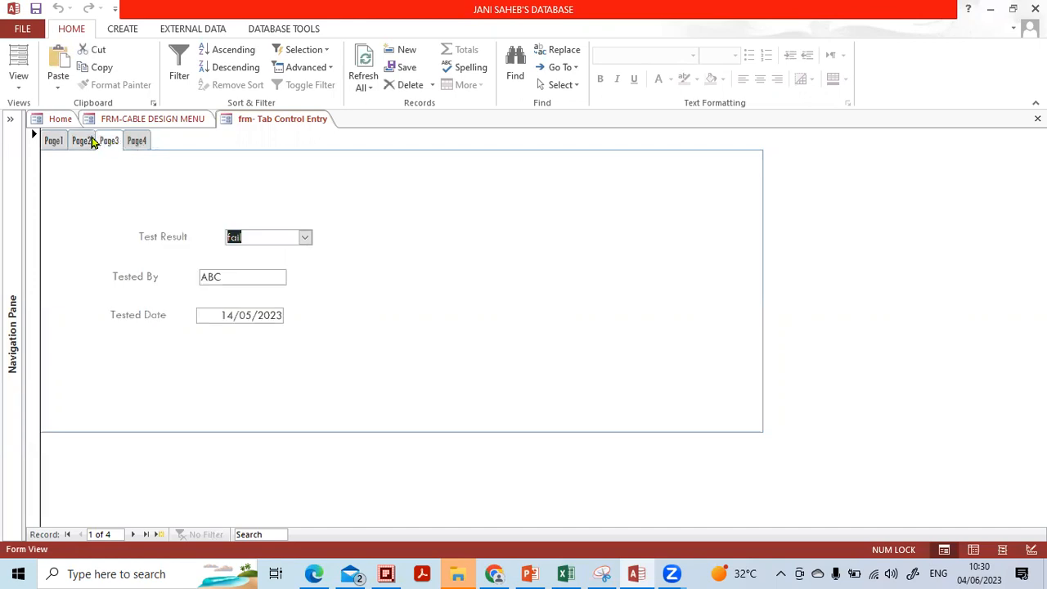
{"action": "left_click", "coordinate": [149, 120]}
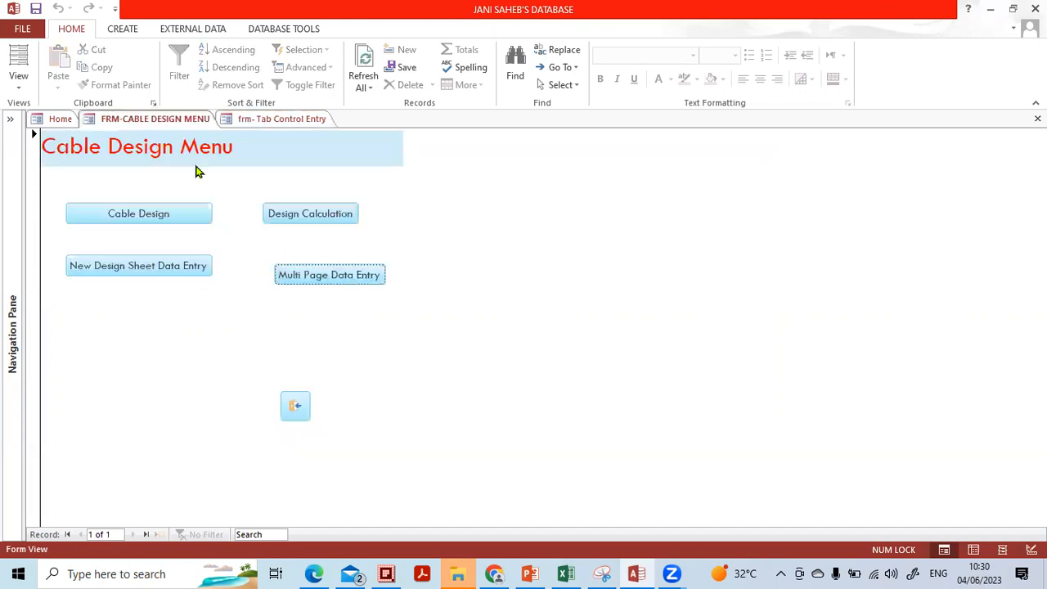
{"action": "left_click", "coordinate": [147, 271]}
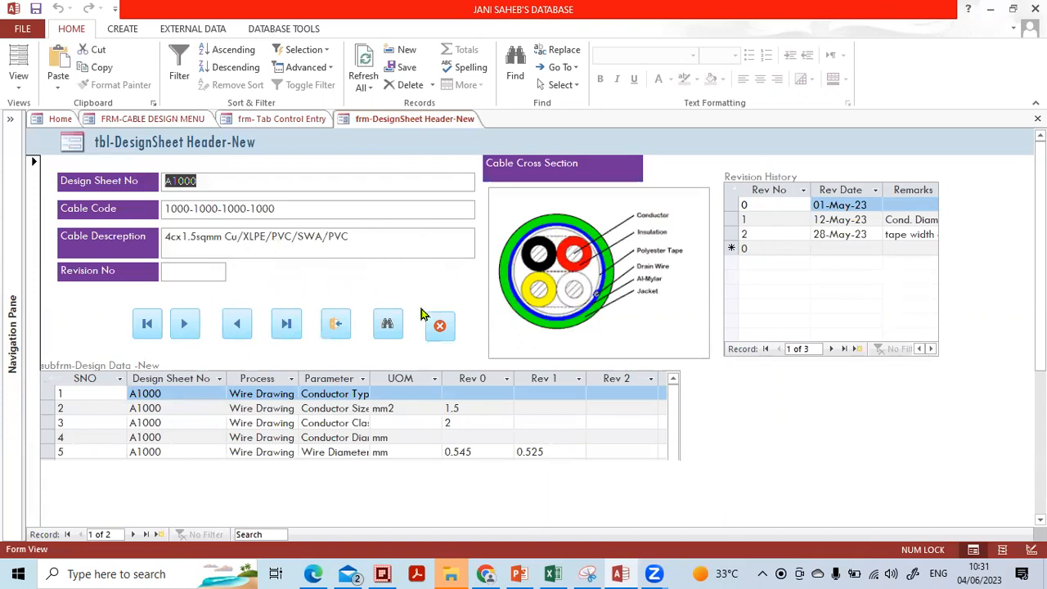
{"action": "left_click", "coordinate": [335, 324]}
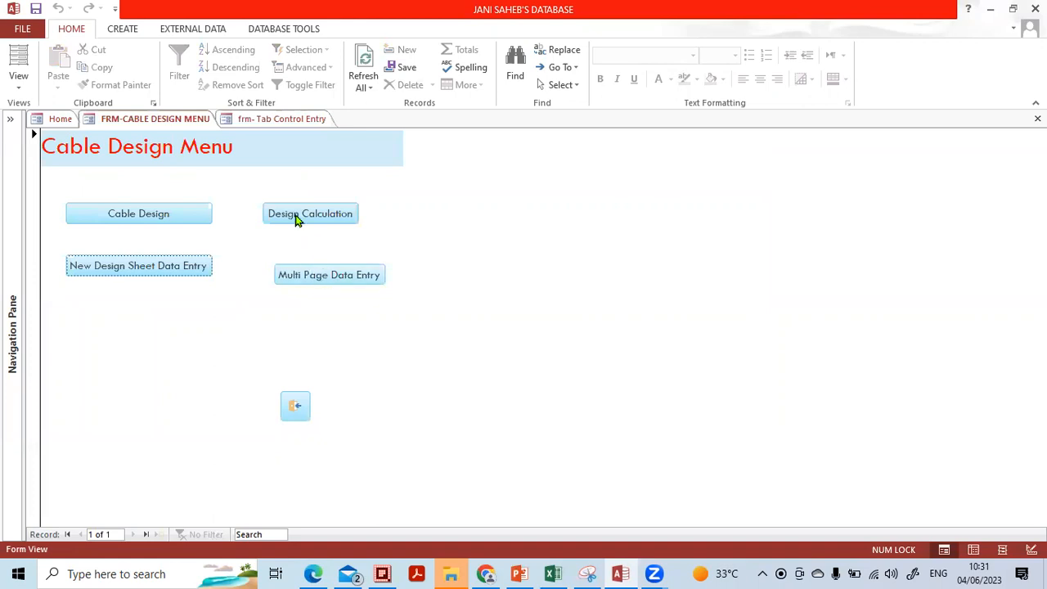
{"action": "left_click", "coordinate": [288, 125]}
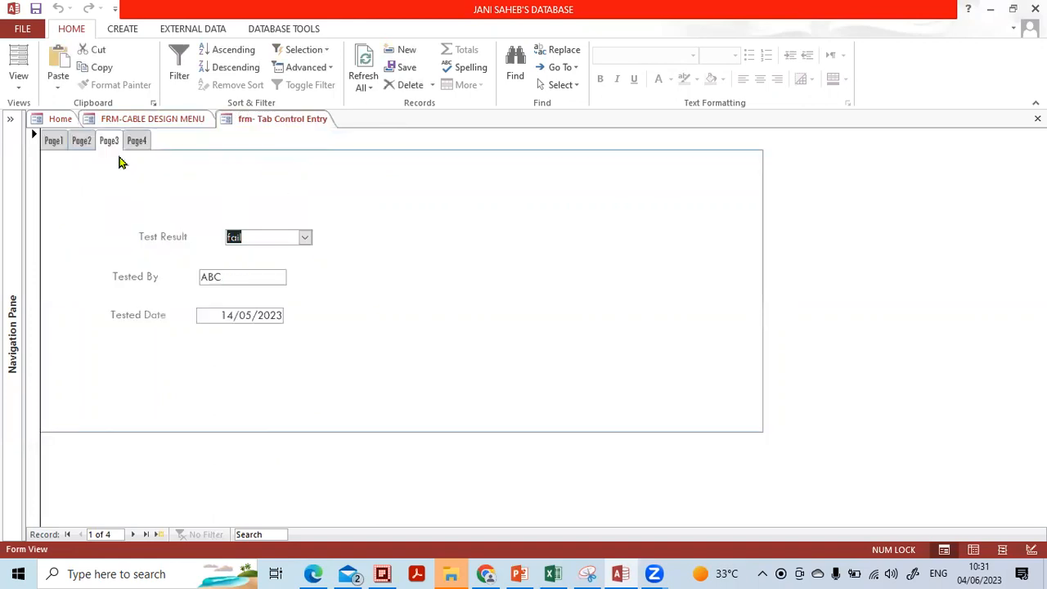
Review each tab: Page1, Page2, Page3 test results, Page4 job order number, then go to Main Menu.
{"action": "left_click", "coordinate": [52, 144]}
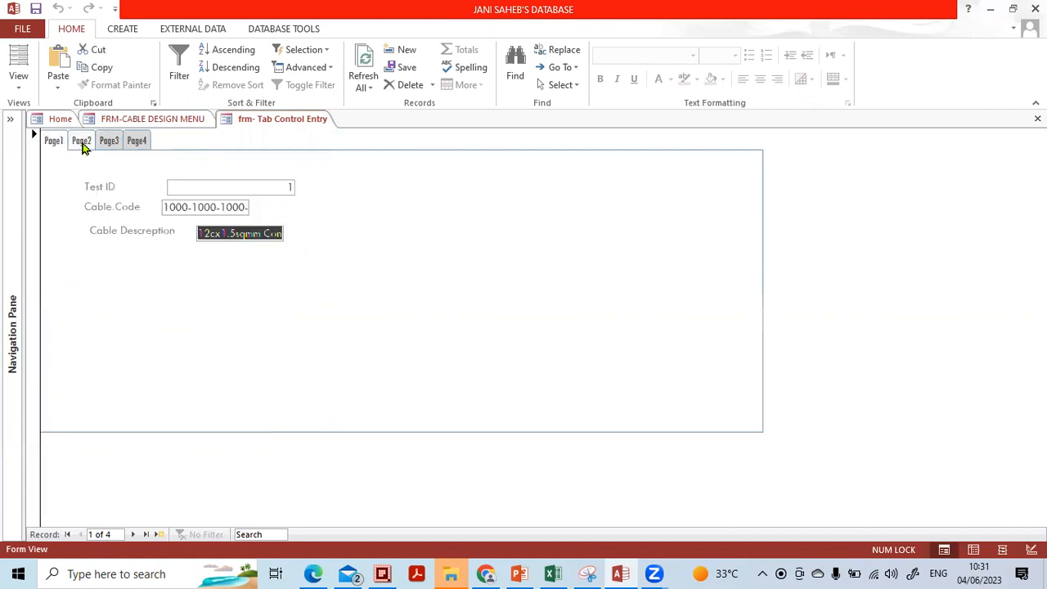
{"action": "left_click", "coordinate": [83, 143]}
{"action": "left_click", "coordinate": [54, 144]}
{"action": "left_click", "coordinate": [79, 144]}
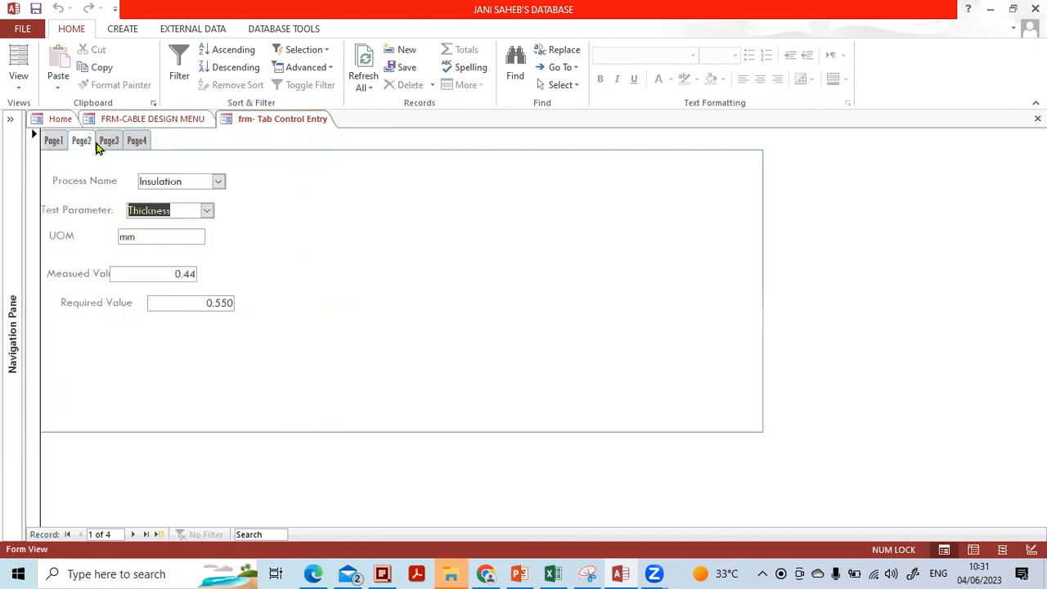
{"action": "left_click", "coordinate": [109, 144]}
{"action": "left_click", "coordinate": [59, 144]}
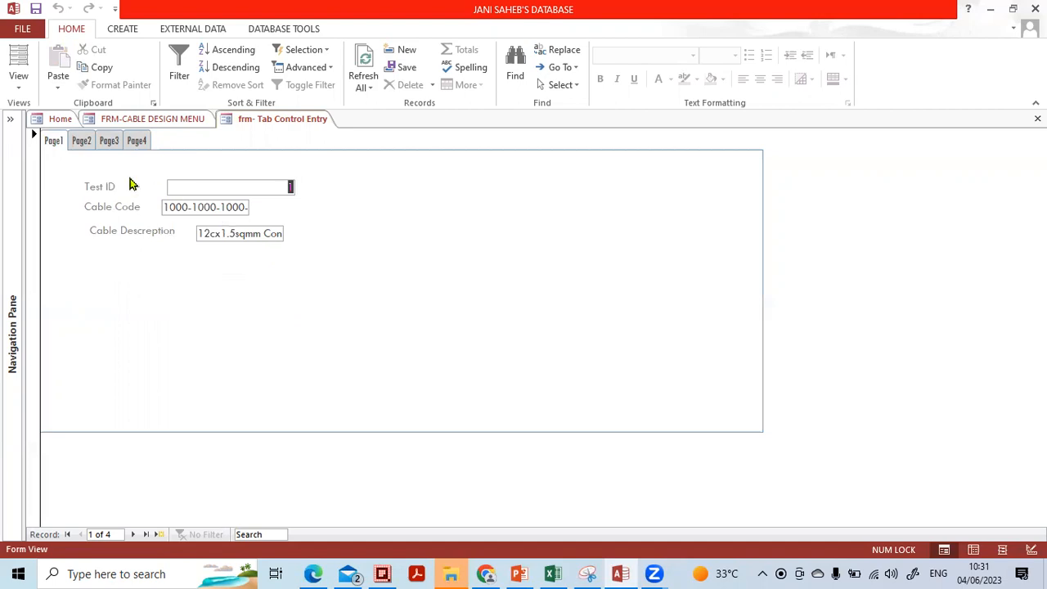
{"action": "left_click", "coordinate": [81, 141]}
{"action": "left_click", "coordinate": [110, 141]}
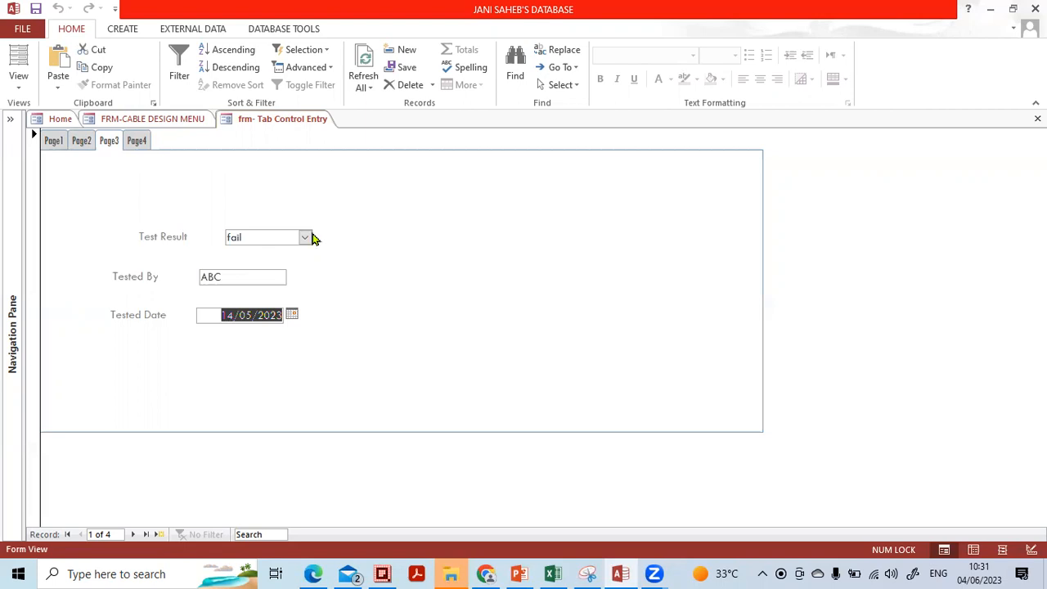
{"action": "left_click", "coordinate": [136, 142]}
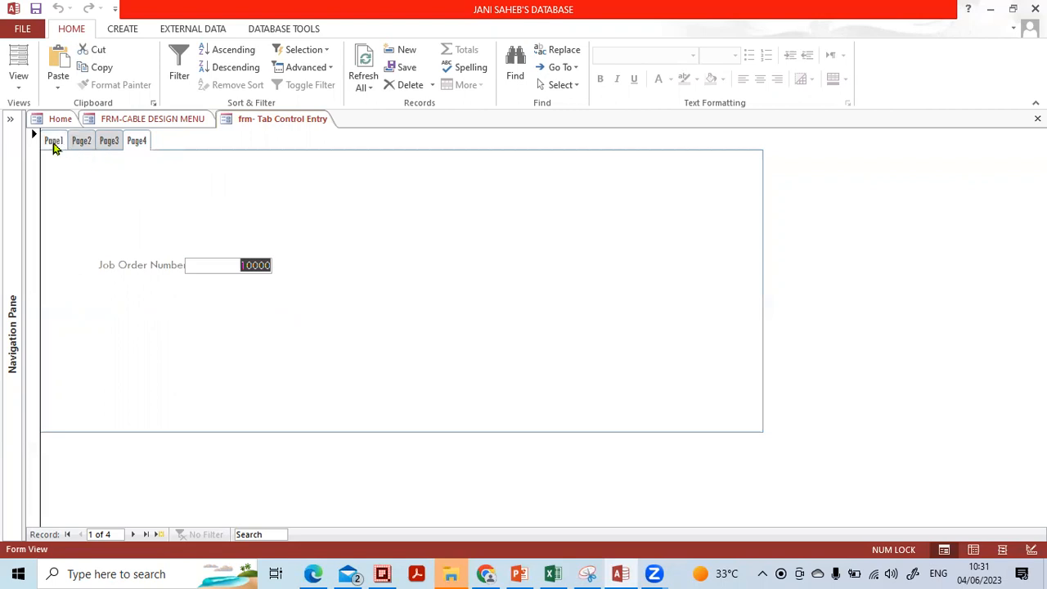
{"action": "left_click", "coordinate": [52, 144]}
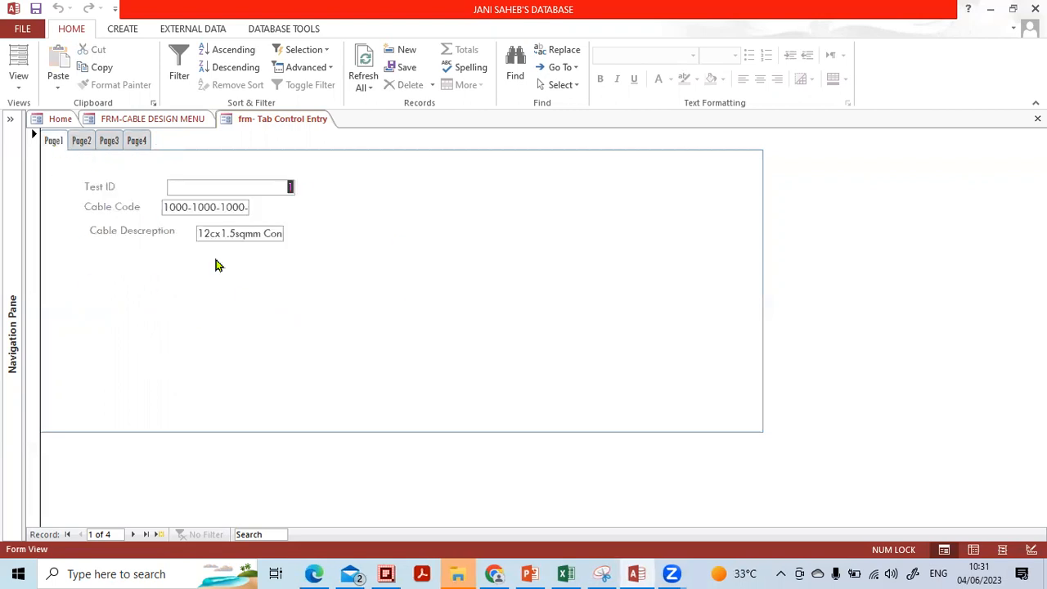
{"action": "left_click", "coordinate": [146, 148]}
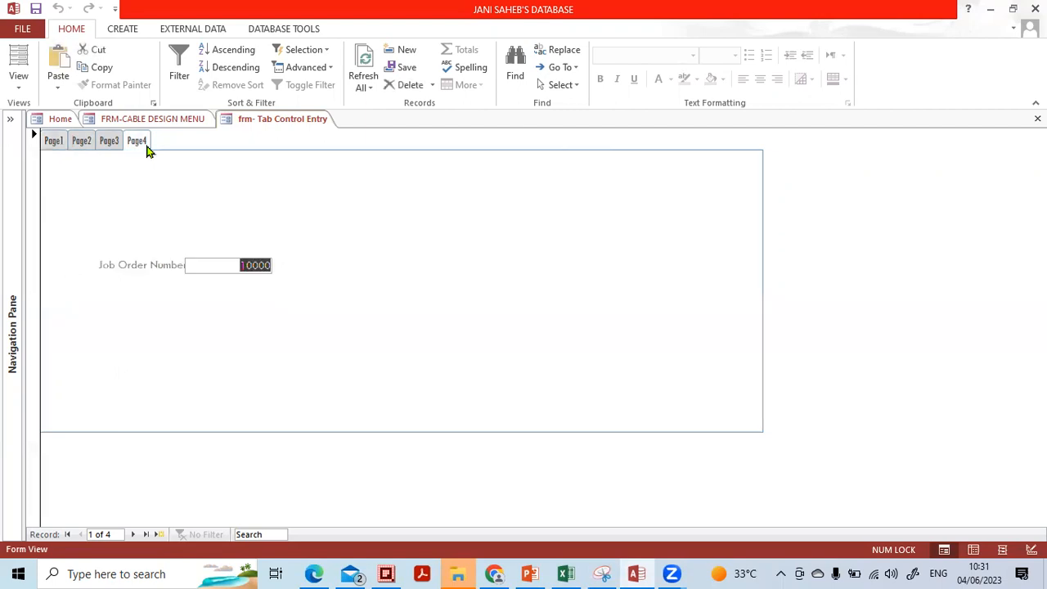
{"action": "left_click", "coordinate": [62, 120]}
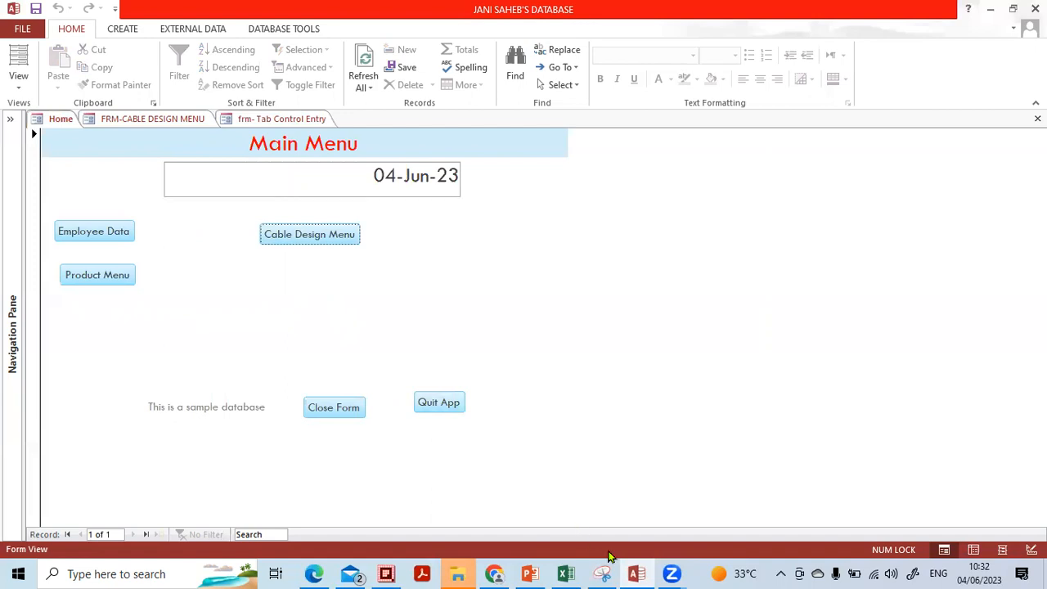
On the Today's Topics slide, highlight 'Options Group' in the Forms column, then return to Access.
{"action": "left_click", "coordinate": [530, 571]}
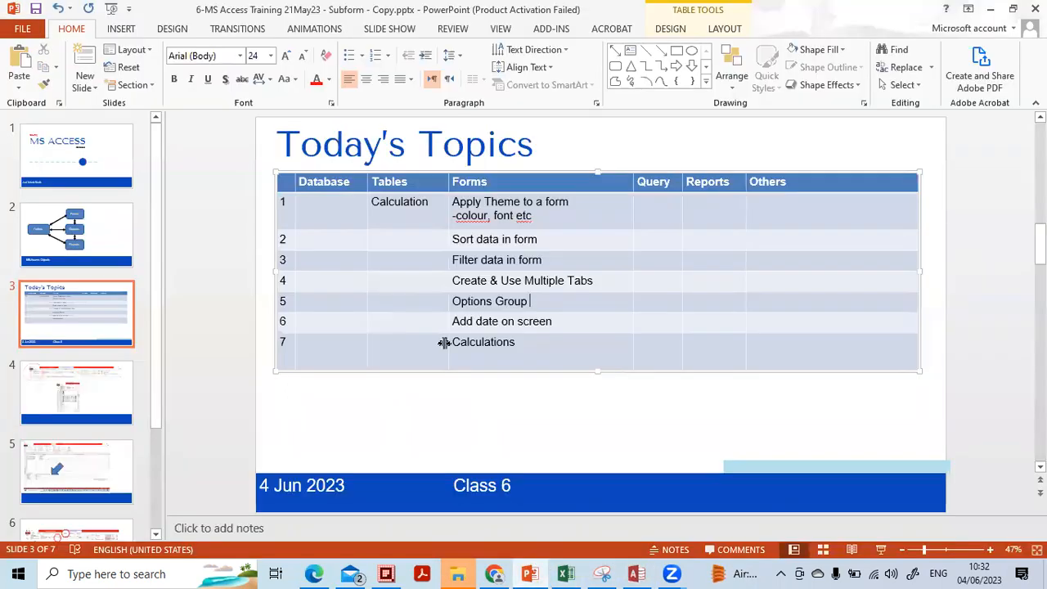
{"action": "left_click", "coordinate": [484, 344]}
{"action": "left_click", "coordinate": [559, 280]}
{"action": "left_click", "coordinate": [544, 320]}
{"action": "left_click_drag", "start_coordinate": [545, 299], "coordinate": [463, 300]}
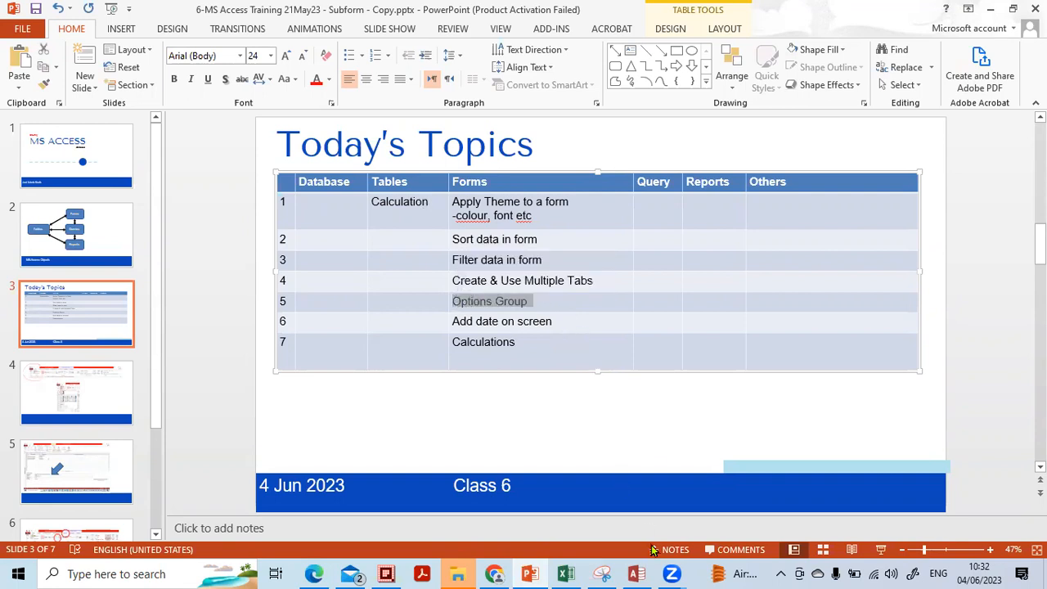
{"action": "left_click", "coordinate": [636, 574]}
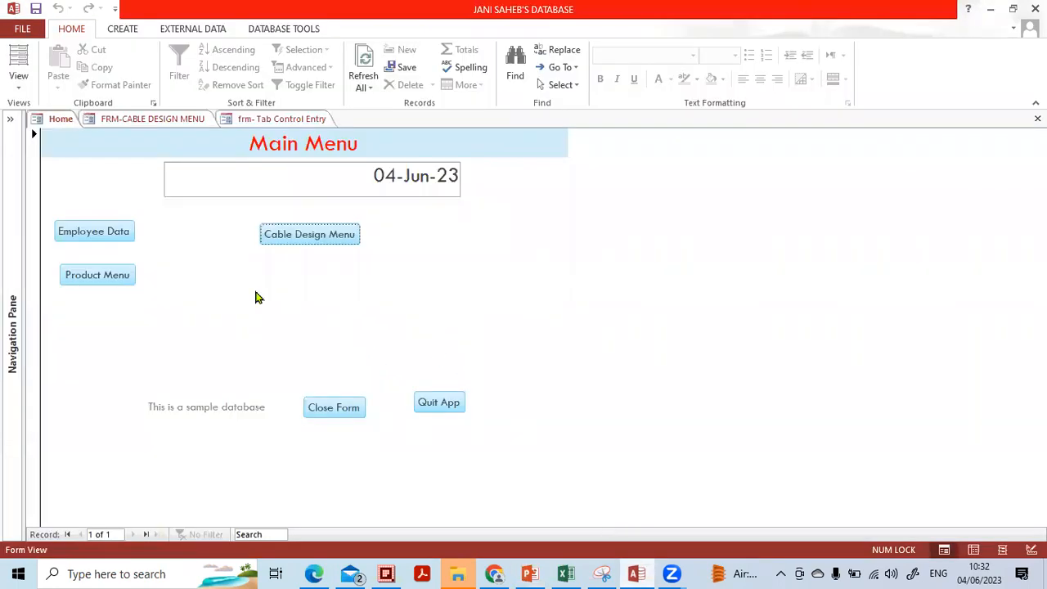
Expand the Navigation Pane, group it by Created Date, and select tbl-design calculation.
{"action": "left_click", "coordinate": [10, 119]}
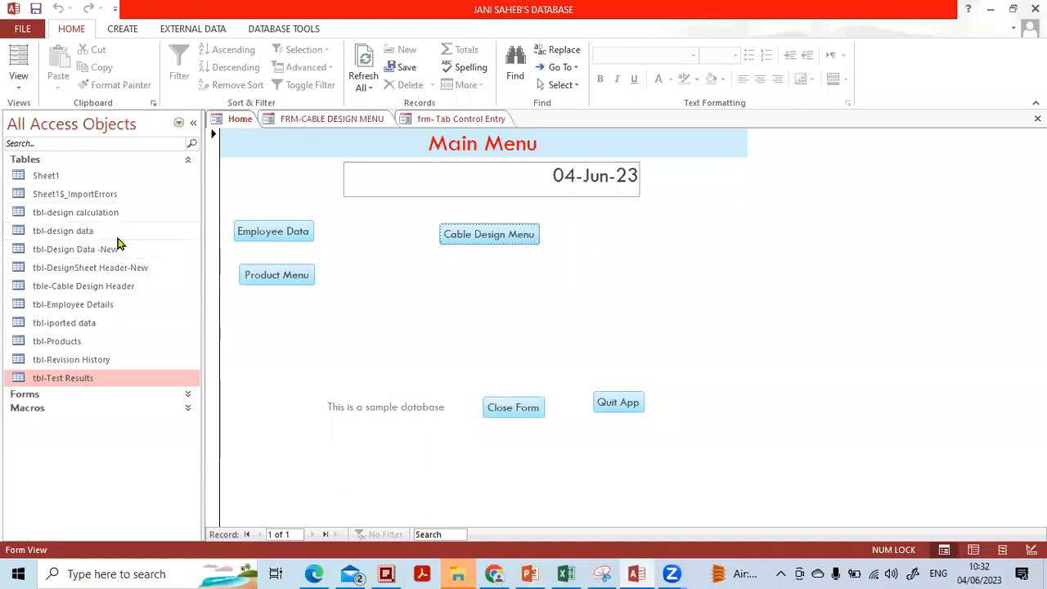
{"action": "left_click", "coordinate": [178, 124]}
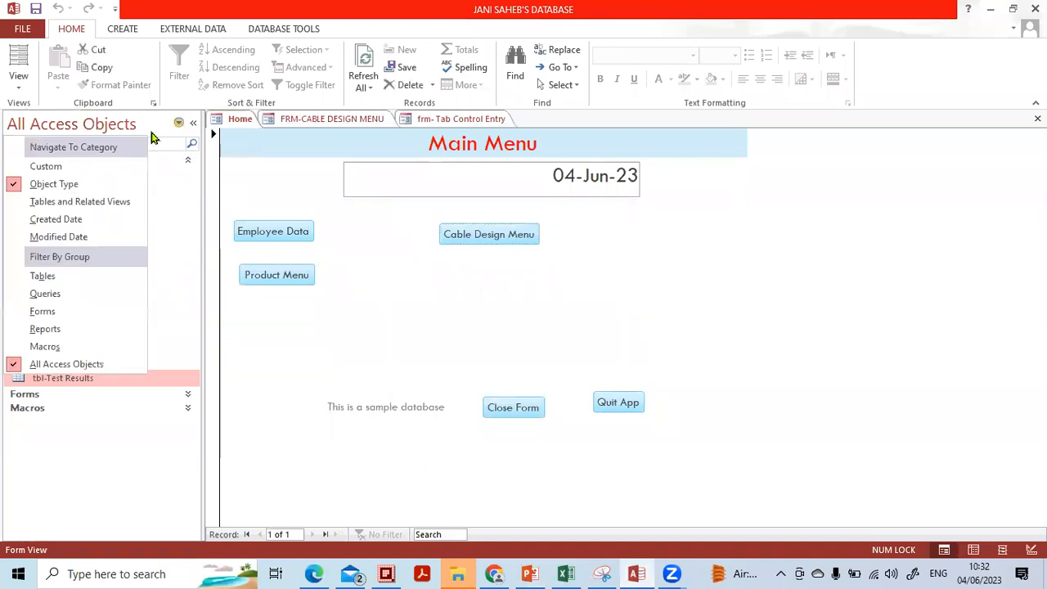
{"action": "left_click", "coordinate": [77, 220]}
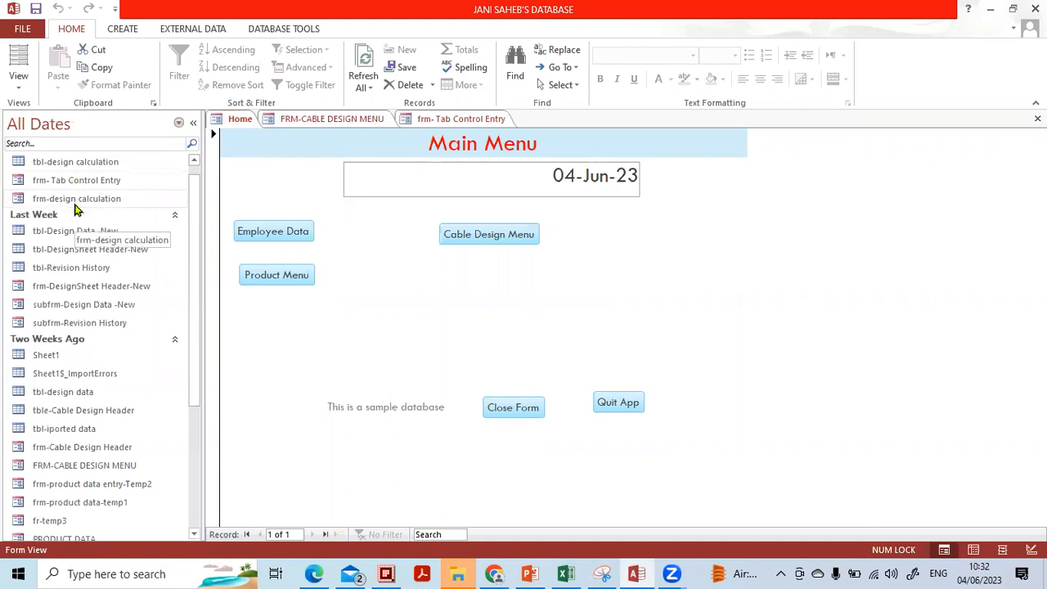
{"action": "left_click", "coordinate": [76, 204]}
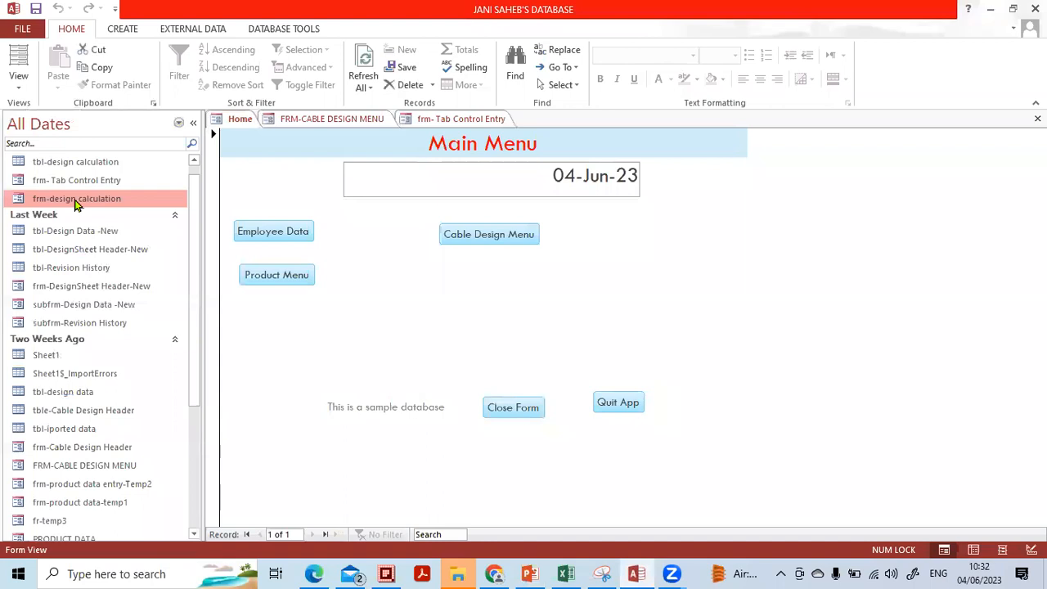
{"action": "left_click", "coordinate": [75, 165]}
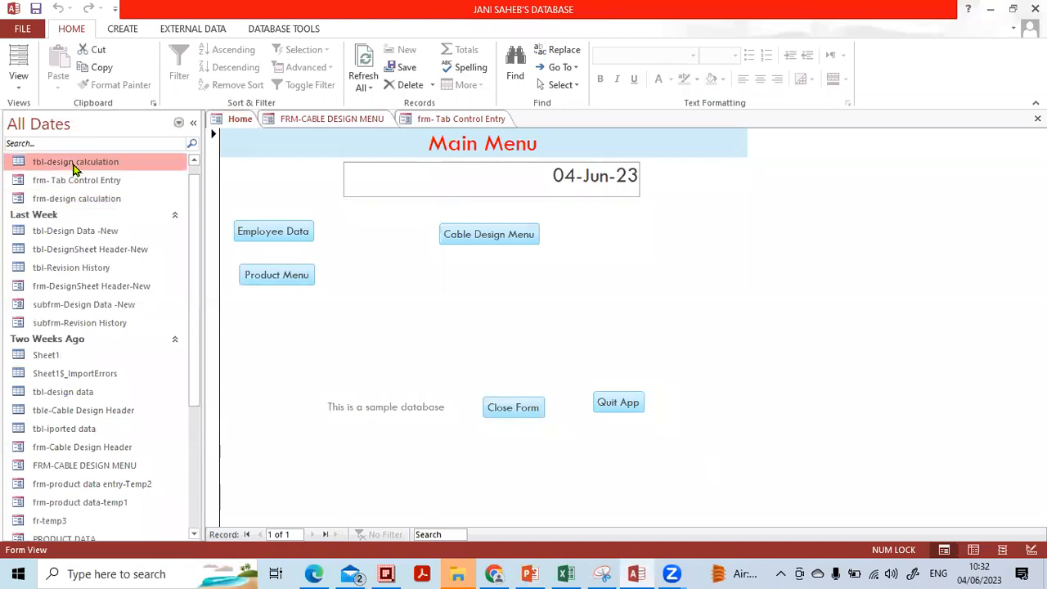
Open tbl-design calculation in Design View and insert a blank row above Wire Dia.
{"action": "right_click", "coordinate": [104, 165]}
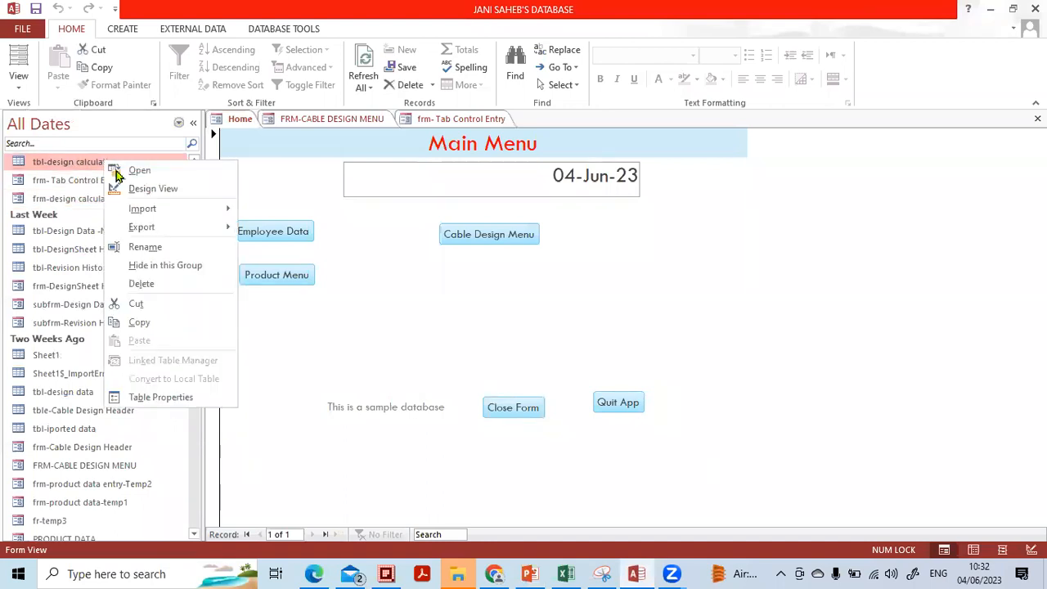
{"action": "left_click", "coordinate": [129, 190]}
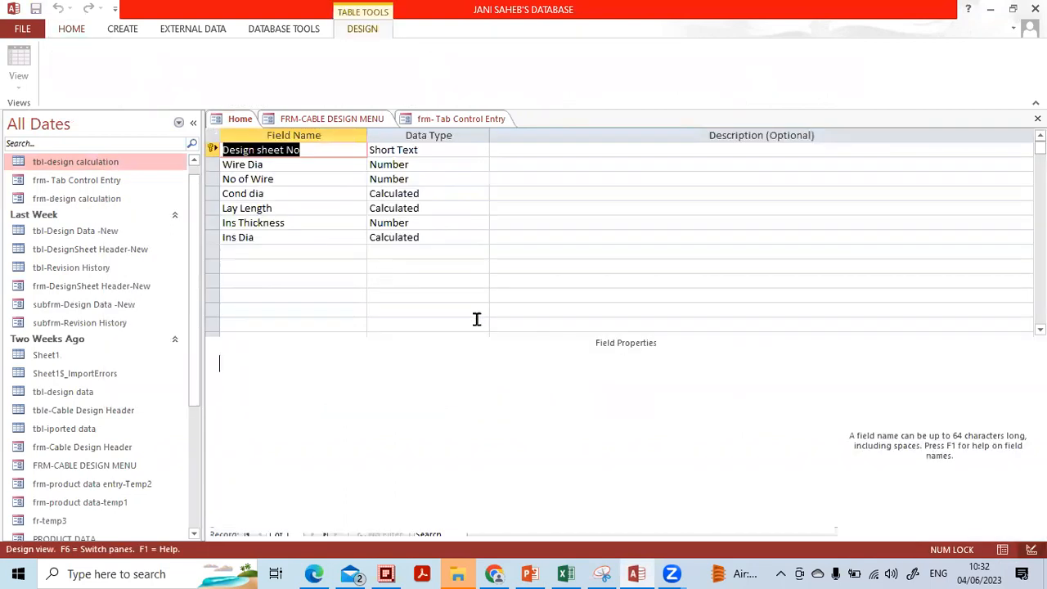
{"action": "left_click", "coordinate": [326, 258]}
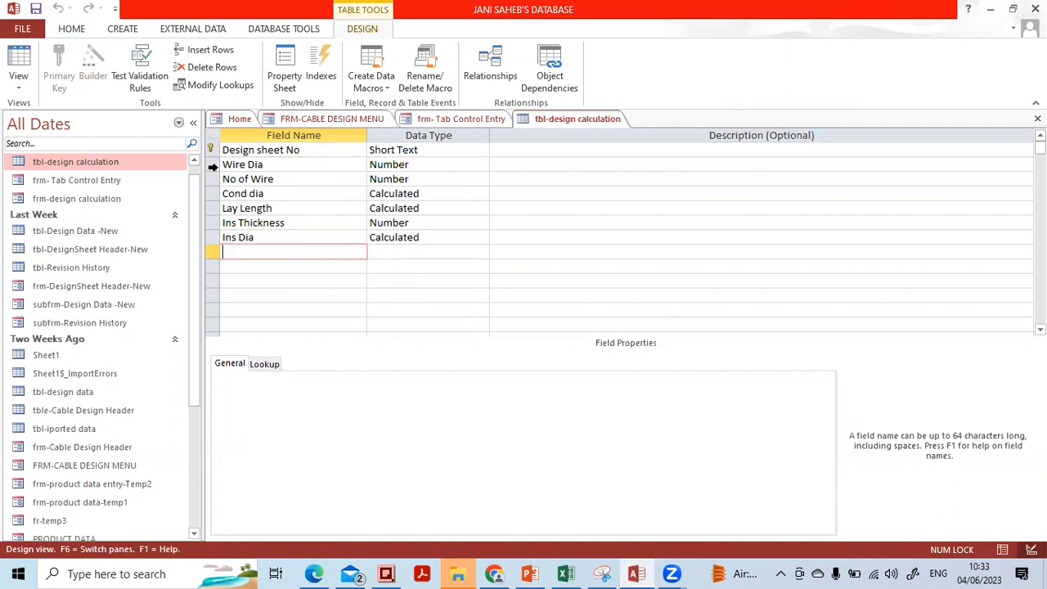
{"action": "left_click", "coordinate": [213, 164]}
{"action": "right_click", "coordinate": [214, 168]}
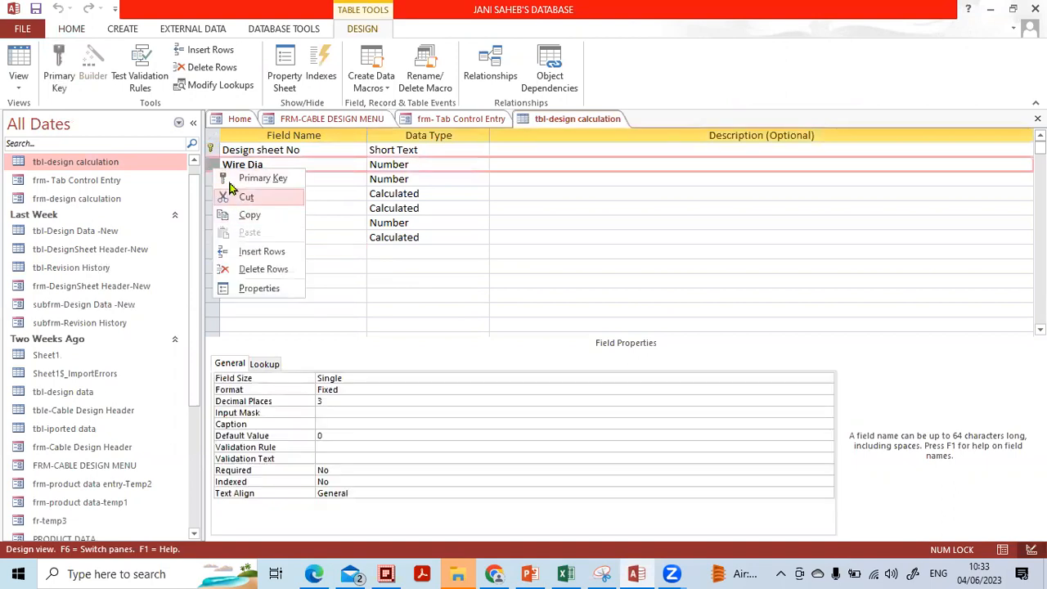
{"action": "left_click", "coordinate": [318, 164]}
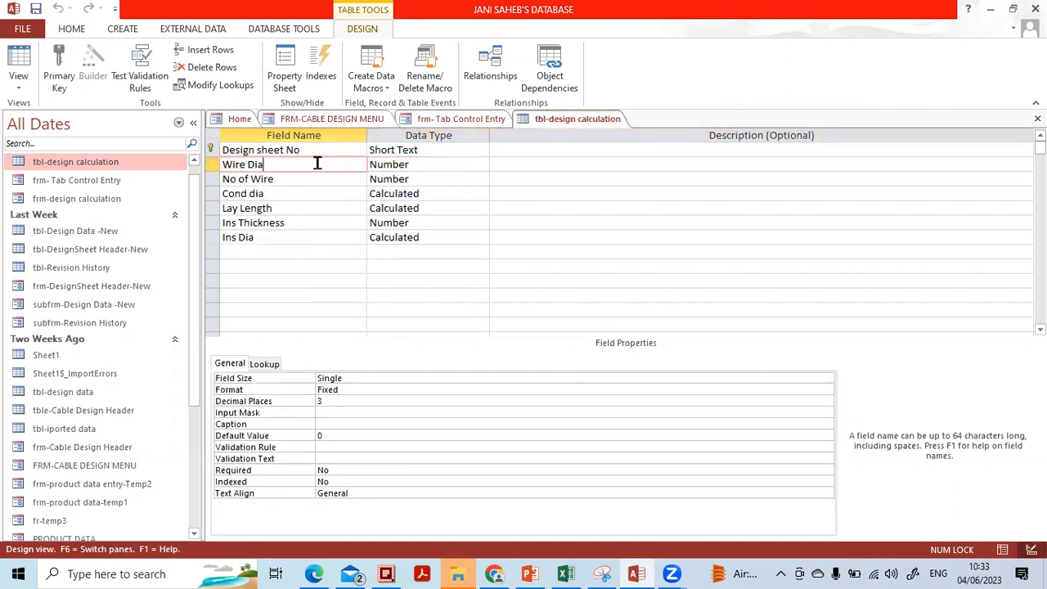
{"action": "left_click", "coordinate": [212, 165]}
{"action": "right_click", "coordinate": [215, 168]}
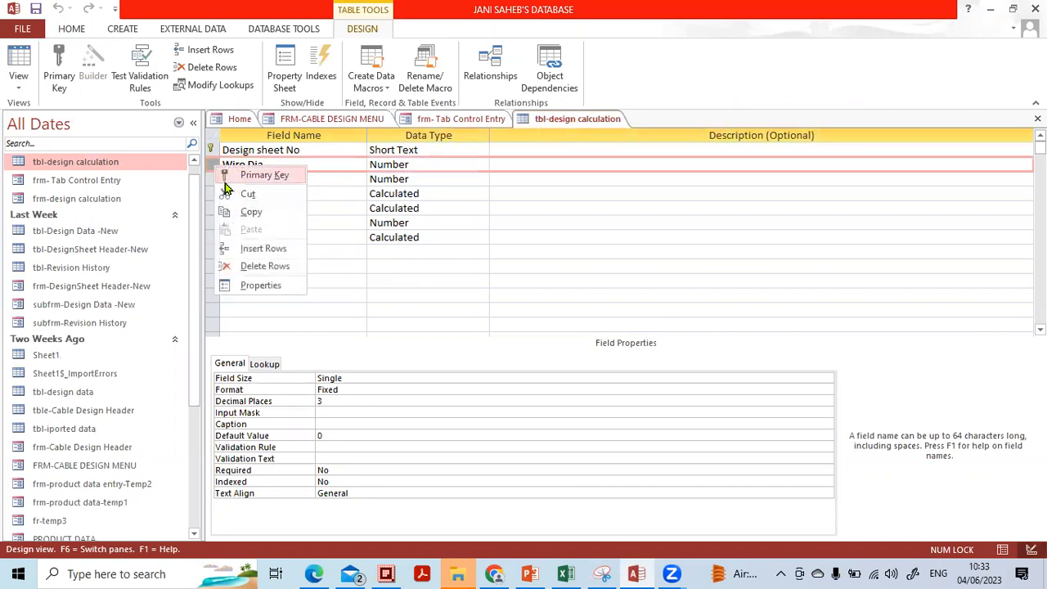
{"action": "left_click", "coordinate": [253, 250]}
Name the new field 'Cable Type' as Short Text and close the table design.
{"action": "left_click", "coordinate": [281, 191]}
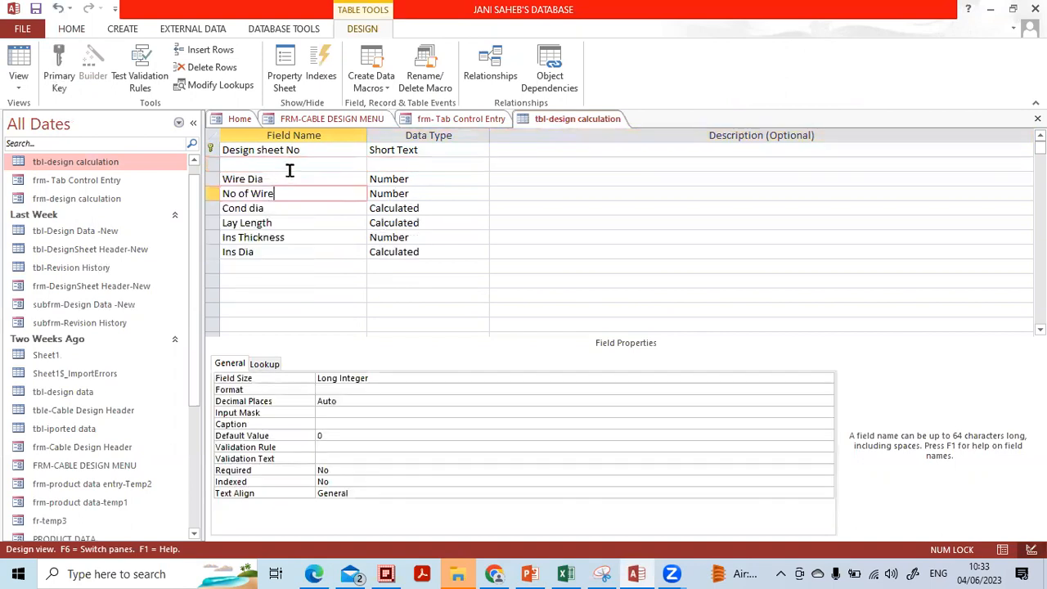
{"action": "left_click", "coordinate": [289, 169]}
{"action": "key", "text": "Caps_Lock"}
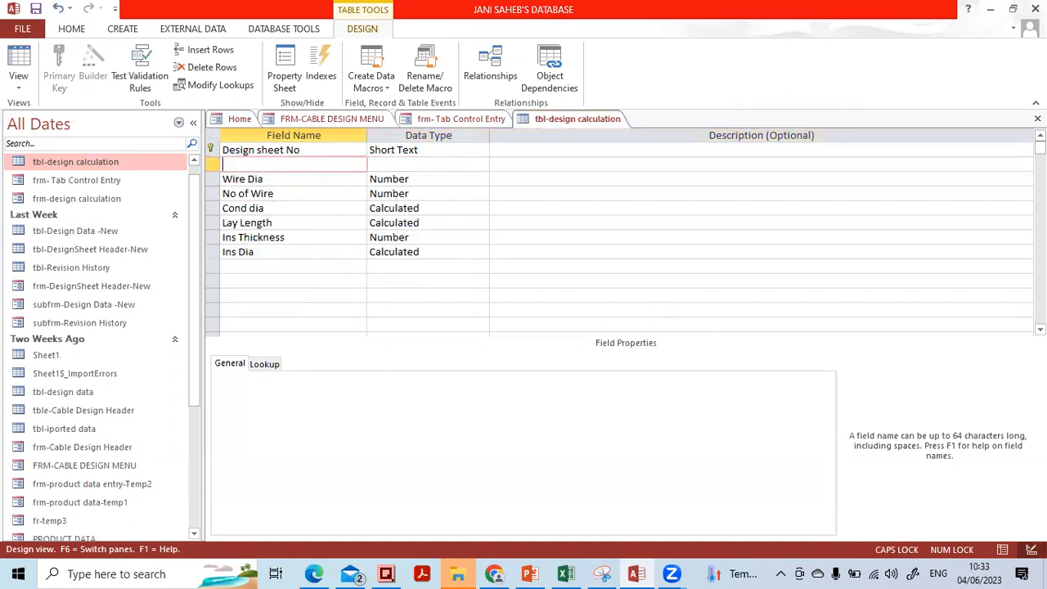
{"action": "key", "text": "Caps_Lock"}
{"action": "key", "text": "Caps_Lock"}
{"action": "type", "text": "C"}
{"action": "key", "text": "Caps_Lock"}
{"action": "type", "text": "able"}
{"action": "key", "text": "Caps_Lock"}
{"action": "type", "text": "T"}
{"action": "key", "text": "Caps_Lock"}
{"action": "type", "text": "ype"}
{"action": "key", "text": "Tab"}
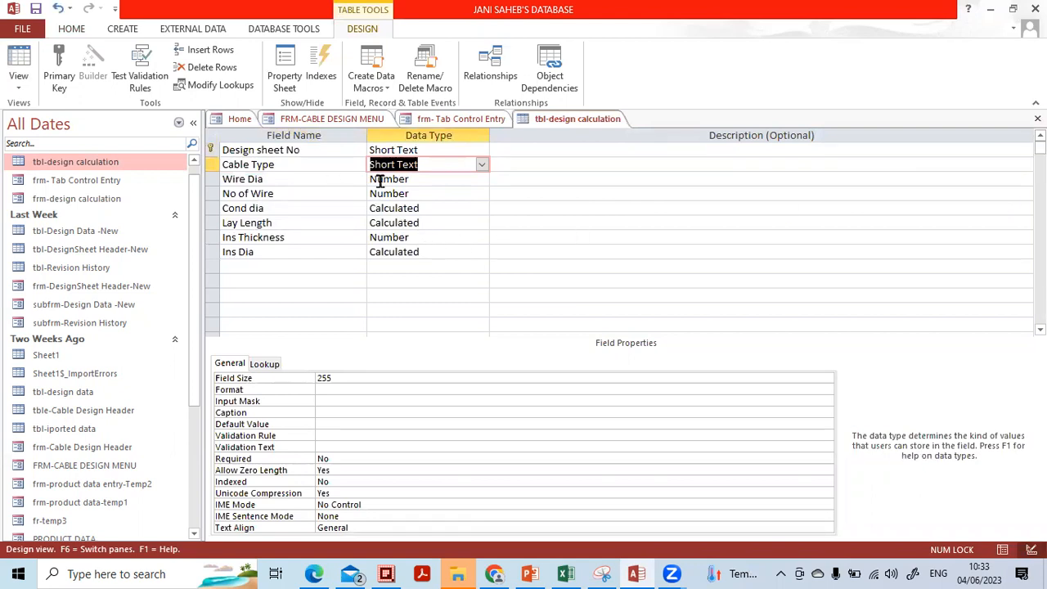
{"action": "left_click", "coordinate": [1037, 119]}
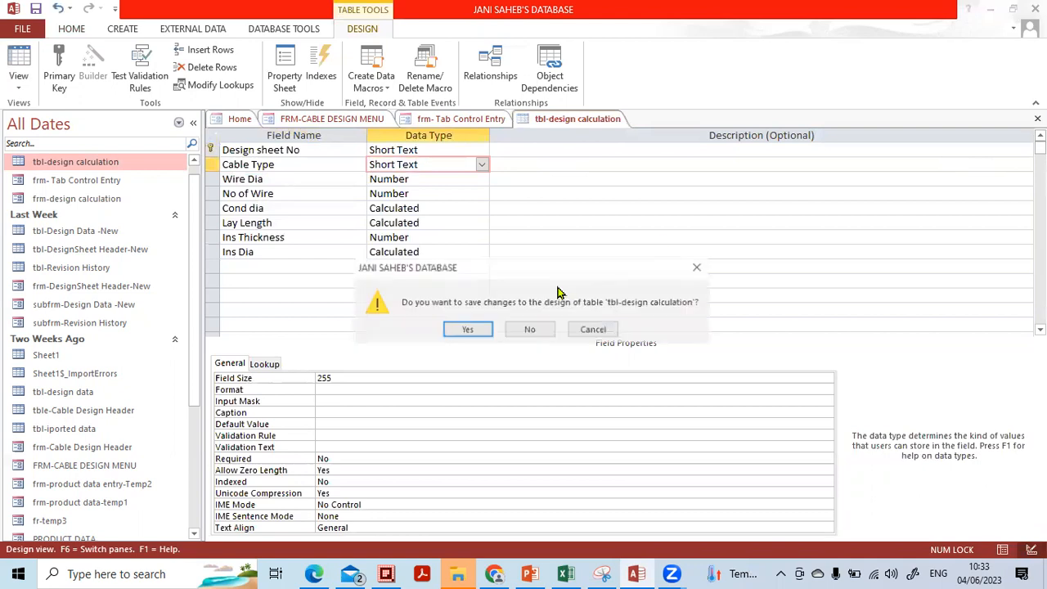
Save the table, open frm-design calculation in Design View, and show Add Existing Fields.
{"action": "left_click", "coordinate": [465, 330]}
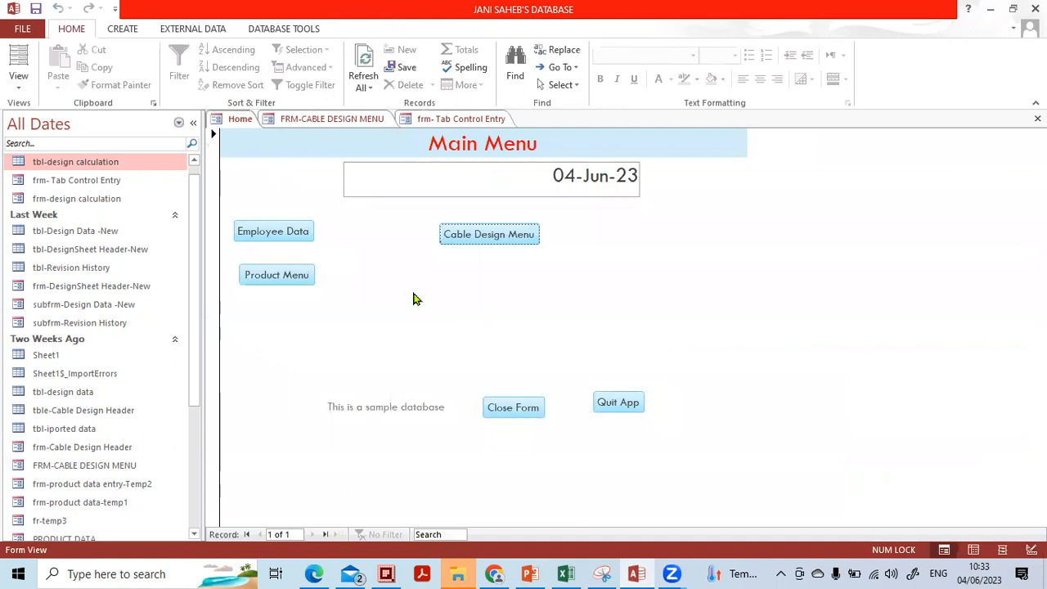
{"action": "left_click", "coordinate": [113, 207]}
{"action": "double_click", "coordinate": [112, 208]}
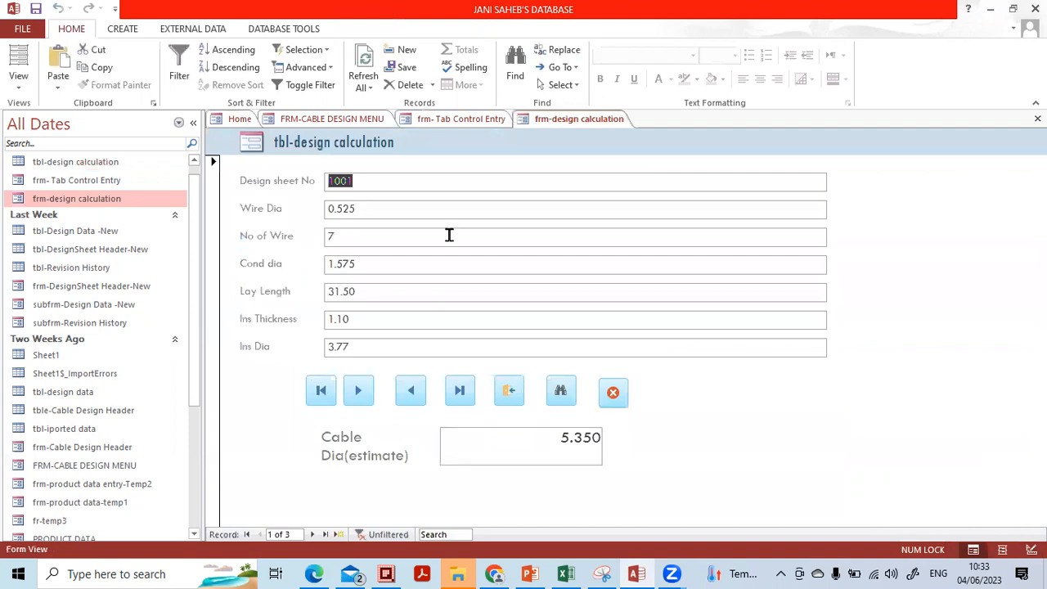
{"action": "left_click", "coordinate": [194, 127]}
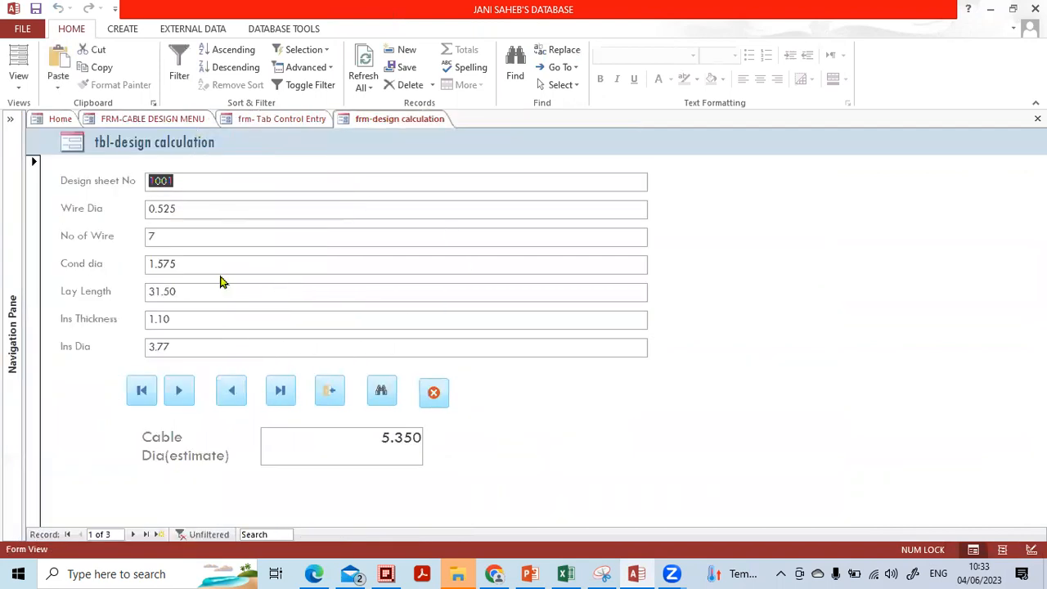
{"action": "left_click", "coordinate": [20, 90]}
{"action": "left_click", "coordinate": [25, 176]}
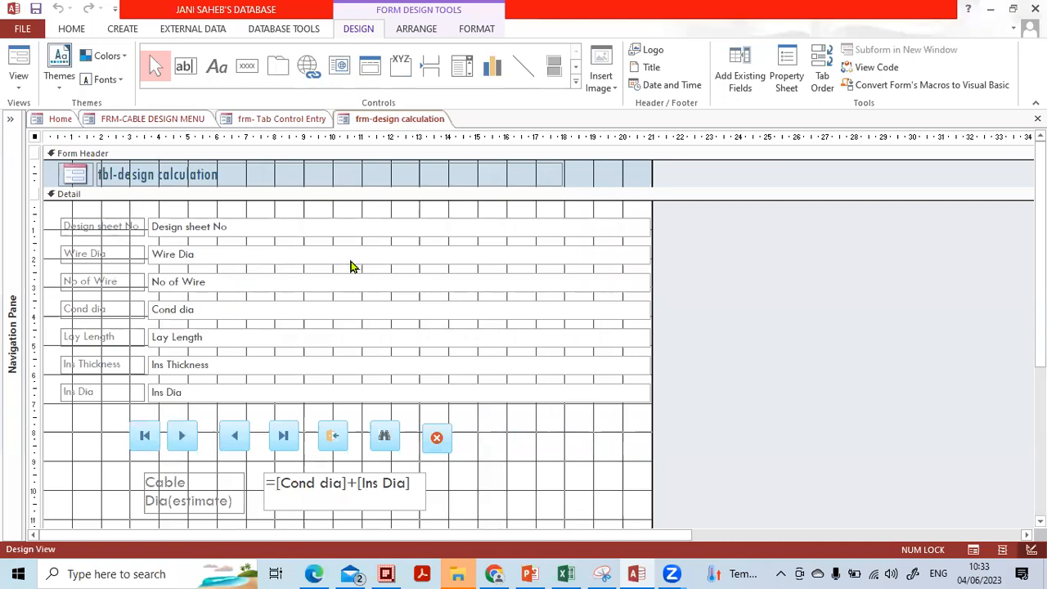
{"action": "left_click", "coordinate": [739, 92]}
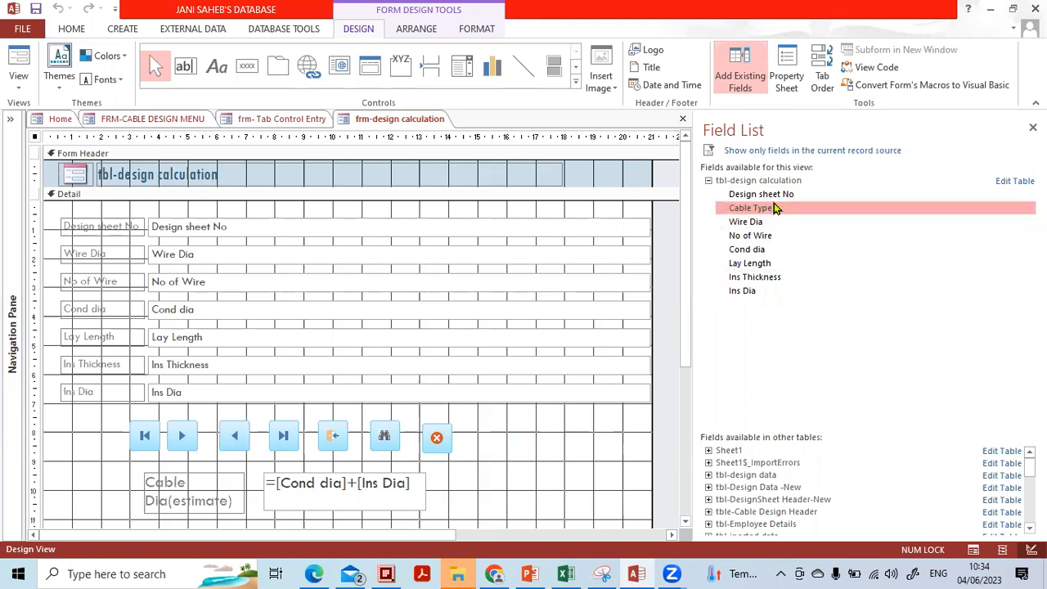
Place the Cable Type field below Design sheet No and close the field list.
{"action": "left_click_drag", "start_coordinate": [775, 213], "coordinate": [172, 223]}
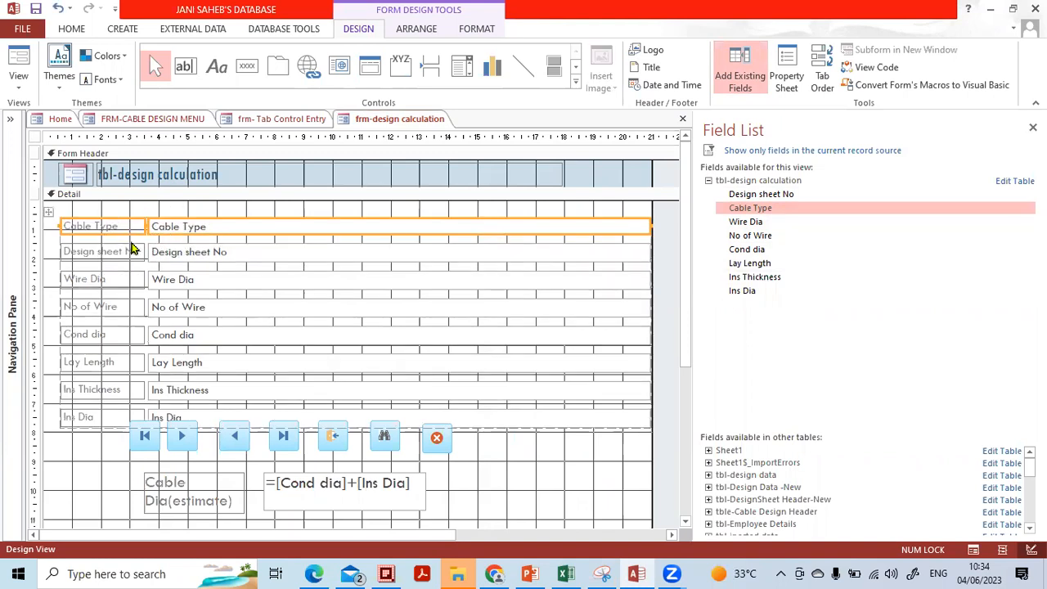
{"action": "left_click", "coordinate": [121, 226]}
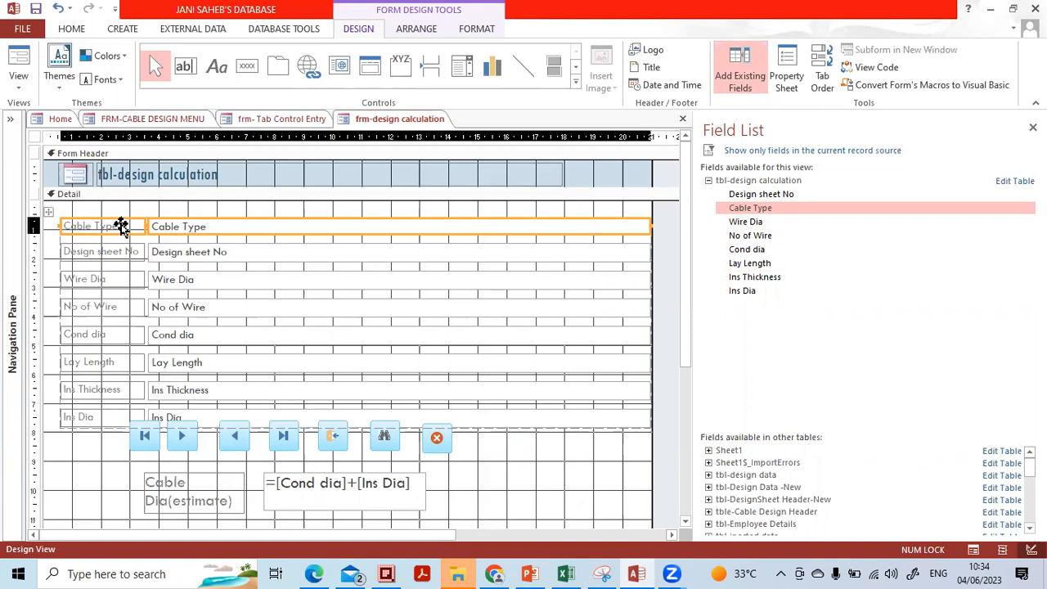
{"action": "left_click_drag", "start_coordinate": [121, 226], "coordinate": [122, 263]}
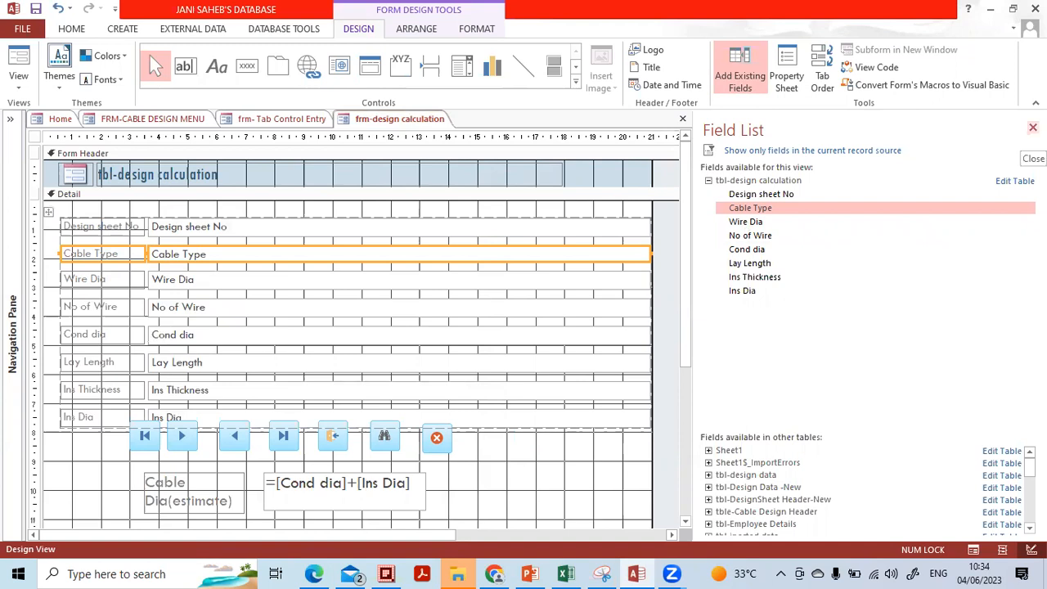
{"action": "left_click", "coordinate": [1032, 127]}
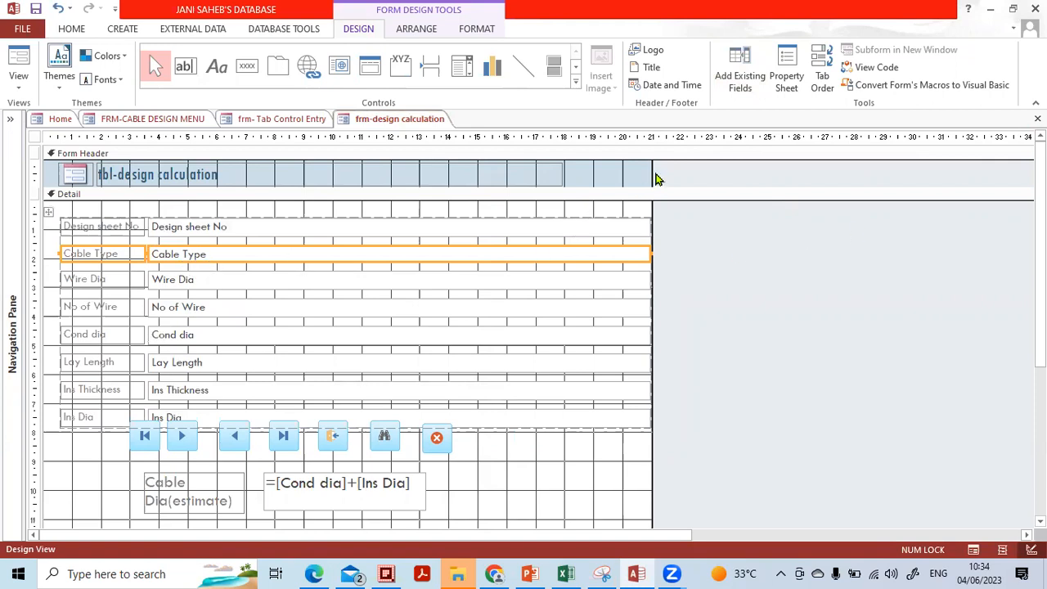
Widen the form's Detail grid to the right in several drags.
{"action": "left_click_drag", "start_coordinate": [652, 172], "coordinate": [776, 170]}
{"action": "left_click_drag", "start_coordinate": [775, 226], "coordinate": [851, 225]}
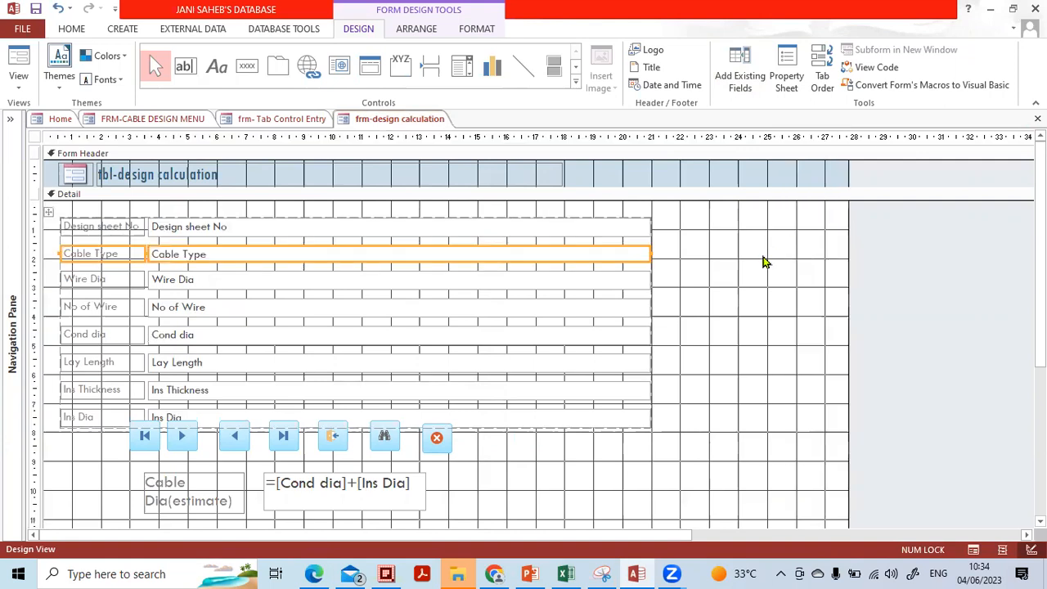
{"action": "left_click", "coordinate": [763, 262]}
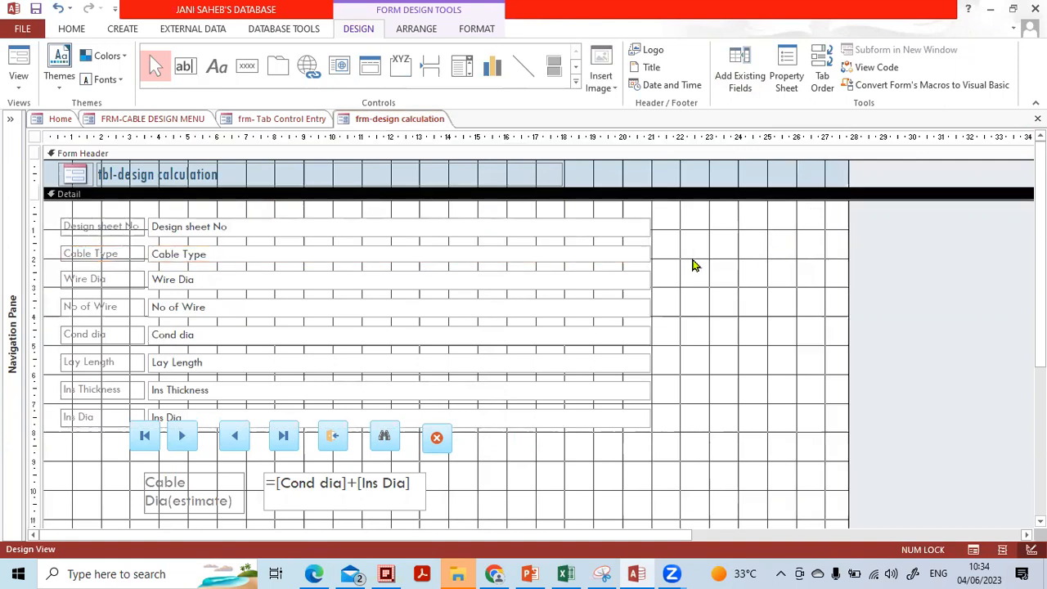
{"action": "left_click_drag", "start_coordinate": [845, 176], "coordinate": [912, 169]}
{"action": "left_click", "coordinate": [798, 291]}
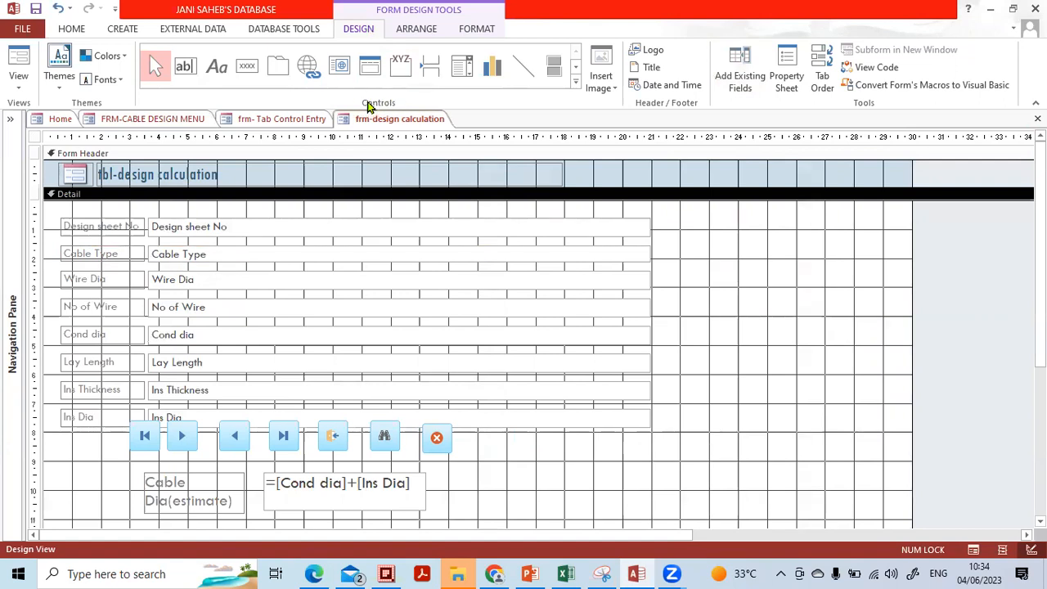
Place an option group right of the fields and enter the Instrumentation Cable label.
{"action": "left_click", "coordinate": [401, 71]}
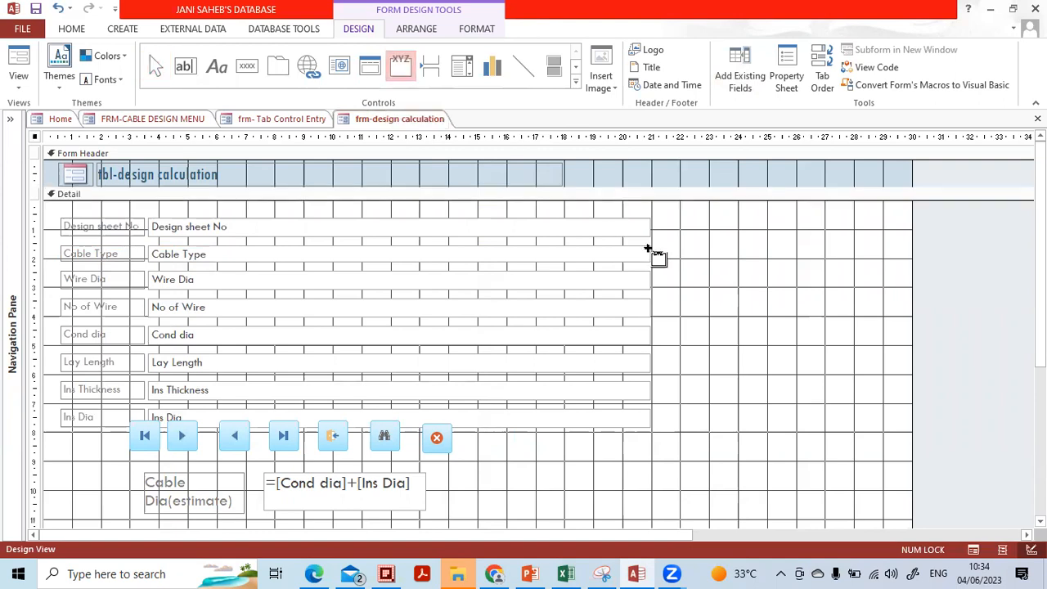
{"action": "left_click", "coordinate": [762, 239]}
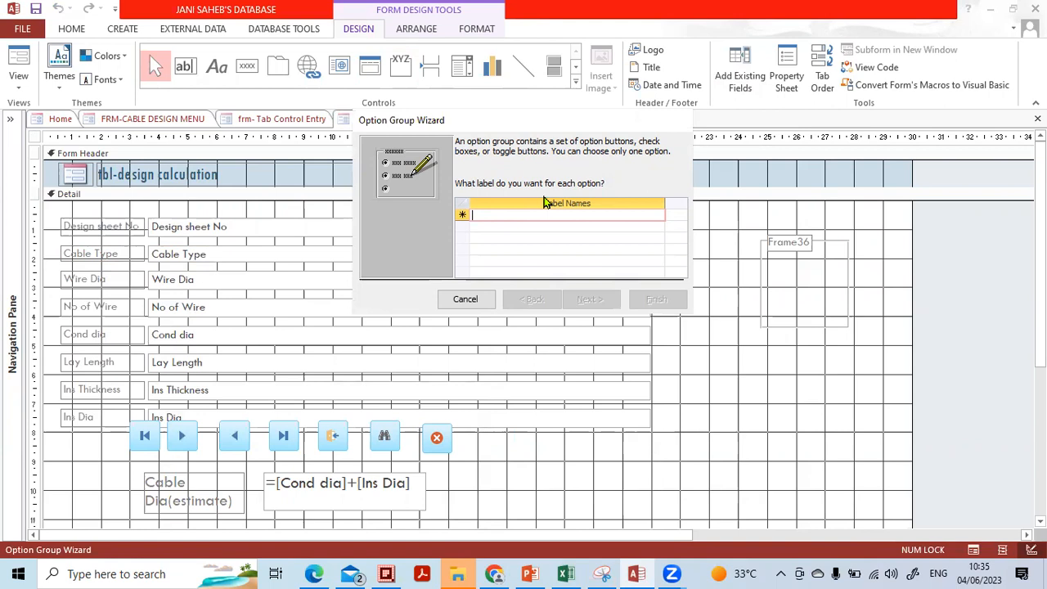
{"action": "type", "text": "Instrume"}
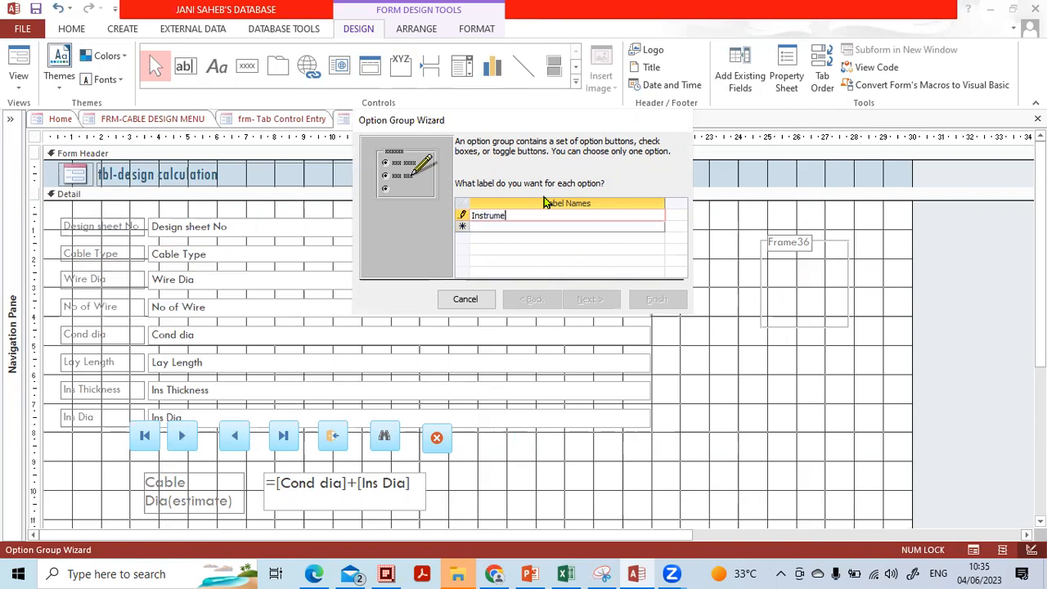
{"action": "type", "text": "ntation Cable"}
{"action": "key", "text": "Return"}
Add the Power Cable and Control Cable labels.
{"action": "key", "text": "Caps_Lock"}
{"action": "type", "text": "P"}
{"action": "key", "text": "Caps_Lock"}
{"action": "type", "text": "ower"}
{"action": "key", "text": "Caps_Lock"}
{"action": "type", "text": "C"}
{"action": "key", "text": "Caps_Lock"}
{"action": "type", "text": "ab"}
{"action": "key", "text": "Return"}
{"action": "key", "text": "Caps_Lock"}
{"action": "type", "text": "C"}
{"action": "key", "text": "Caps_Lock"}
{"action": "type", "text": "ontrol"}
{"action": "key", "text": "Caps_Lock"}
{"action": "type", "text": "C"}
{"action": "key", "text": "Caps_Lock"}
{"action": "type", "text": "ab"}
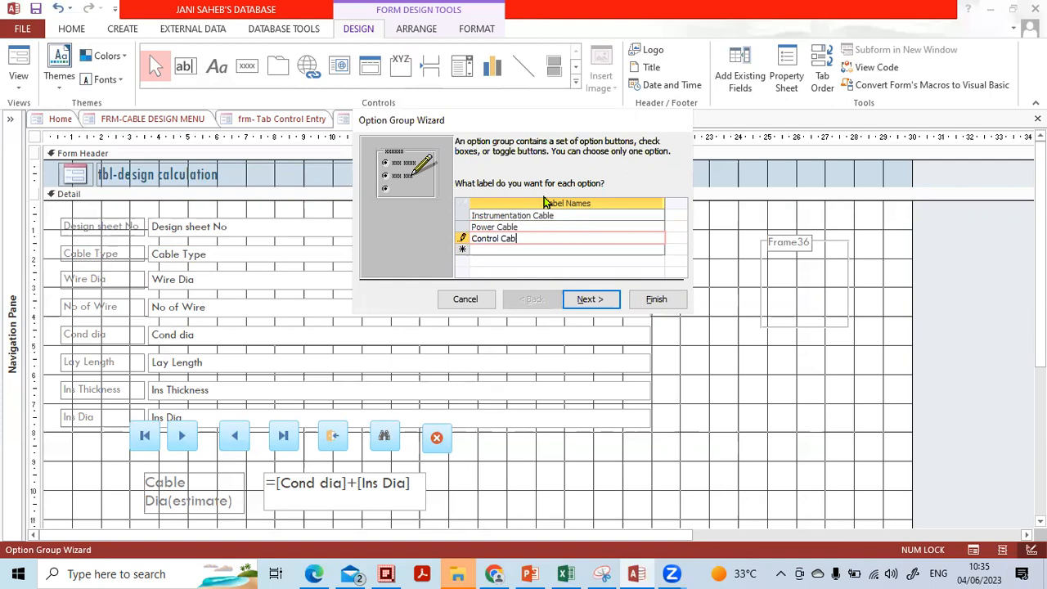
{"action": "type", "text": "le"}
{"action": "key", "text": "Return"}
Add the Data Cable and Communication labels.
{"action": "key", "text": "Caps_Lock"}
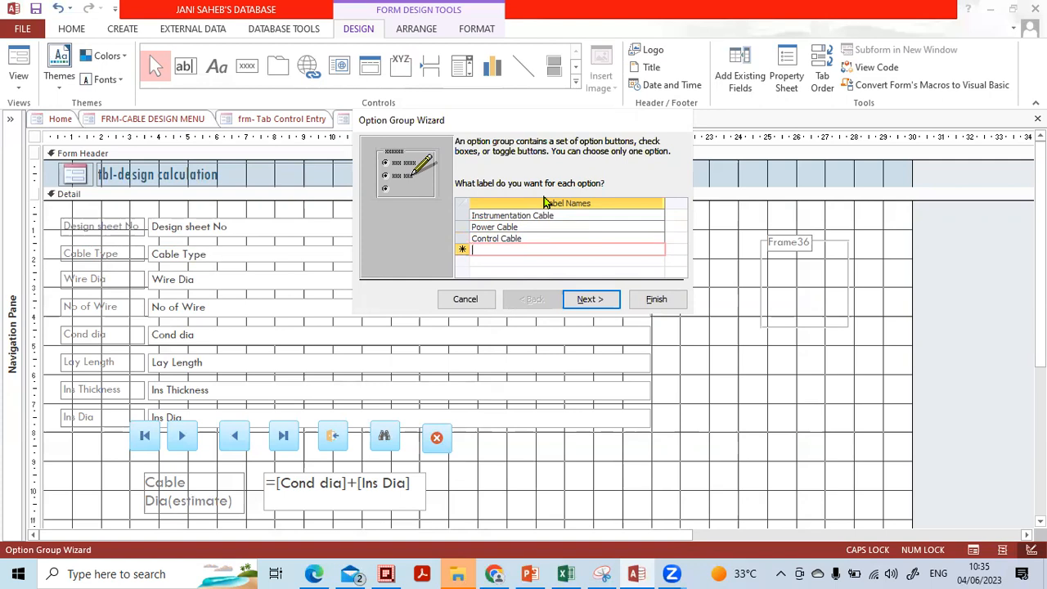
{"action": "type", "text": "D"}
{"action": "key", "text": "Caps_Lock"}
{"action": "type", "text": "ata"}
{"action": "key", "text": "Caps_Lock"}
{"action": "type", "text": "C"}
{"action": "key", "text": "Caps_Lock"}
{"action": "type", "text": "able"}
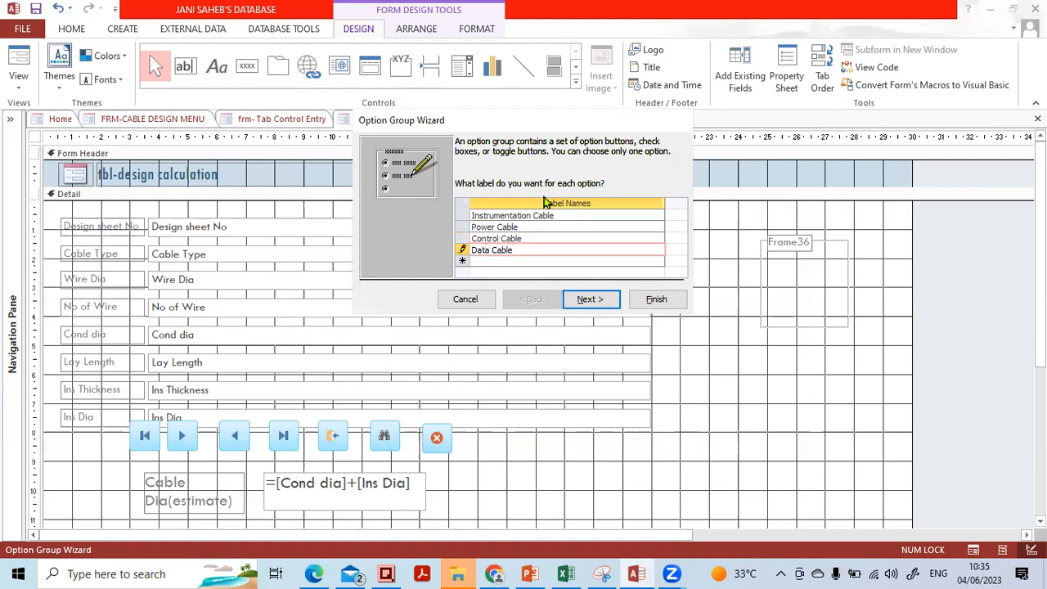
{"action": "key", "text": "Return"}
{"action": "key", "text": "Caps_Lock"}
{"action": "type", "text": "C"}
{"action": "key", "text": "Caps_Lock"}
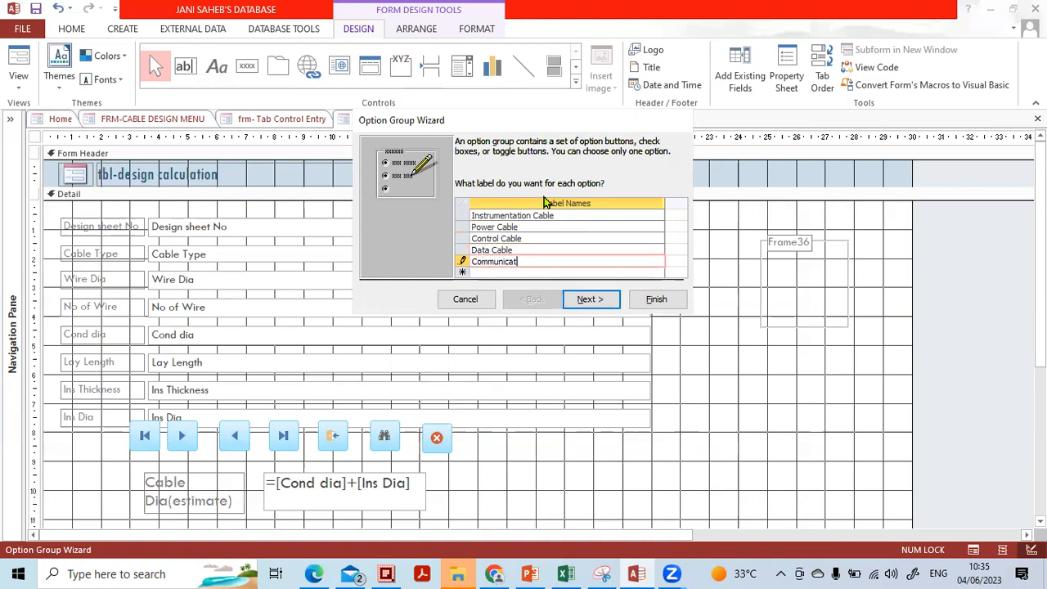
{"action": "key", "text": "Return"}
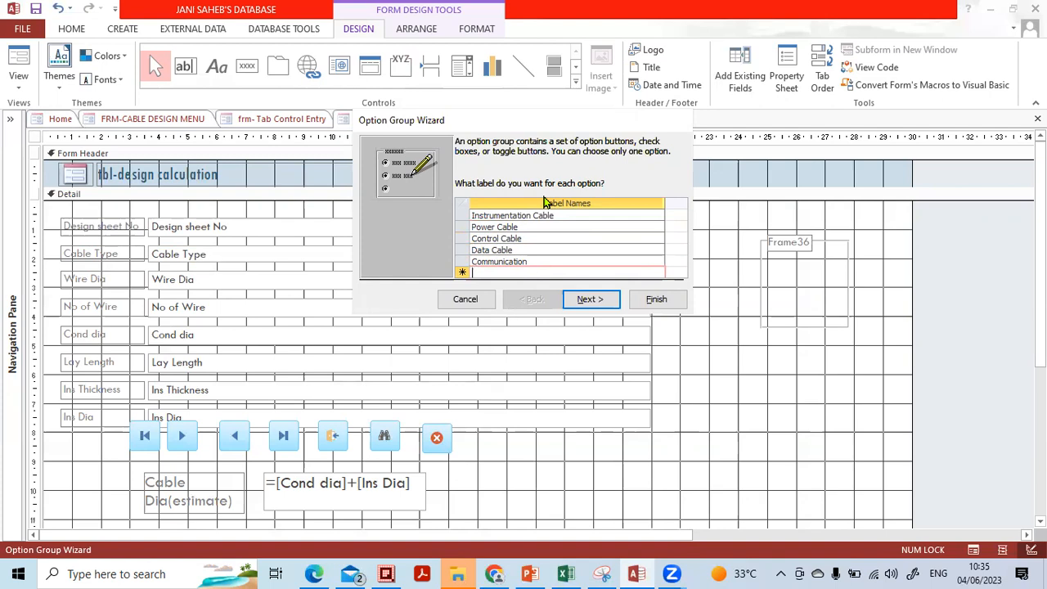
Keep Instrumentation Cable as the default and accept option values 1 to 5.
{"action": "left_click", "coordinate": [584, 302]}
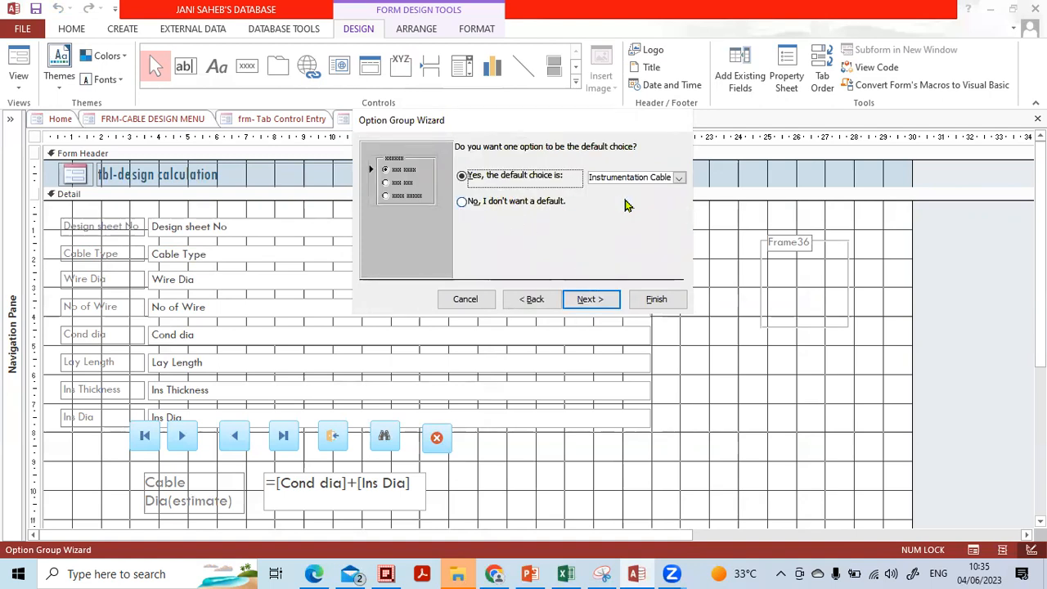
{"action": "left_click", "coordinate": [679, 179]}
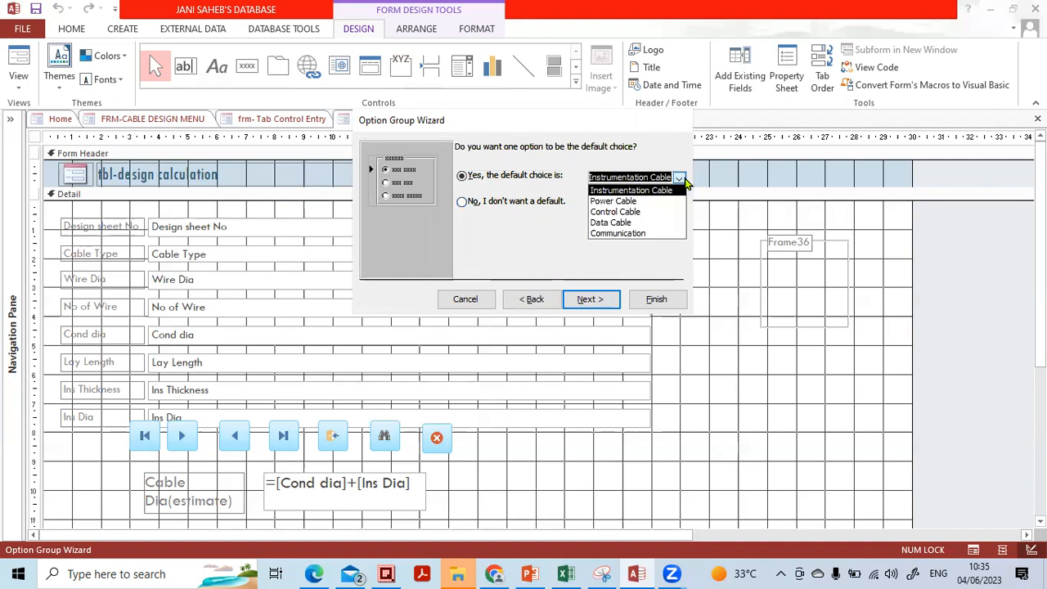
{"action": "left_click", "coordinate": [680, 178]}
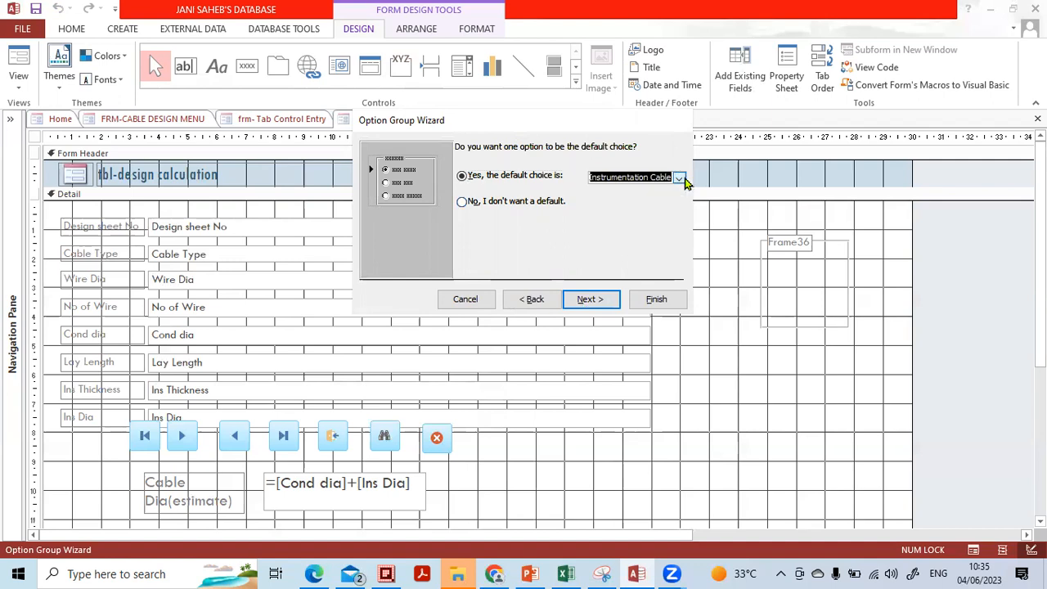
{"action": "left_click", "coordinate": [597, 300]}
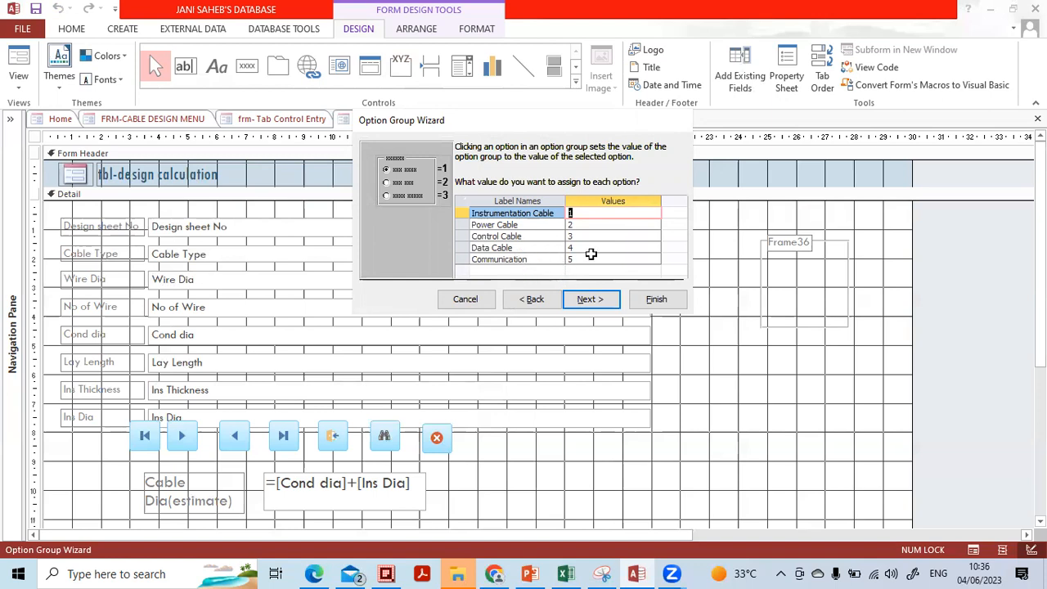
{"action": "left_click", "coordinate": [590, 257]}
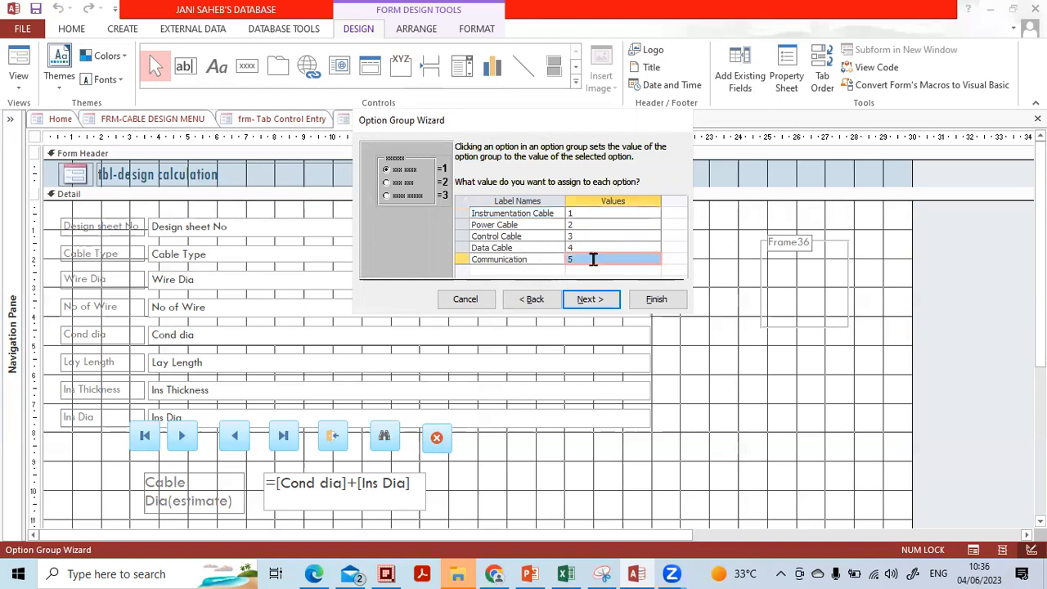
{"action": "left_click", "coordinate": [591, 299]}
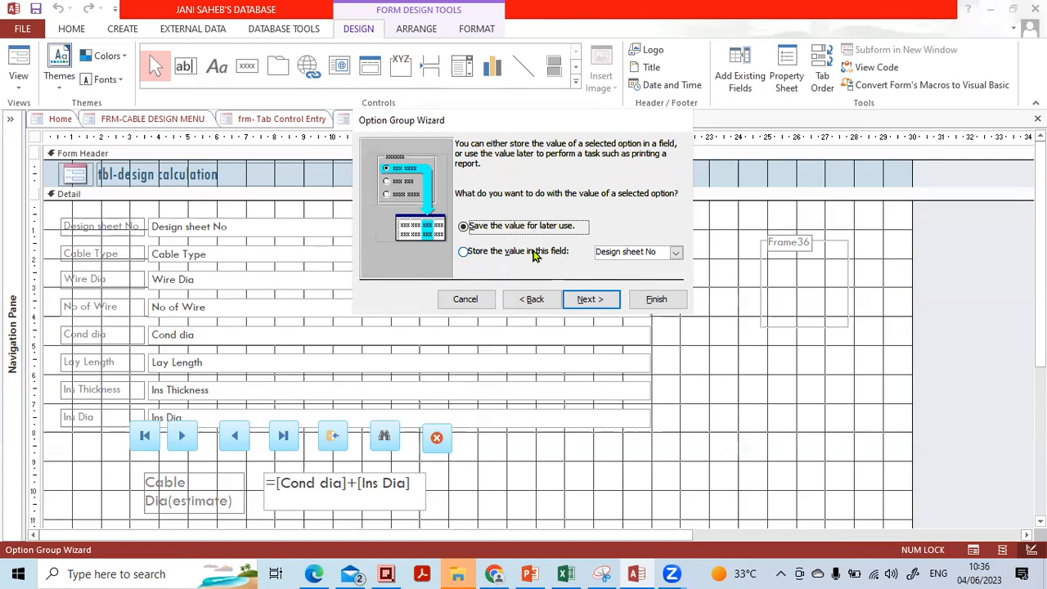
Store the selected value in the Cable Type field.
{"action": "left_click", "coordinate": [534, 254]}
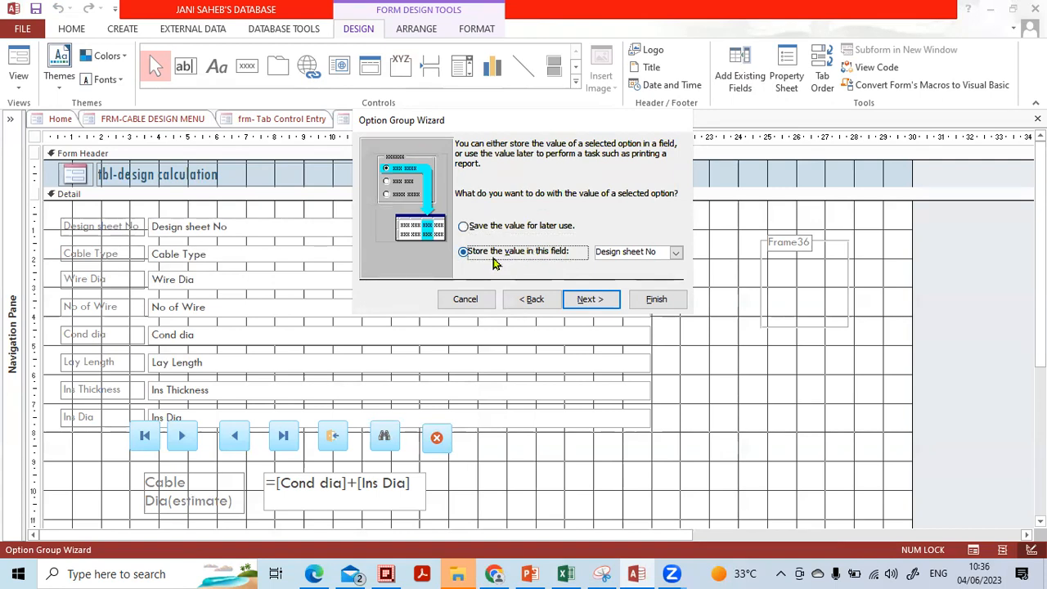
{"action": "left_click", "coordinate": [674, 254]}
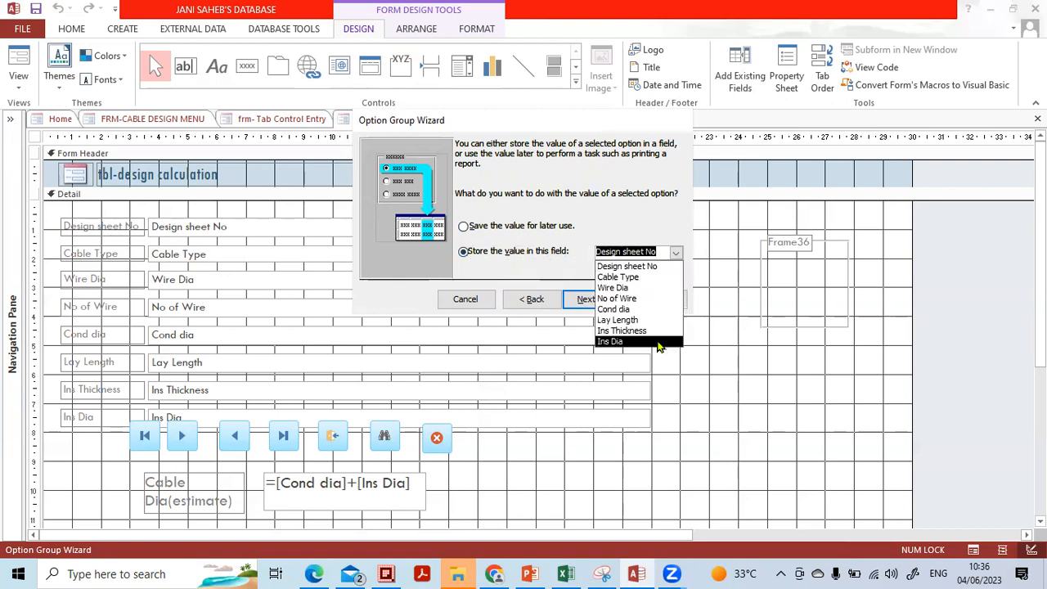
{"action": "left_click", "coordinate": [654, 279]}
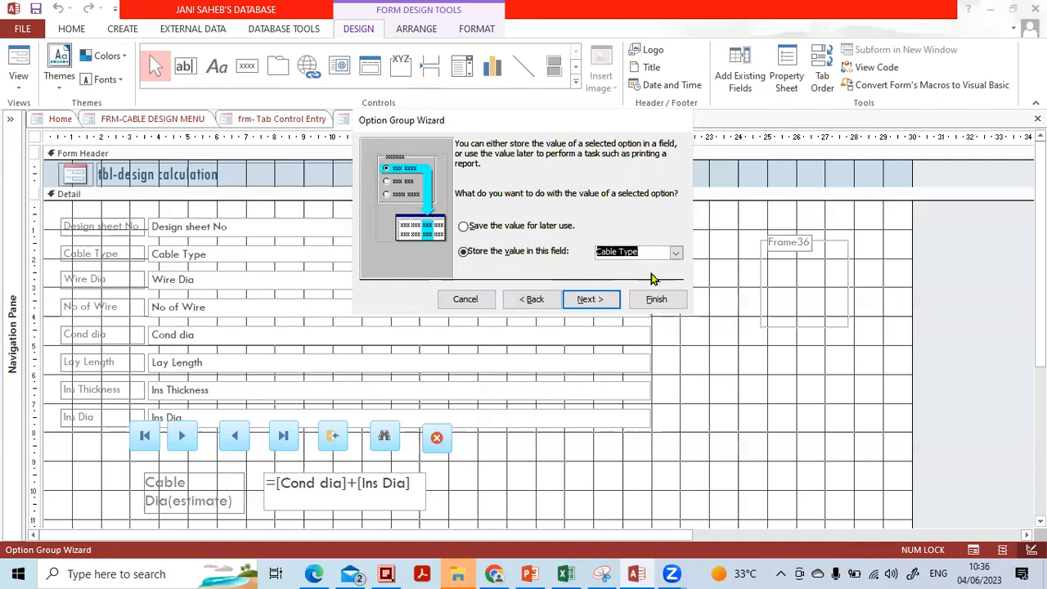
{"action": "left_click", "coordinate": [611, 299]}
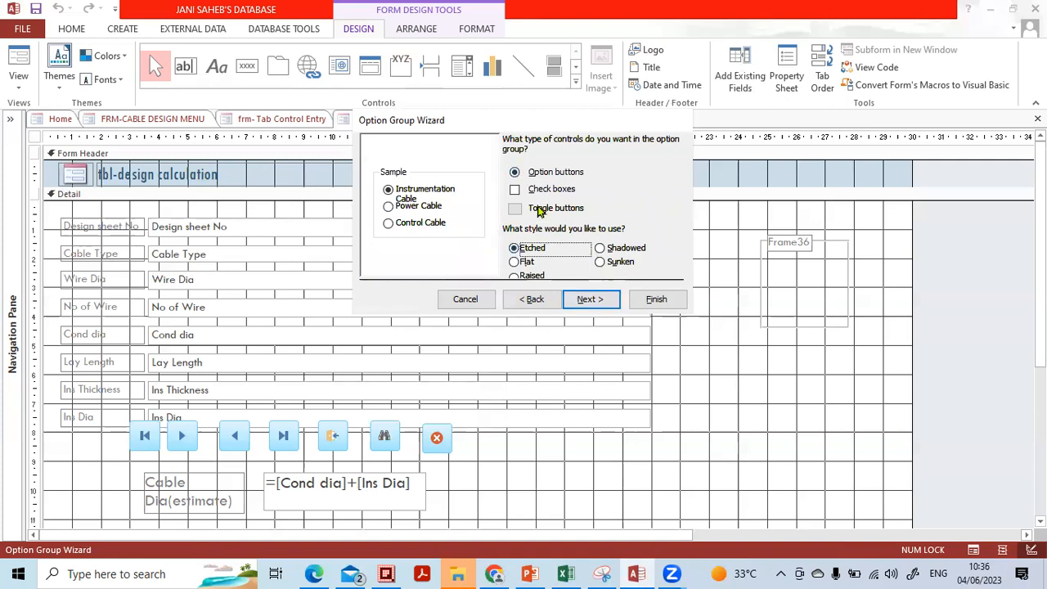
Use option buttons, caption the group 'cable type', and finish the wizard.
{"action": "left_click", "coordinate": [515, 189]}
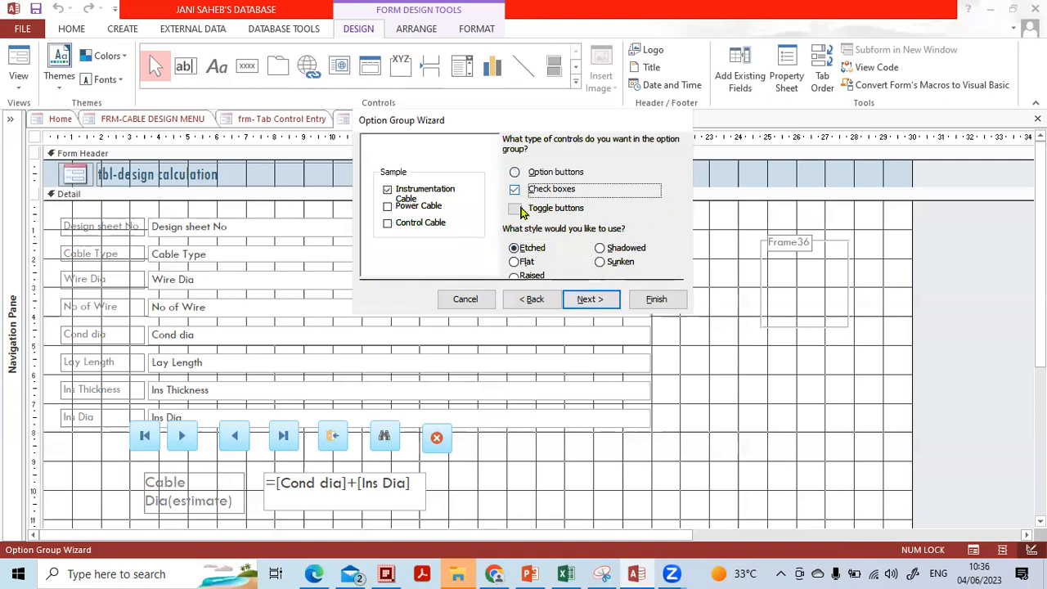
{"action": "left_click", "coordinate": [517, 211]}
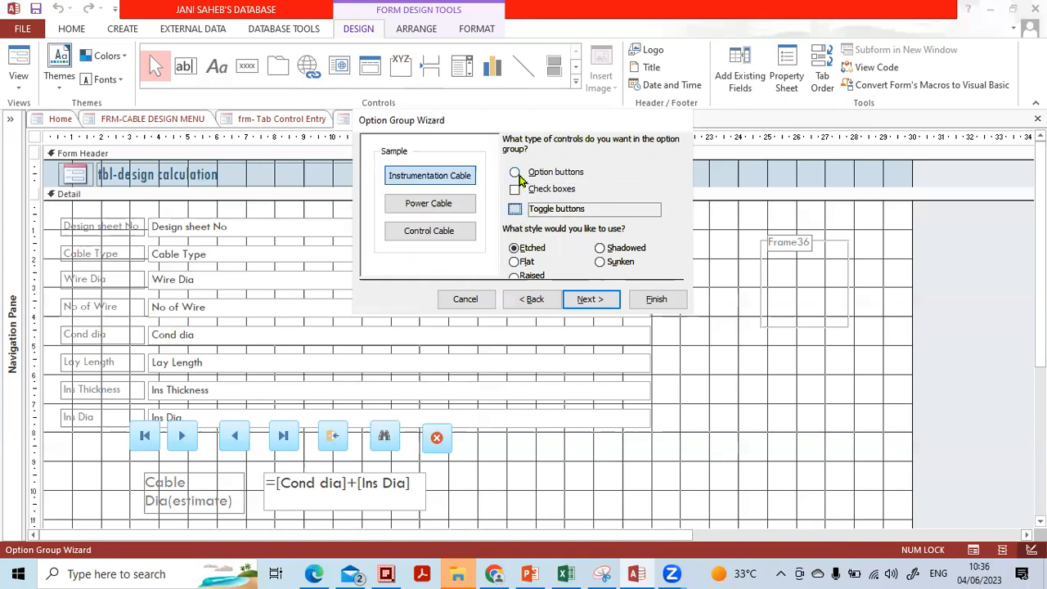
{"action": "left_click", "coordinate": [516, 173]}
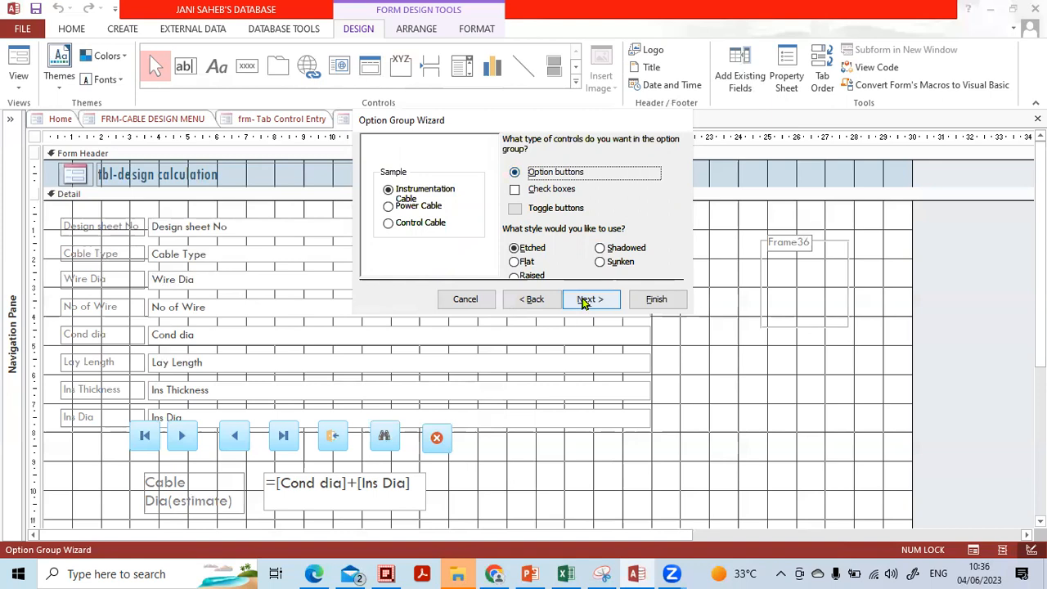
{"action": "left_click", "coordinate": [601, 248]}
{"action": "left_click", "coordinate": [601, 262]}
{"action": "left_click", "coordinate": [527, 262]}
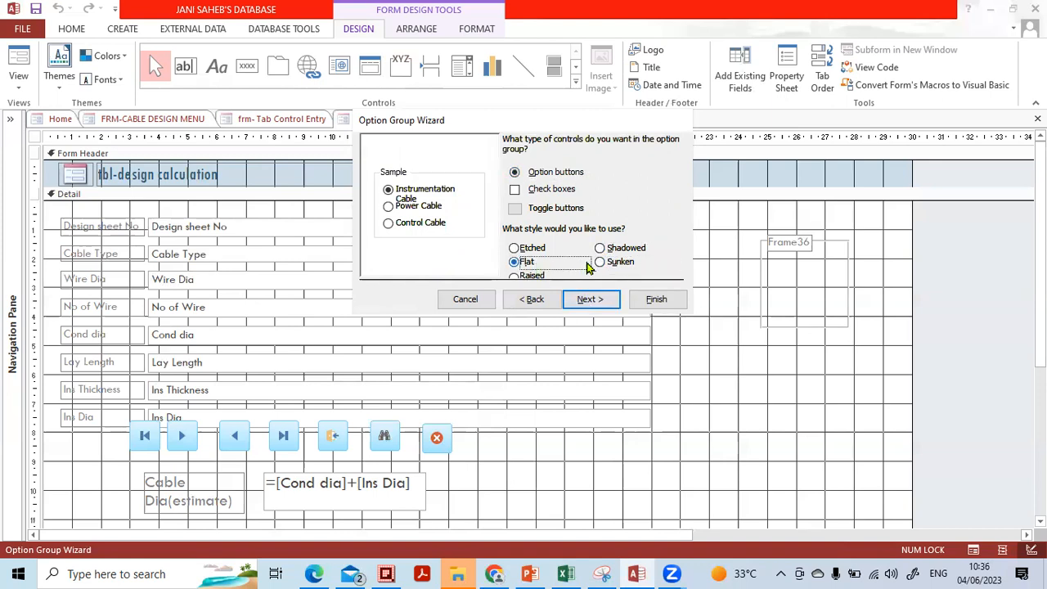
{"action": "left_click", "coordinate": [540, 275]}
{"action": "left_click", "coordinate": [602, 292]}
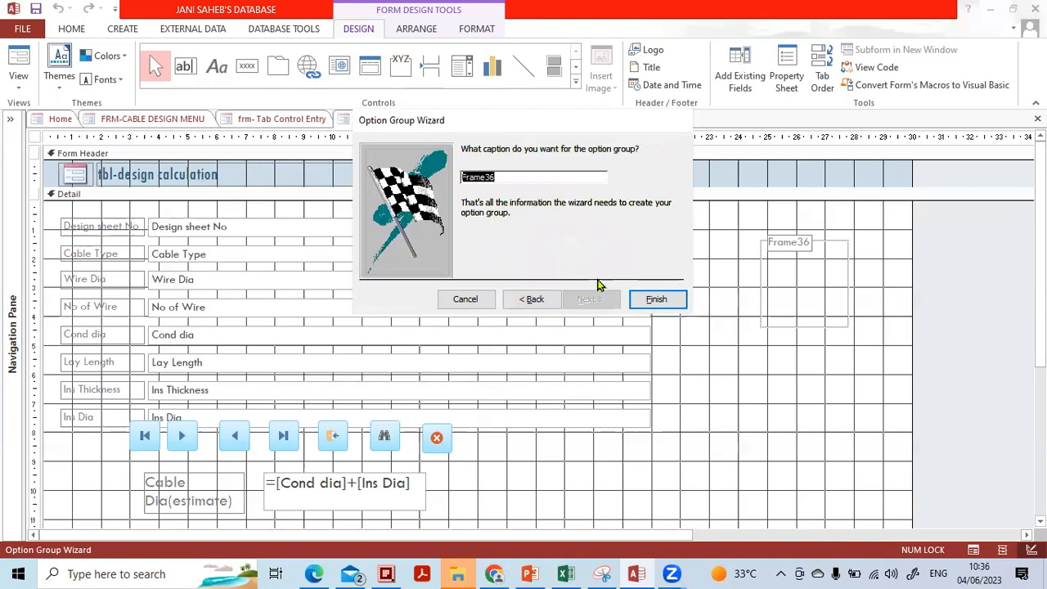
{"action": "type", "text": "cable type"}
{"action": "left_click", "coordinate": [651, 299]}
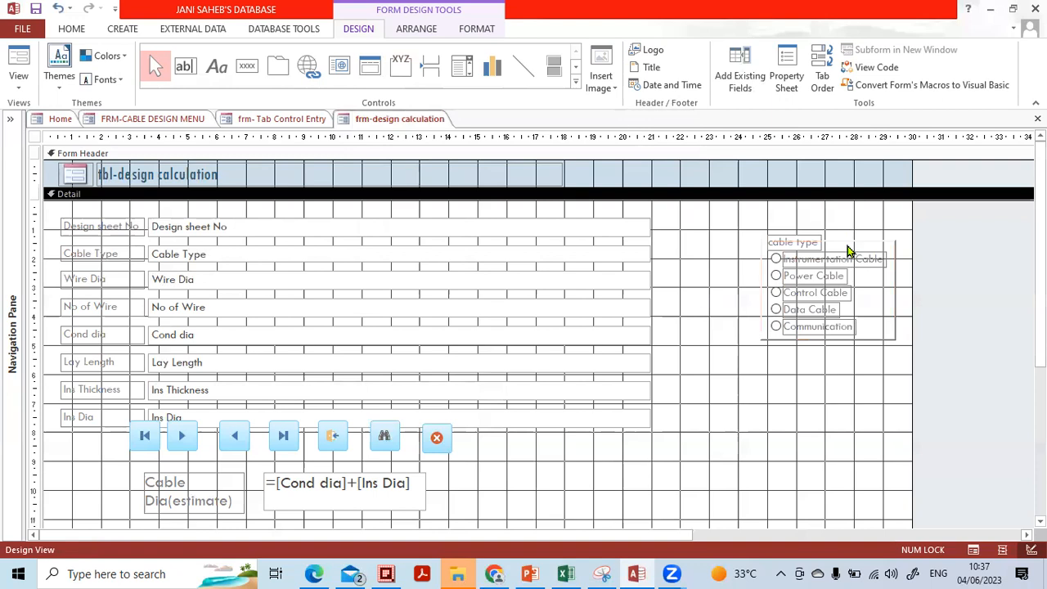
Move and enlarge the cable type group beside the fields, then close and save the form.
{"action": "left_click_drag", "start_coordinate": [842, 243], "coordinate": [762, 226]}
{"action": "left_click_drag", "start_coordinate": [816, 321], "coordinate": [872, 338]}
{"action": "left_click", "coordinate": [857, 395]}
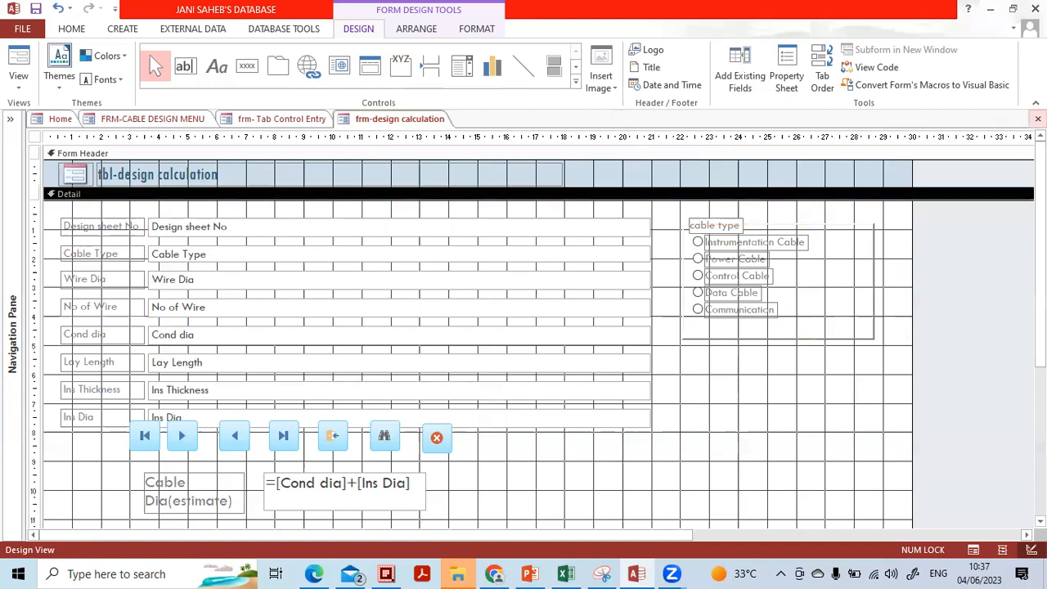
{"action": "left_click", "coordinate": [1037, 118]}
{"action": "left_click", "coordinate": [460, 330]}
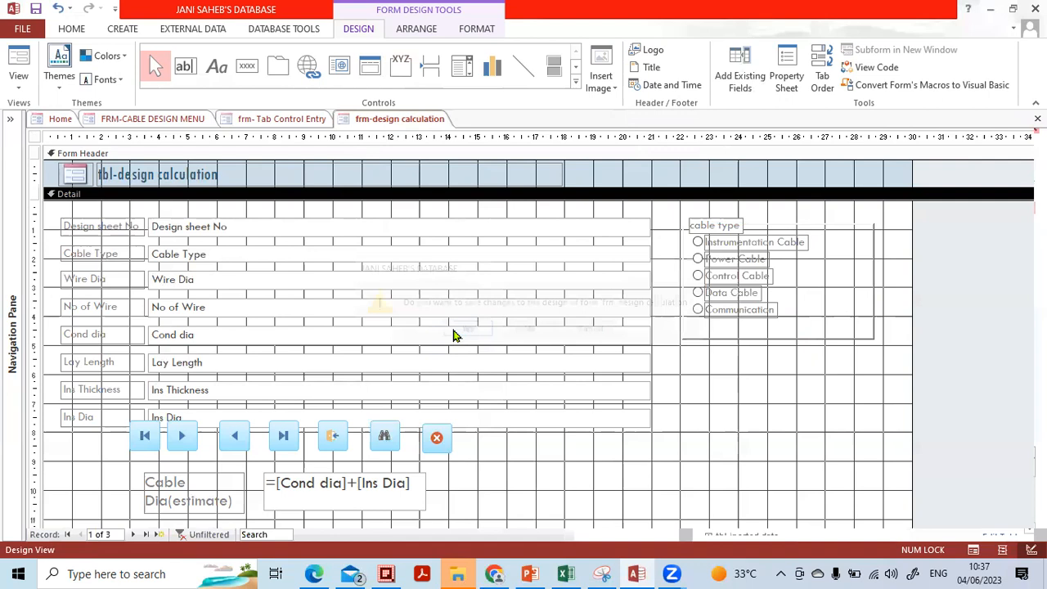
Open the design calculation form from the Cable Design Menu and set sheet 1001 to Control Cable.
{"action": "left_click", "coordinate": [333, 237]}
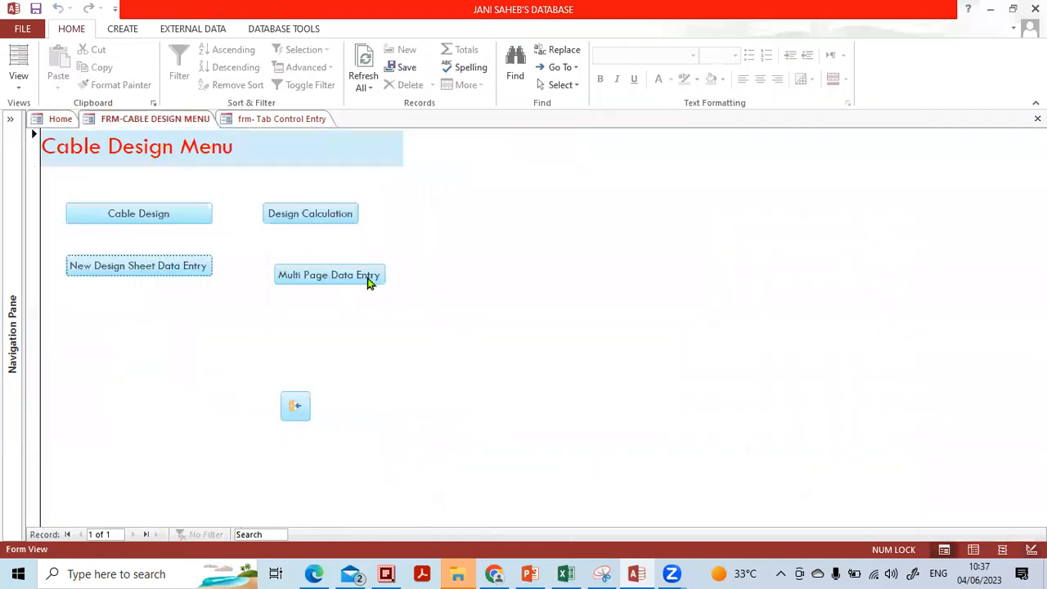
{"action": "left_click", "coordinate": [314, 216]}
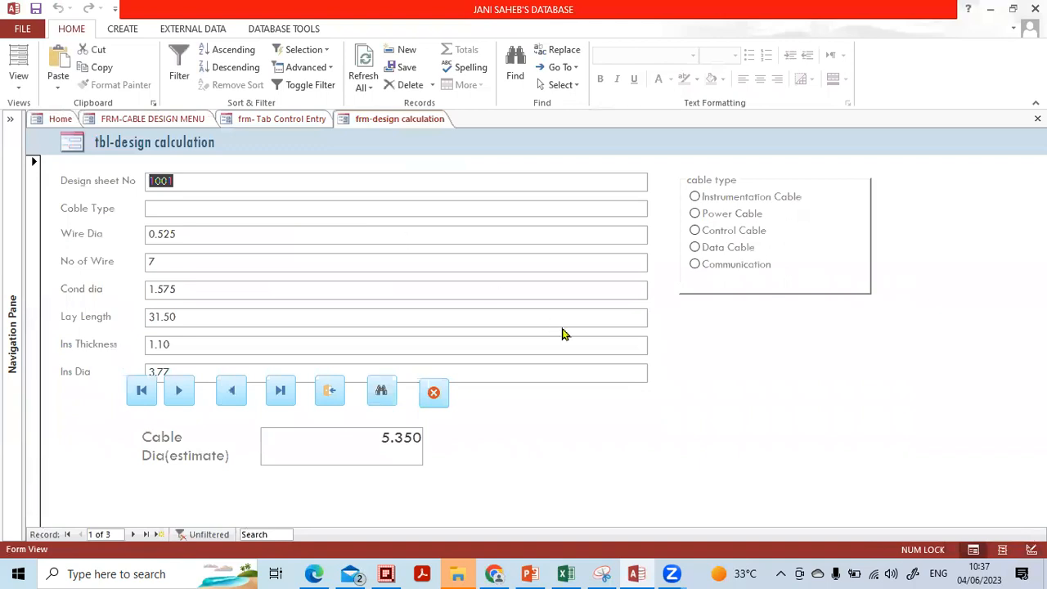
{"action": "left_click", "coordinate": [694, 199]}
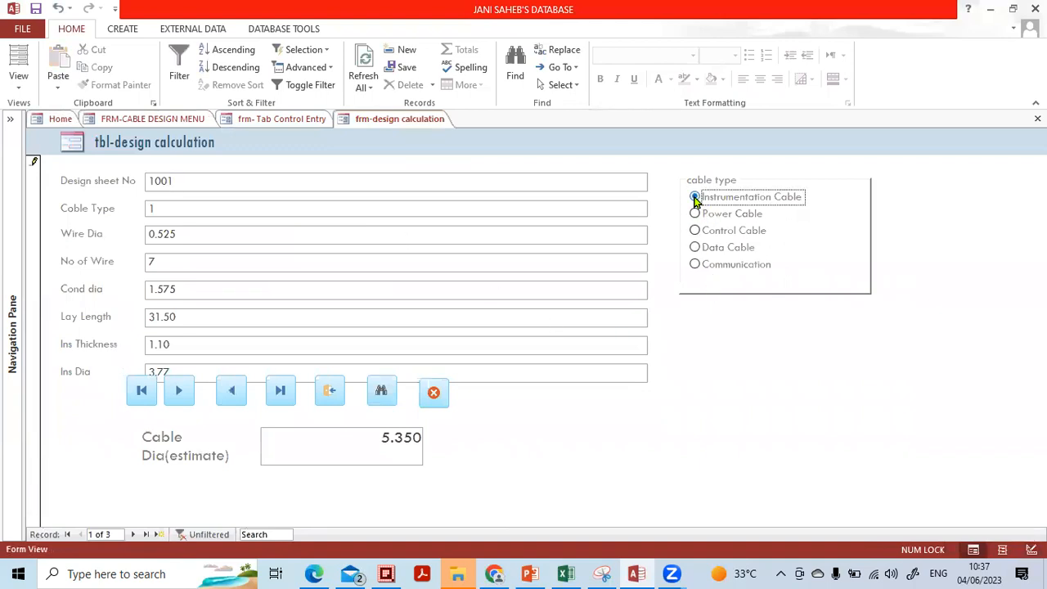
{"action": "left_click", "coordinate": [694, 213]}
{"action": "left_click", "coordinate": [694, 230]}
{"action": "left_click", "coordinate": [695, 248]}
{"action": "left_click", "coordinate": [695, 264]}
{"action": "left_click", "coordinate": [696, 199]}
{"action": "left_click", "coordinate": [695, 214]}
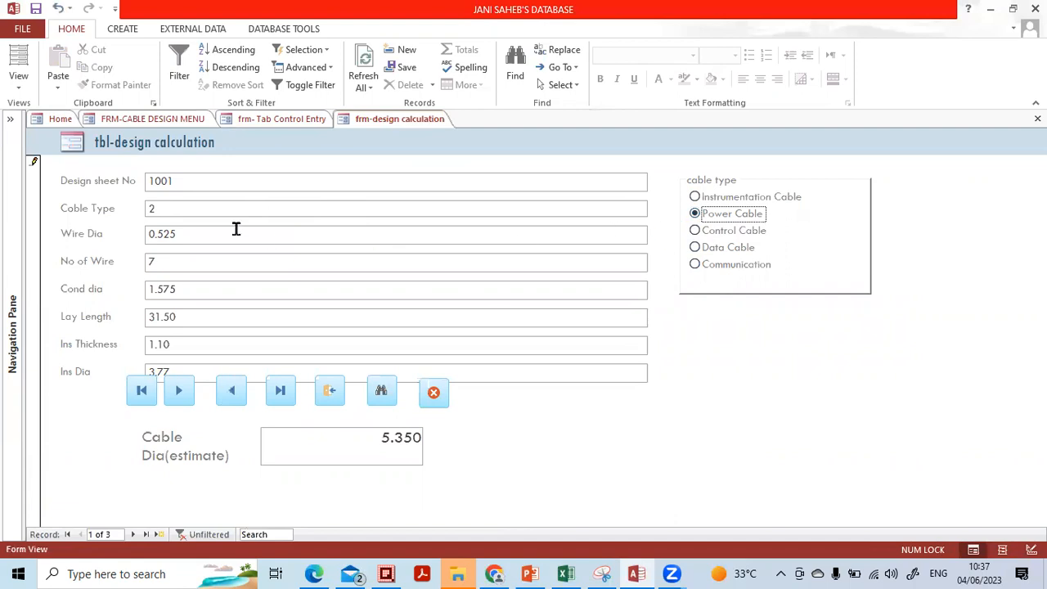
{"action": "left_click", "coordinate": [694, 232]}
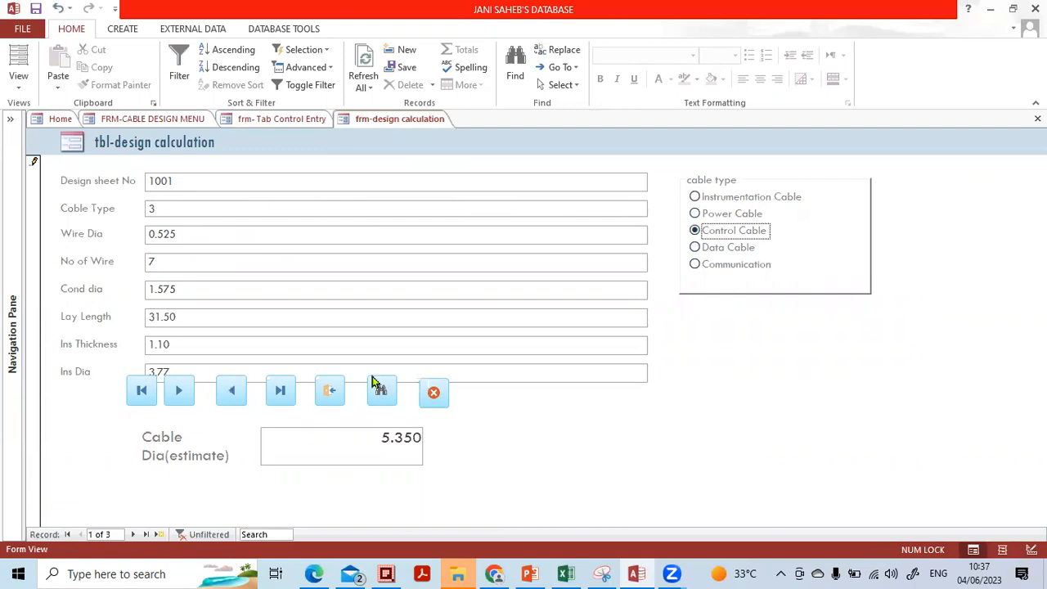
Set sheet 1002 to Control Cable and sheet 1003 to Data Cable.
{"action": "left_click", "coordinate": [181, 392]}
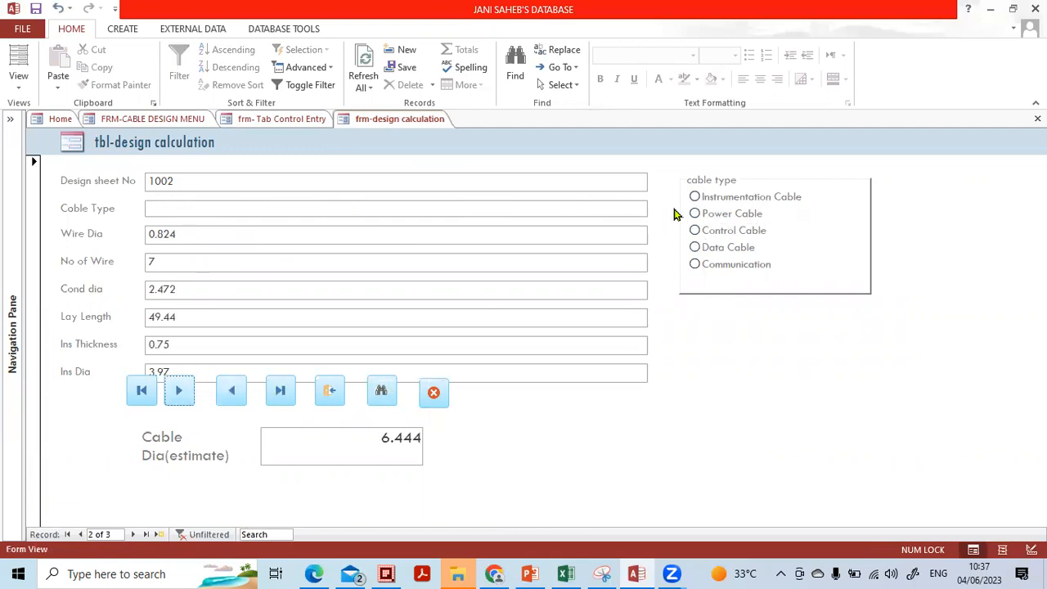
{"action": "left_click", "coordinate": [695, 231]}
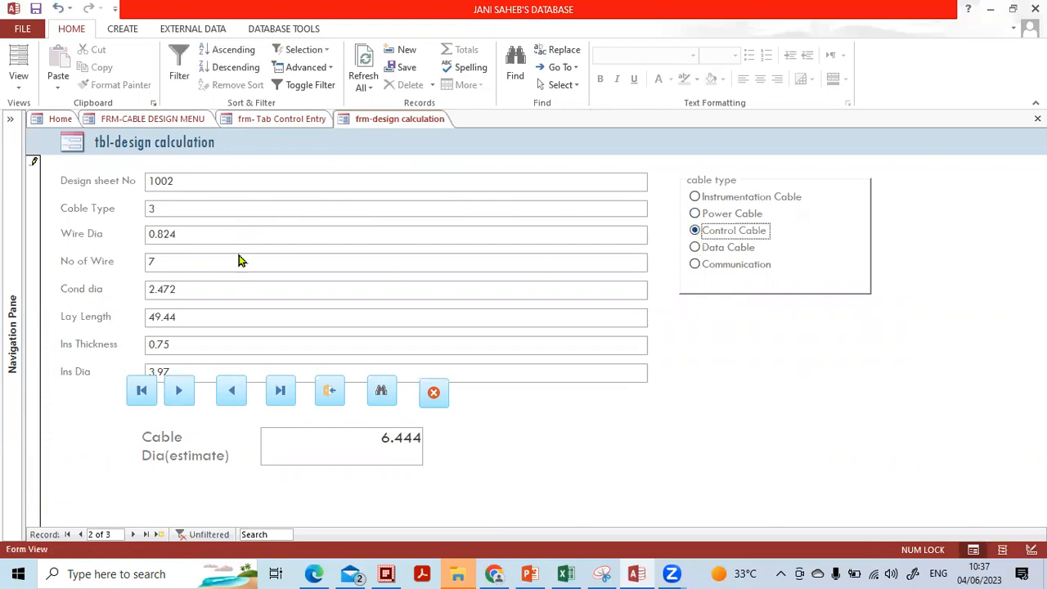
{"action": "left_click", "coordinate": [181, 394]}
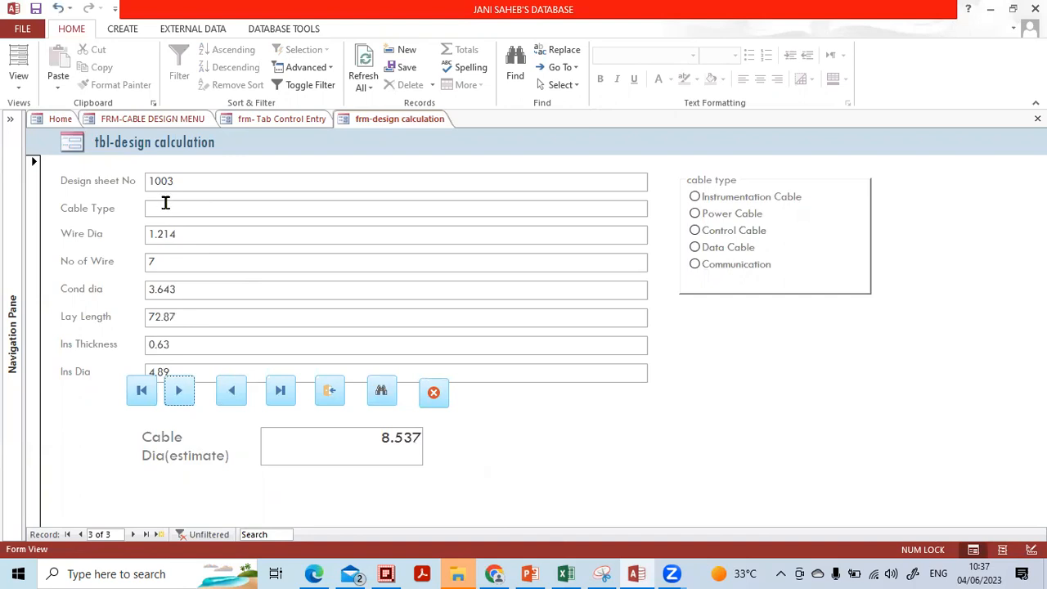
{"action": "left_click", "coordinate": [687, 249]}
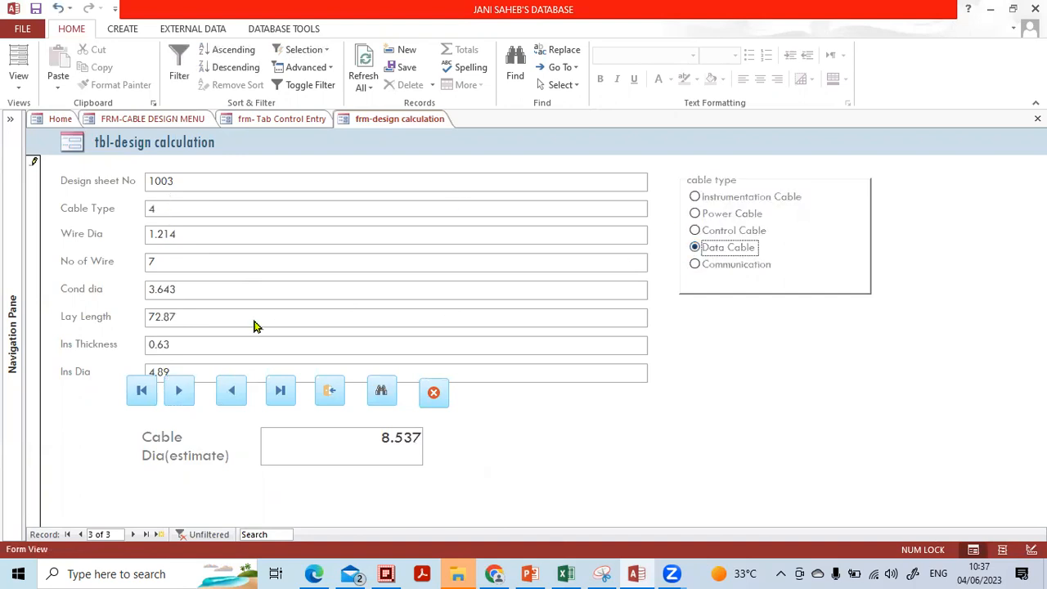
Add new sheet 1004 as Power Cable, then close the form.
{"action": "left_click", "coordinate": [180, 394]}
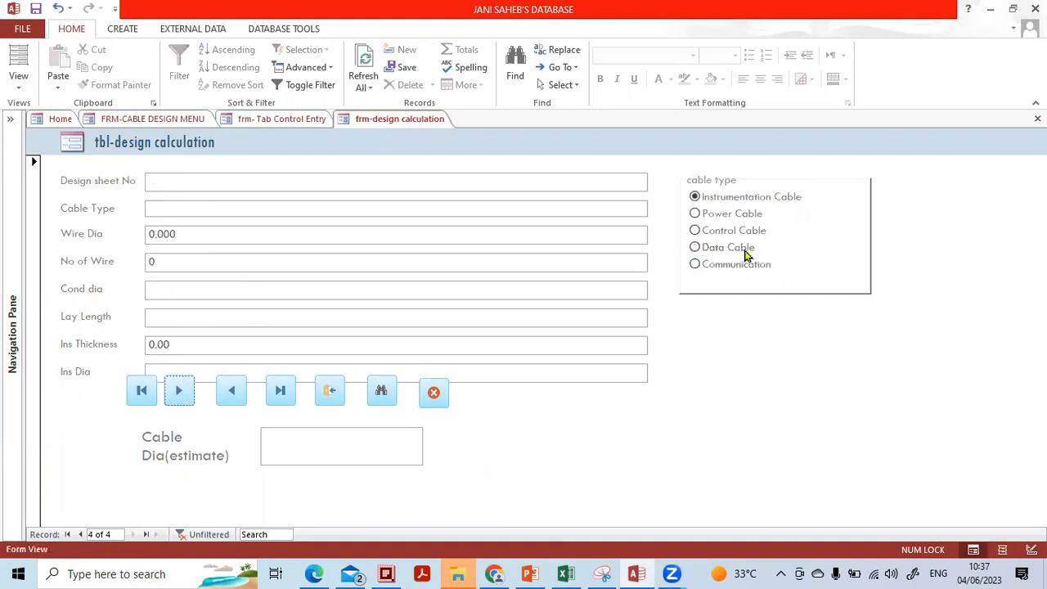
{"action": "left_click", "coordinate": [695, 230]}
{"action": "left_click", "coordinate": [700, 217]}
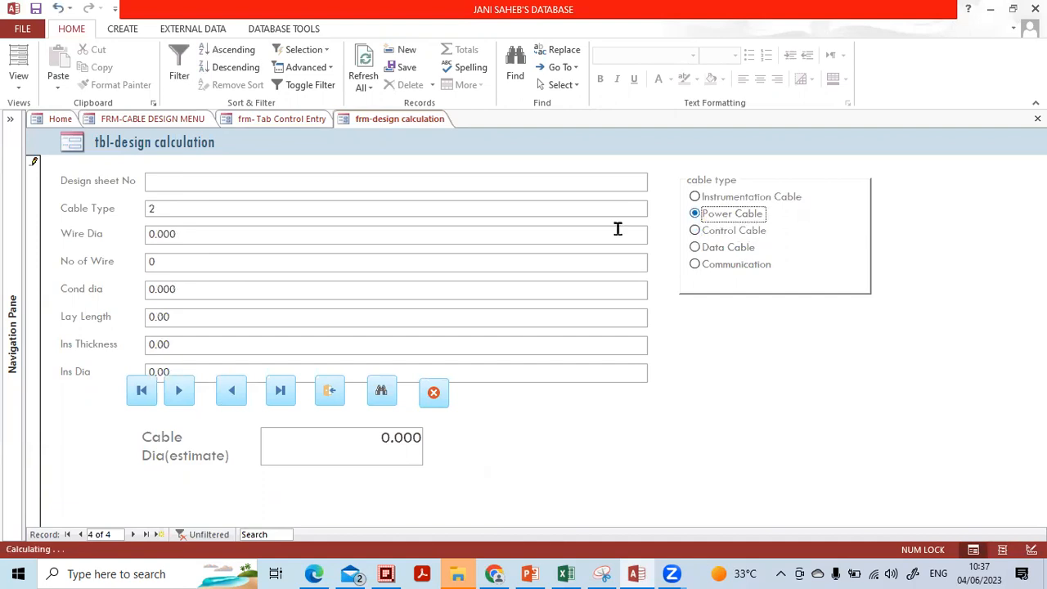
{"action": "left_click", "coordinate": [178, 185]}
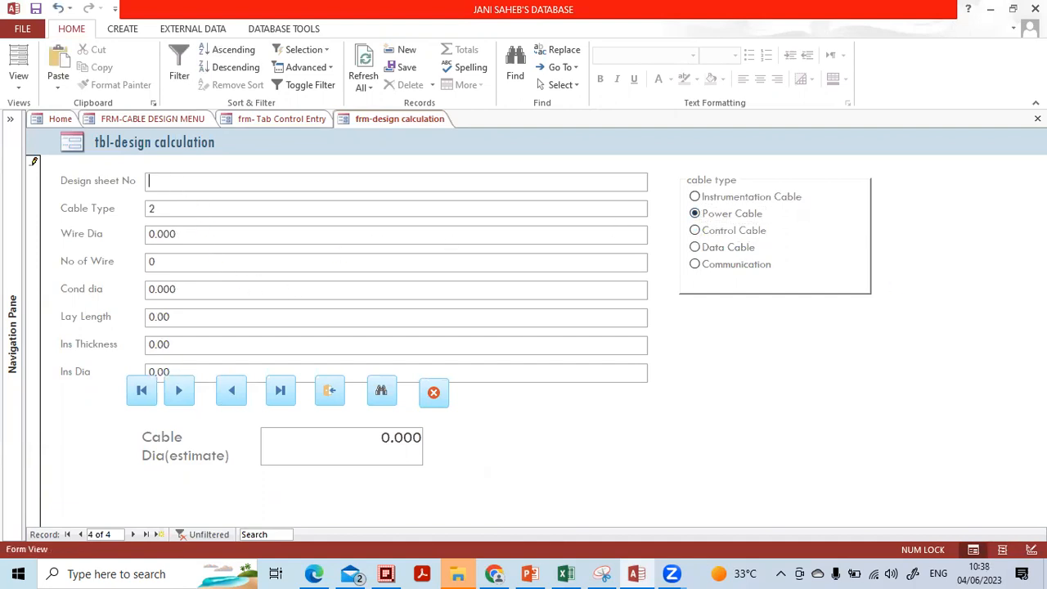
{"action": "key", "text": "Tab"}
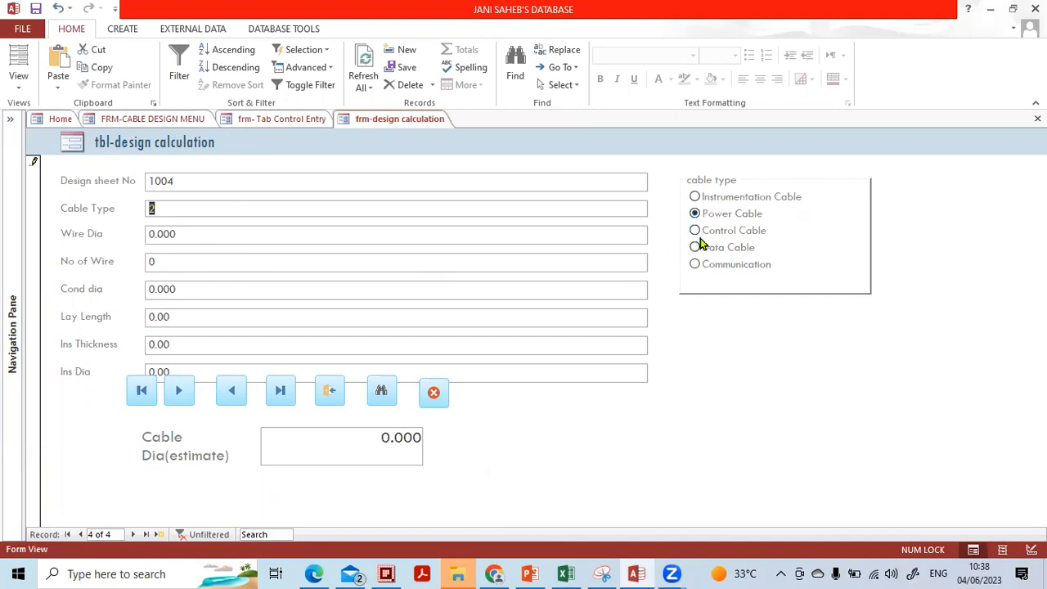
{"action": "left_click", "coordinate": [327, 393]}
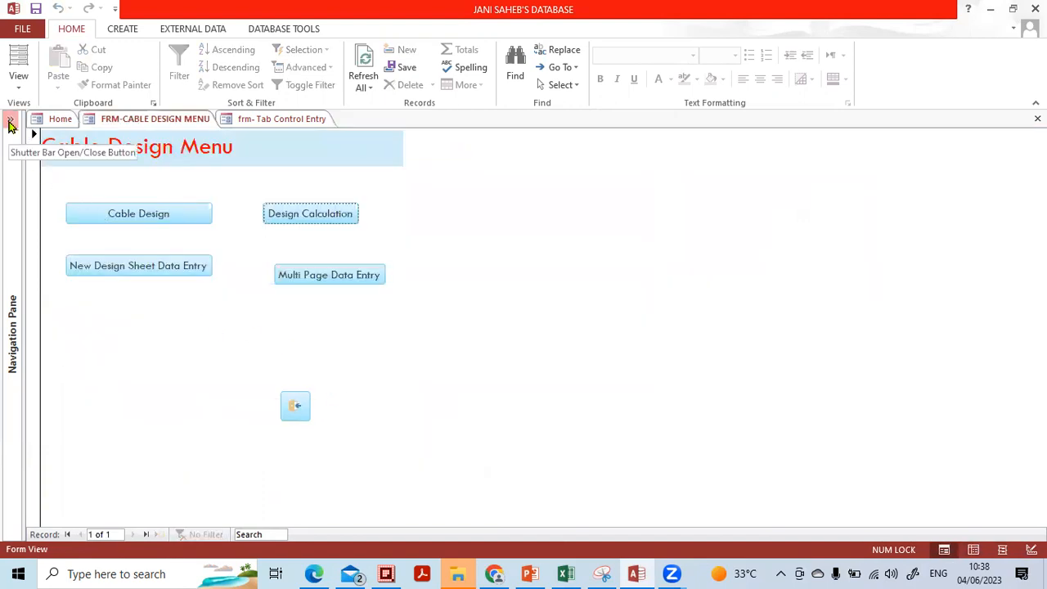
Open tbl-design calculation, check Cable Type values 3, 3, 4, 2 for sheets 1001–1004, and close it.
{"action": "left_click", "coordinate": [10, 123]}
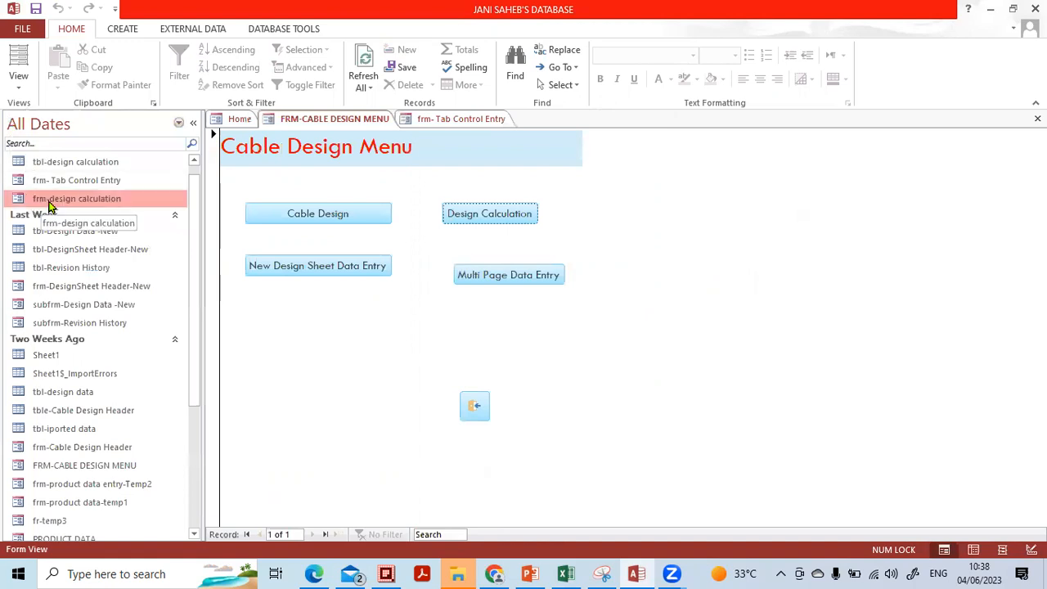
{"action": "left_click", "coordinate": [75, 165]}
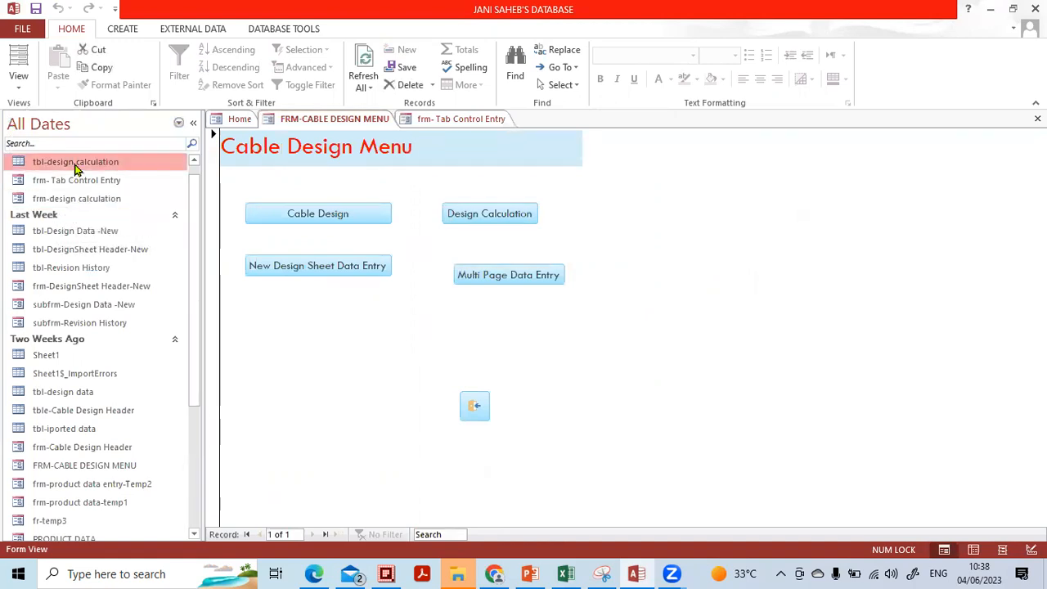
{"action": "double_click", "coordinate": [75, 163]}
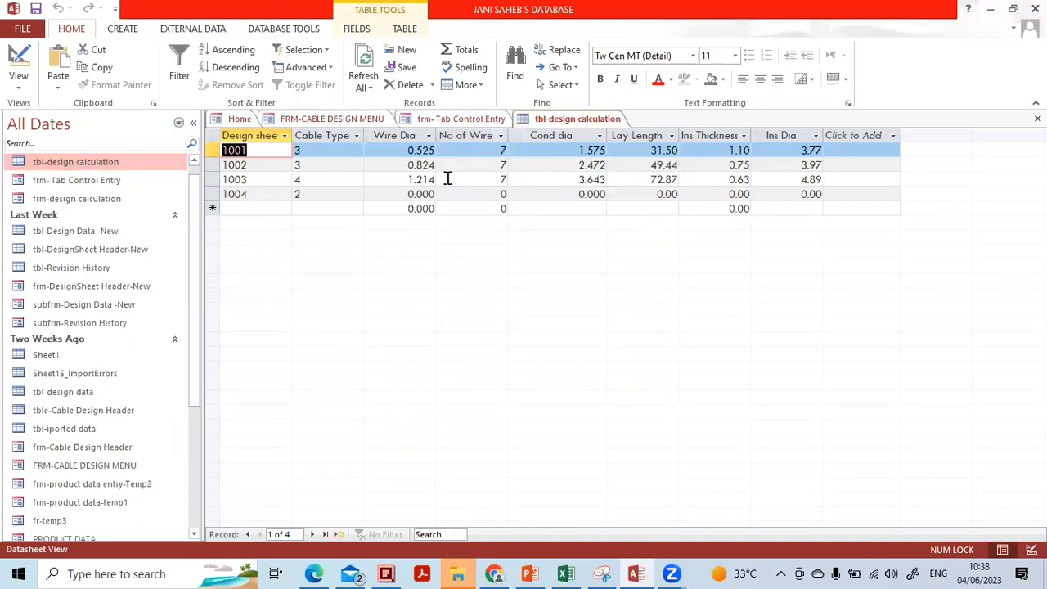
{"action": "left_click", "coordinate": [330, 149]}
{"action": "left_click", "coordinate": [331, 163]}
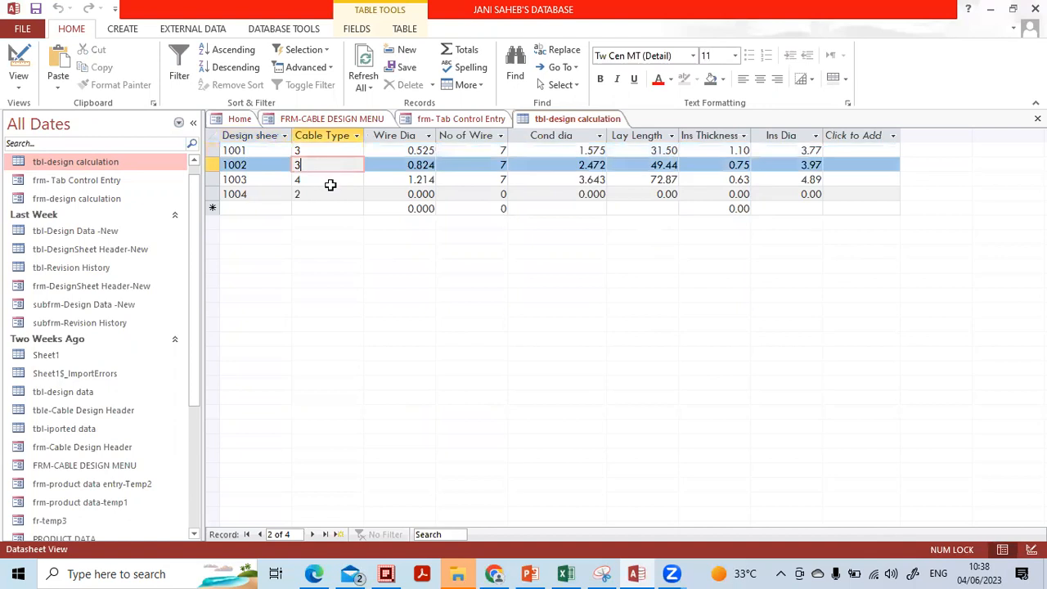
{"action": "left_click", "coordinate": [329, 179]}
{"action": "left_click", "coordinate": [328, 151]}
{"action": "left_click", "coordinate": [330, 166]}
{"action": "left_click", "coordinate": [329, 194]}
{"action": "left_click", "coordinate": [328, 178]}
{"action": "left_click", "coordinate": [325, 150]}
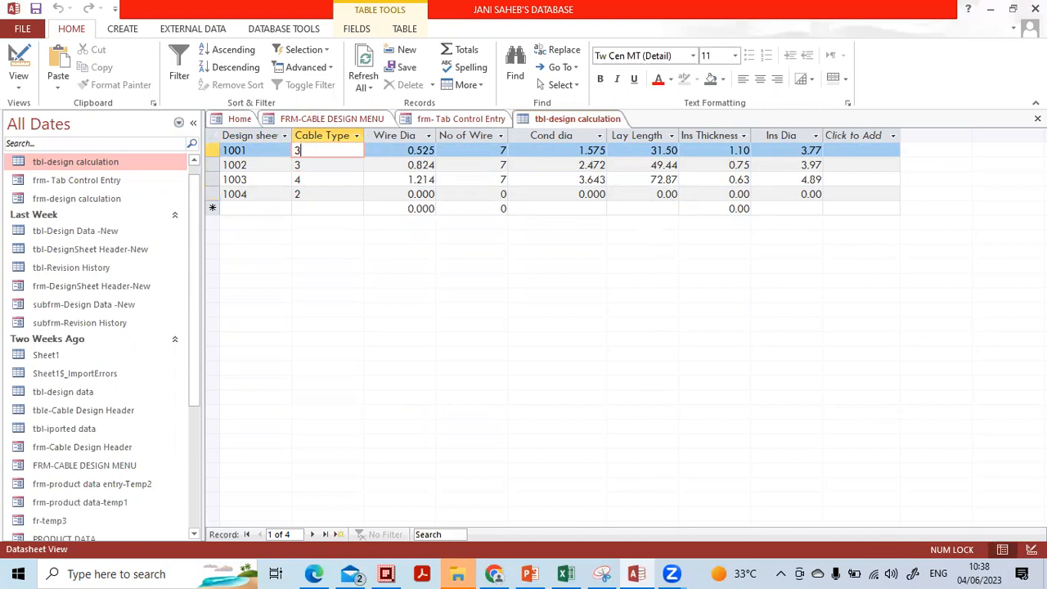
{"action": "left_click", "coordinate": [1037, 119]}
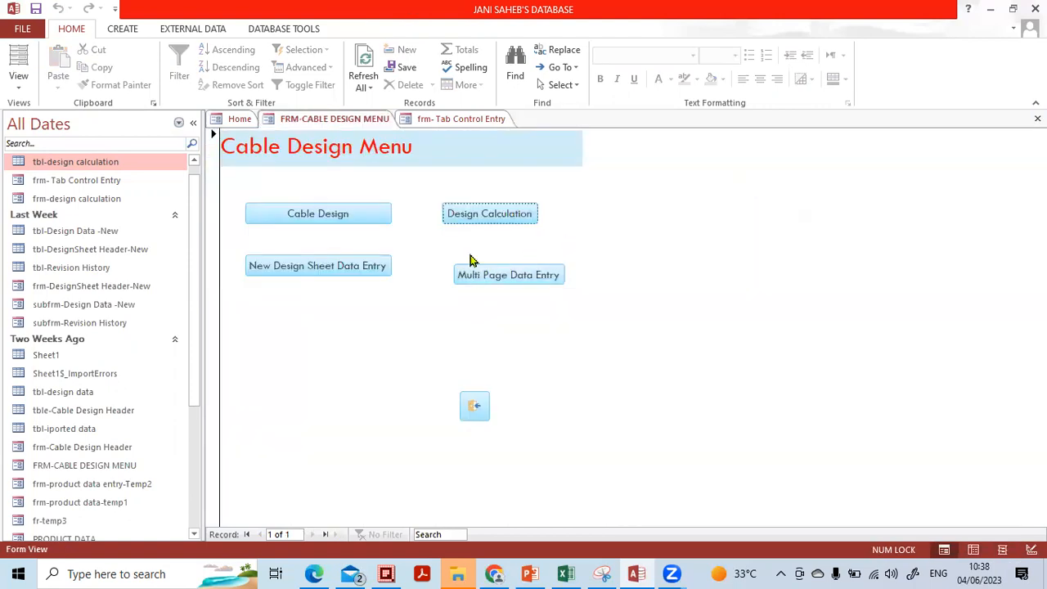
Reopen the design calculation form and set sheet 1001's cable type to Communication.
{"action": "left_click", "coordinate": [485, 219]}
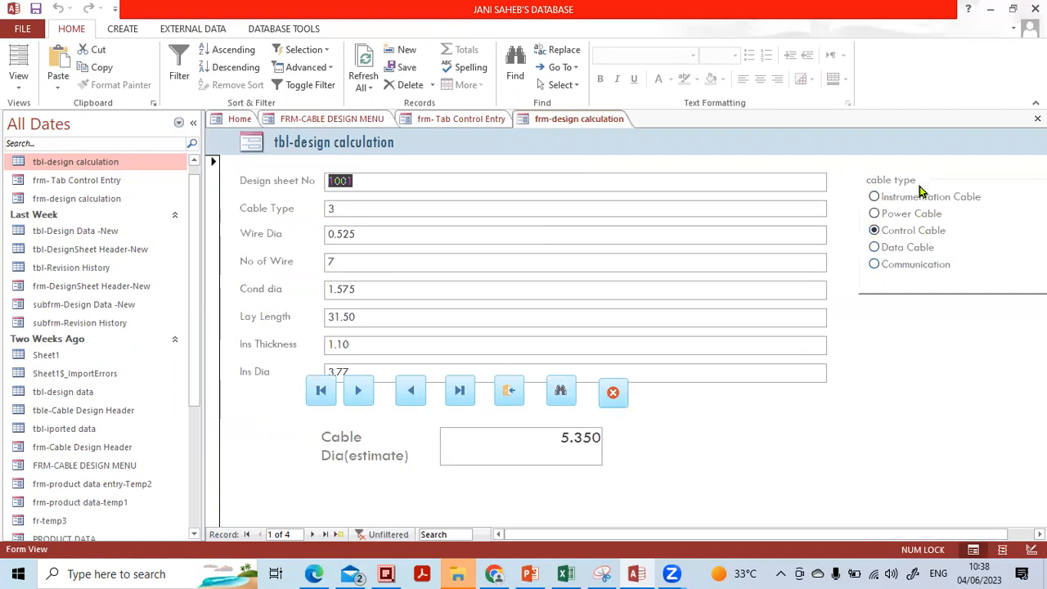
{"action": "left_click", "coordinate": [493, 206]}
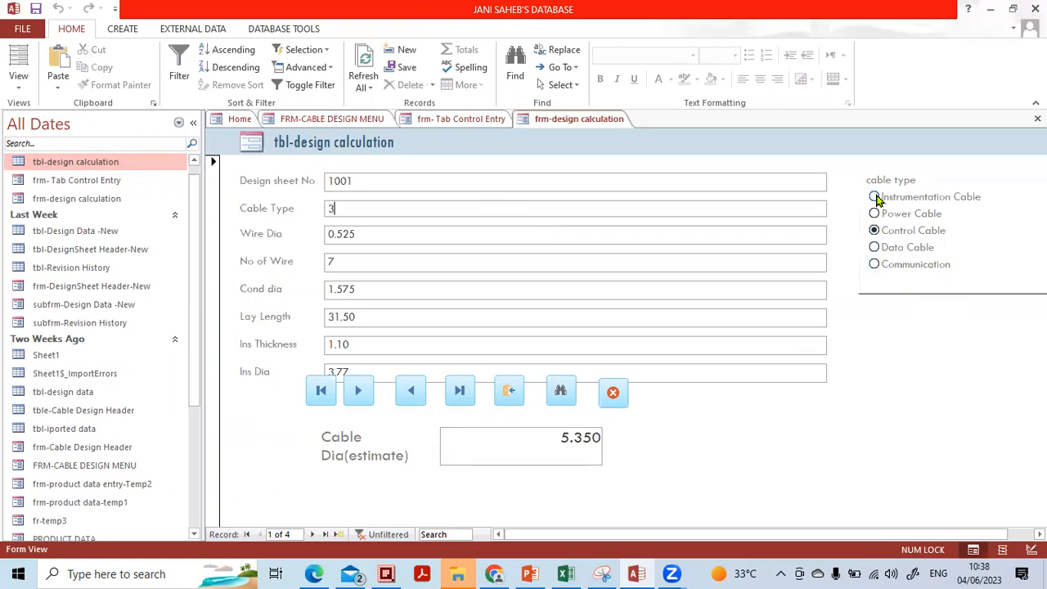
{"action": "left_click", "coordinate": [875, 197]}
{"action": "left_click", "coordinate": [875, 215]}
{"action": "left_click", "coordinate": [876, 231]}
{"action": "left_click", "coordinate": [876, 248]}
{"action": "left_click", "coordinate": [878, 265]}
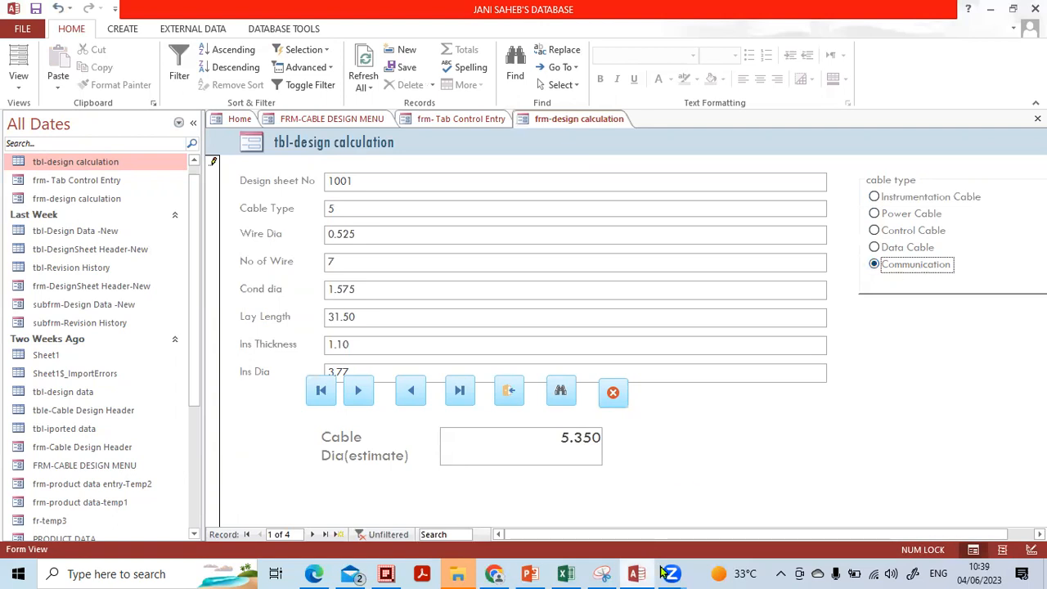
Hide the Navigation Pane, briefly switching to the Zoom meeting and back.
{"action": "mouse_move", "coordinate": [672, 574]}
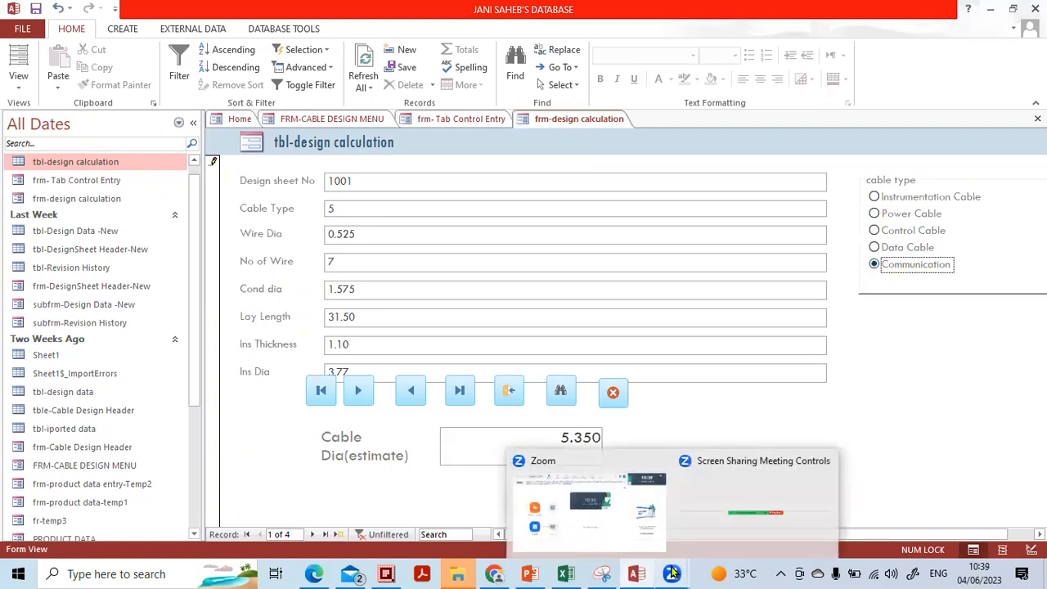
{"action": "left_click", "coordinate": [711, 492]}
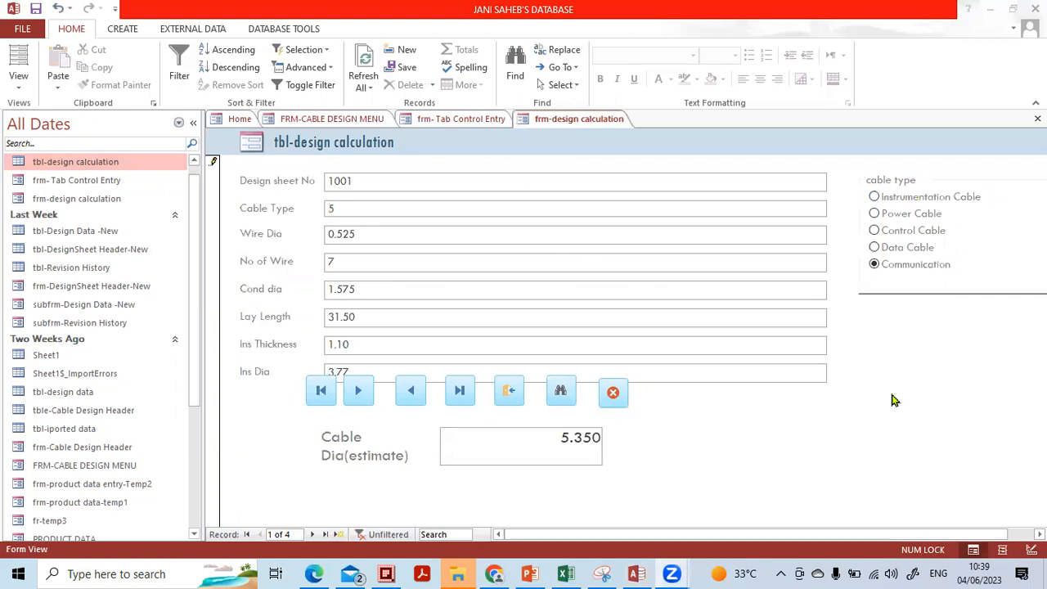
{"action": "left_click", "coordinate": [427, 277]}
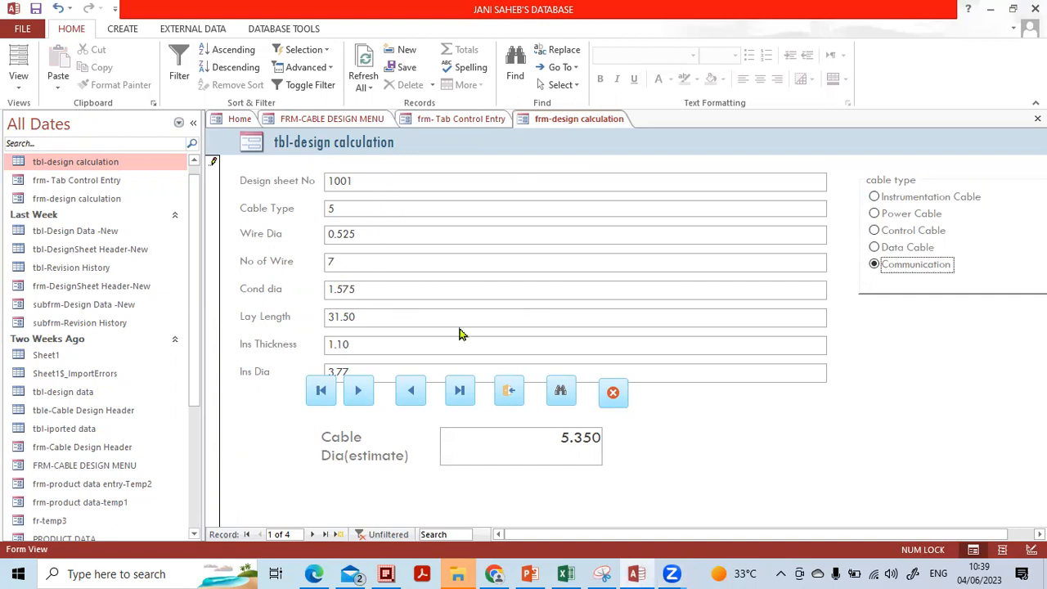
{"action": "left_click", "coordinate": [195, 125]}
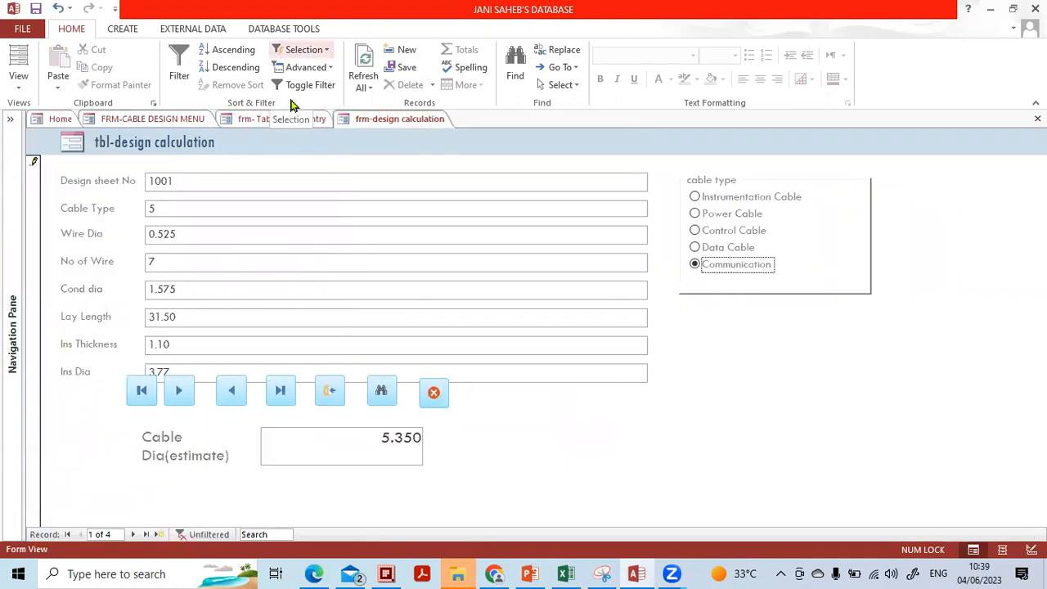
{"action": "left_click", "coordinate": [352, 43]}
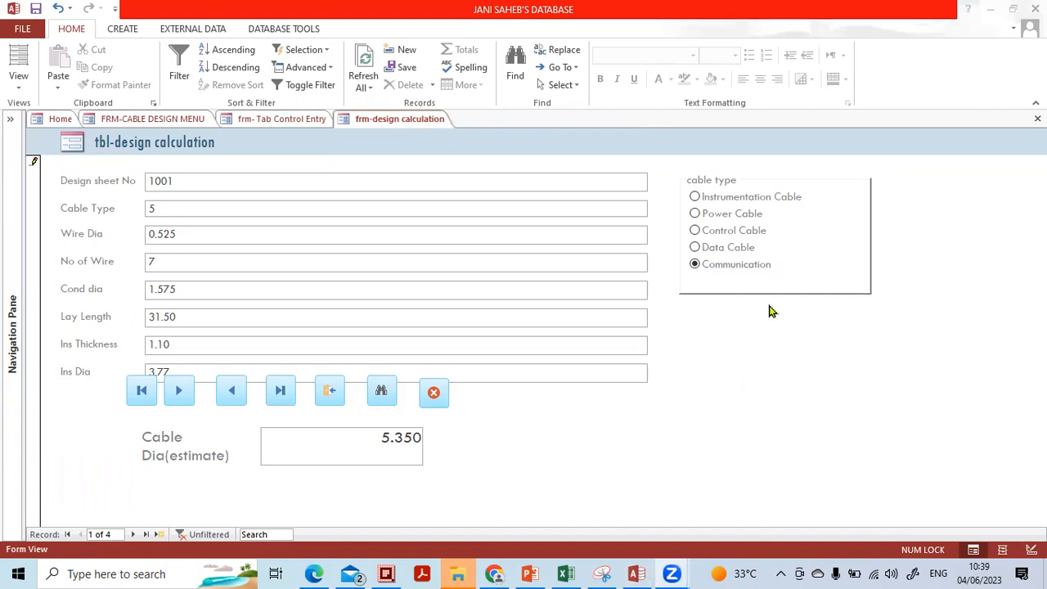
{"action": "left_click", "coordinate": [789, 337]}
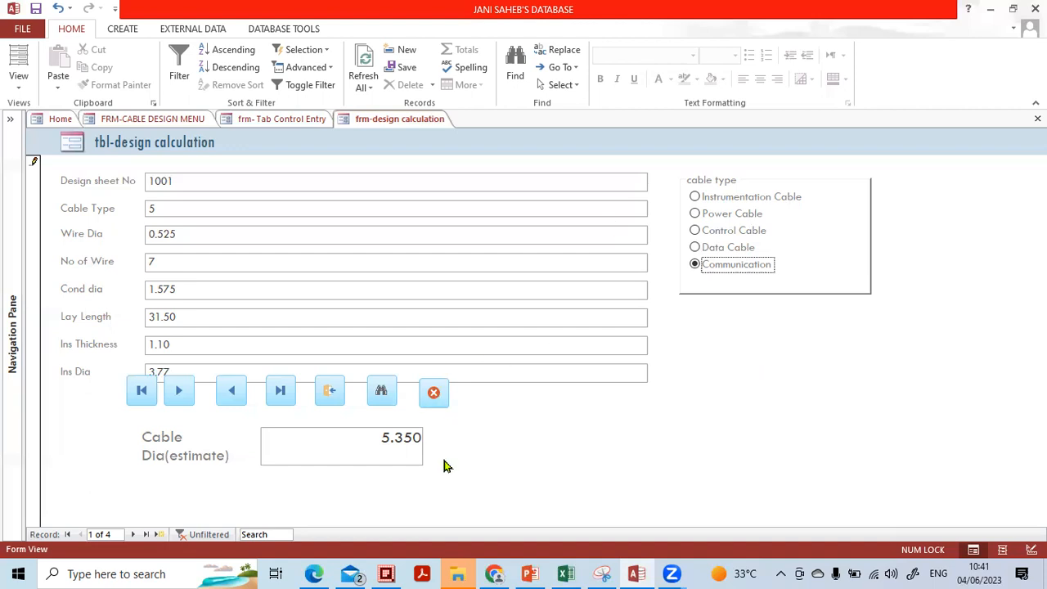
{"action": "left_click", "coordinate": [1037, 118]}
Close the design calculation form, switch to the Main Menu, and briefly toggle to PowerPoint.
{"action": "left_click", "coordinate": [1037, 119]}
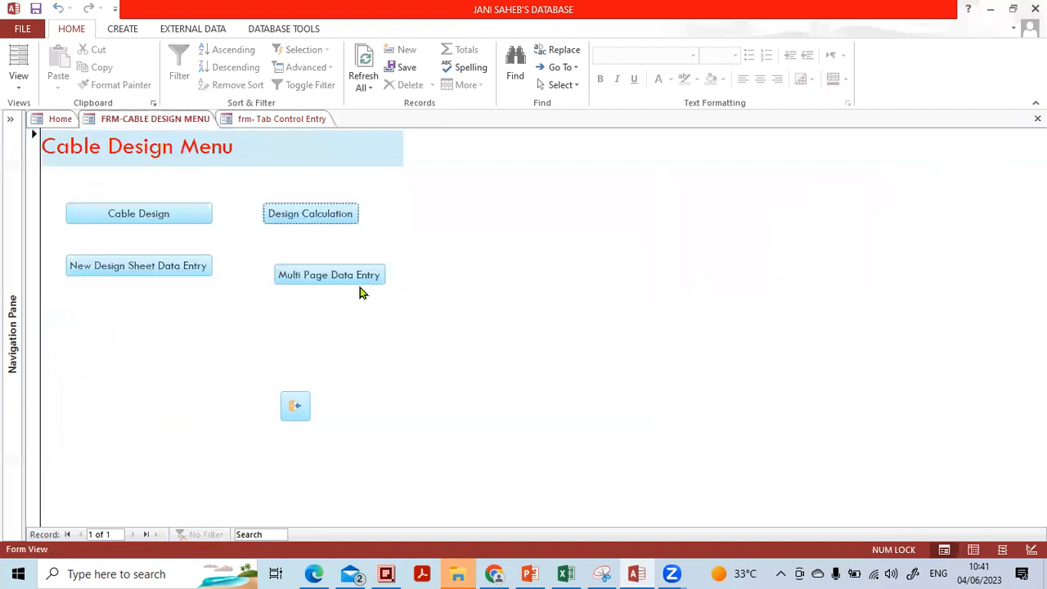
{"action": "left_click", "coordinate": [255, 120]}
{"action": "left_click", "coordinate": [112, 120]}
{"action": "left_click", "coordinate": [59, 119]}
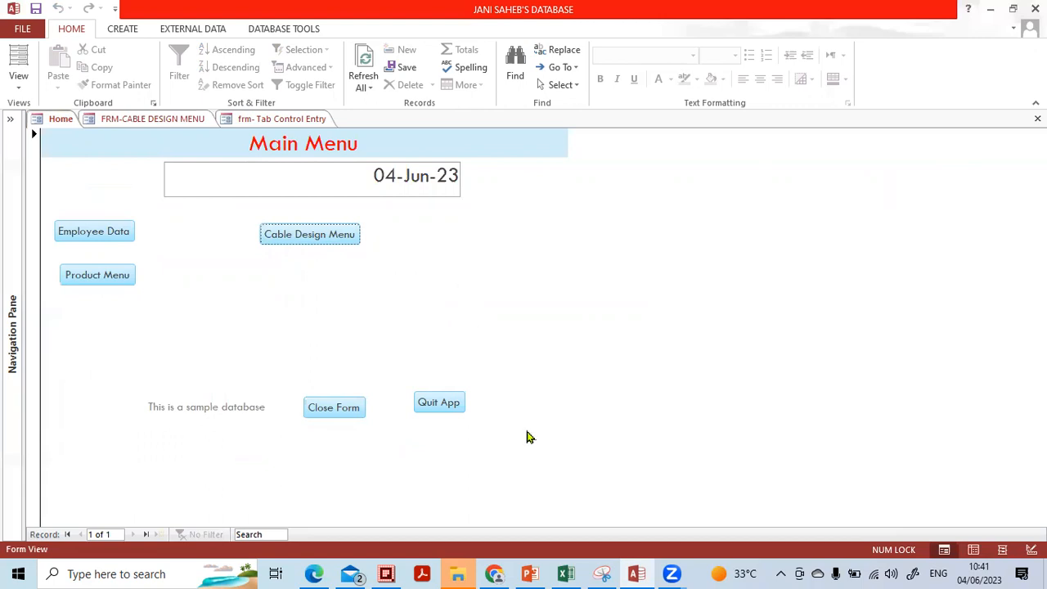
{"action": "left_click", "coordinate": [531, 573]}
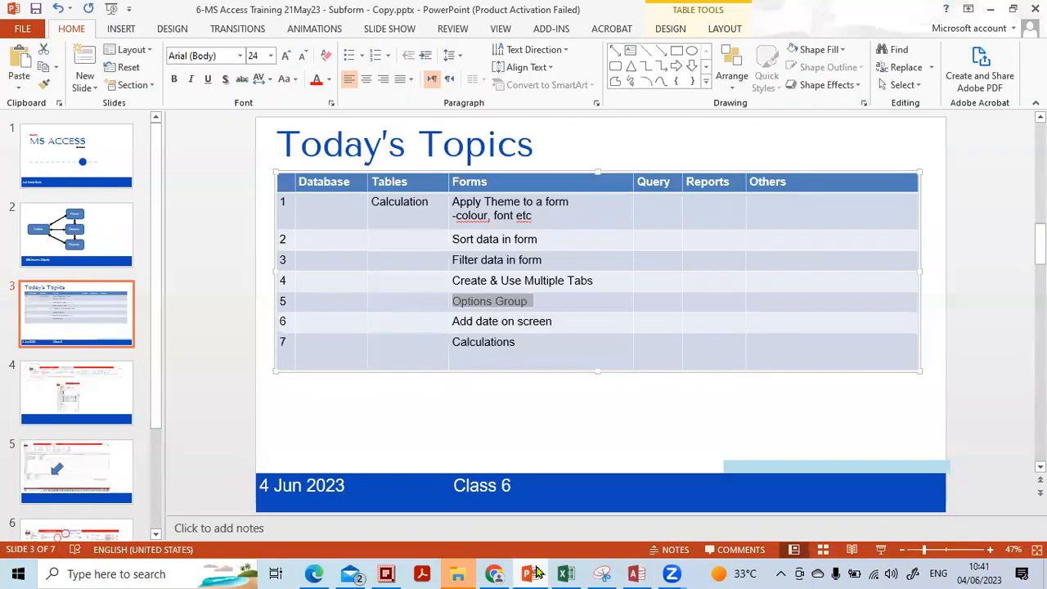
{"action": "left_click", "coordinate": [533, 573]}
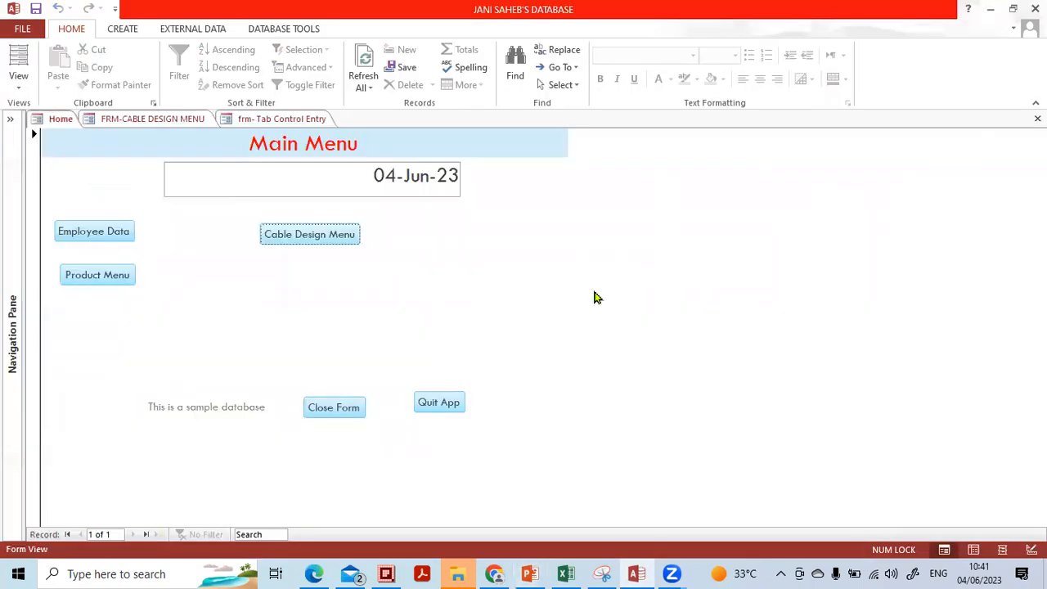